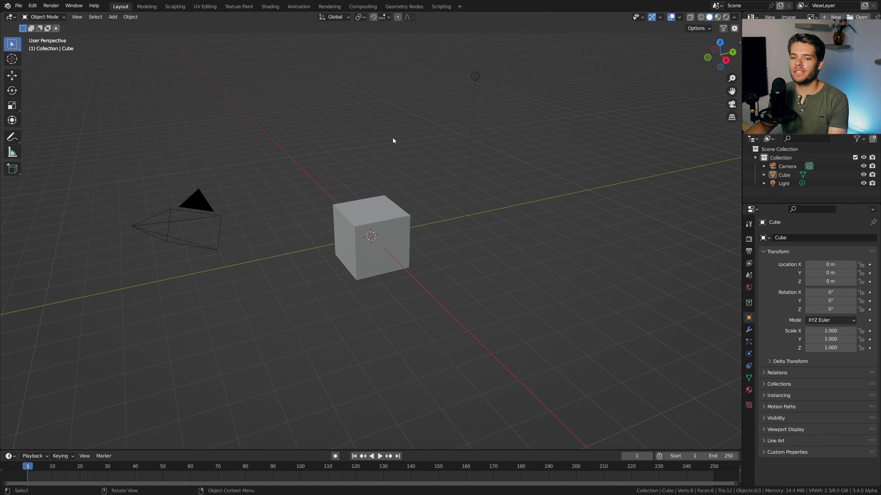
# - Delete all default objects from the scene
pyautogui.press('a')
pyautogui.press('x')
pyautogui.click(394, 159)
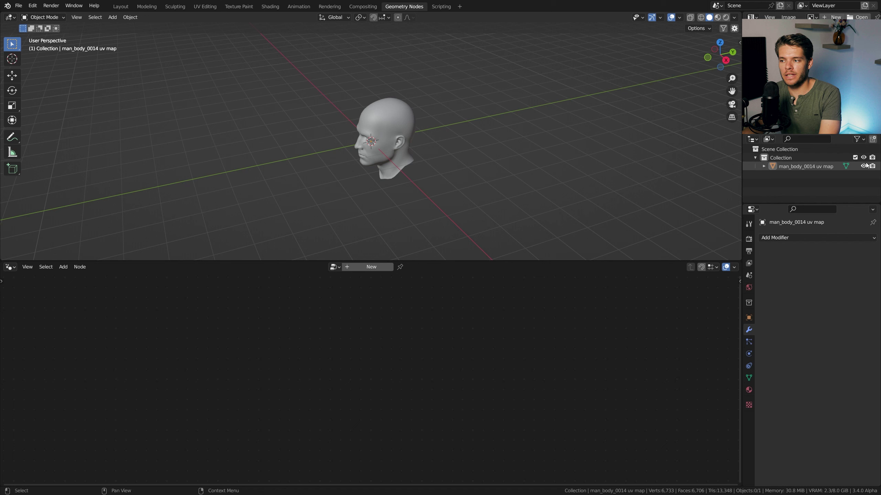
# - Hide the man_body_0014 uv map head mesh and add a plane at the origin
pyautogui.click(863, 166)
pyautogui.hotkey('shift', 'a')
pyautogui.moveTo(401, 135)
pyautogui.click(437, 134)
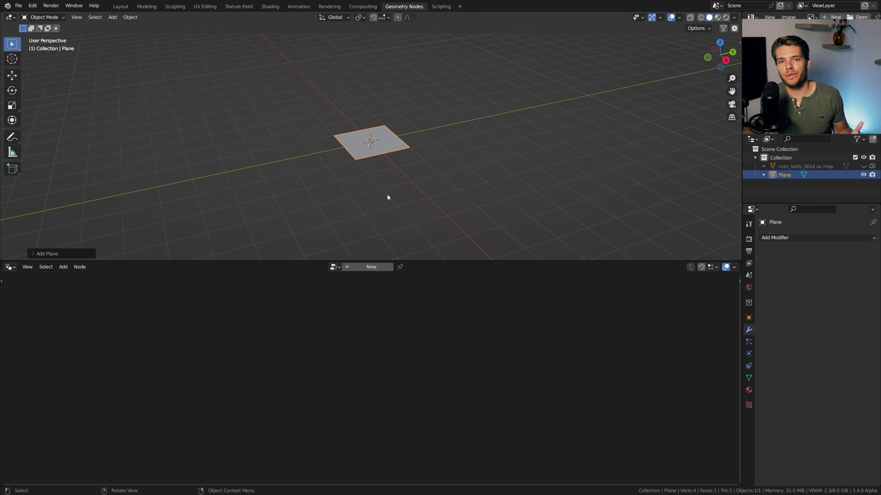
# - Create a new geometry node tree on the plane, enlarge the node area, and remove the Group Input node
pyautogui.click(363, 266)
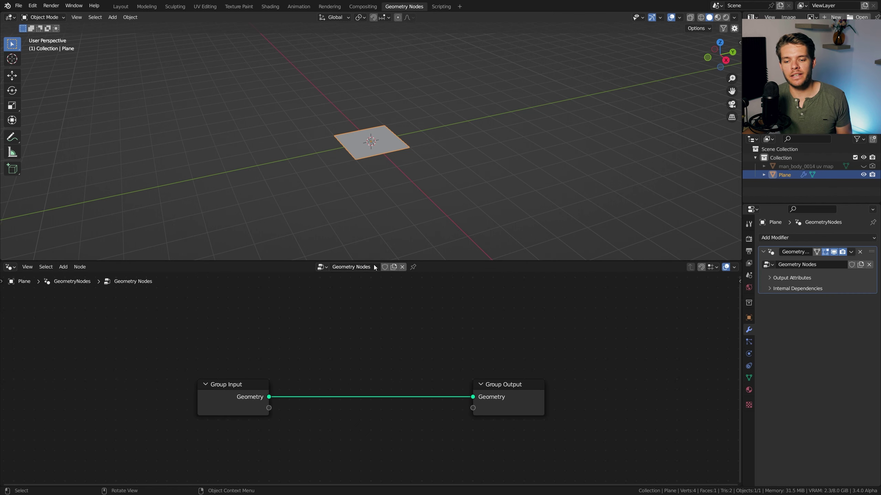
pyautogui.moveTo(430, 260); pyautogui.dragTo(428, 222)
pyautogui.click(237, 385)
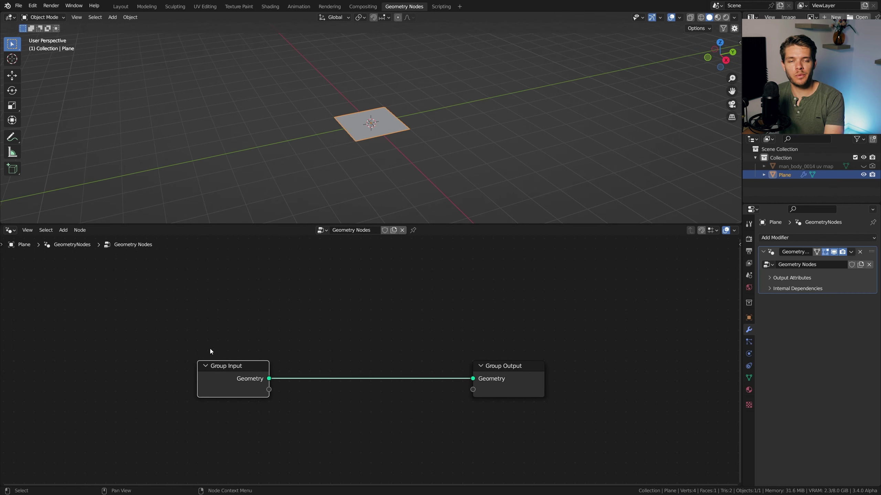
pyautogui.press('x')
# - Add an Object Info node, link its Geometry to the Group Output, and set its object to man_body_0014 uv map
pyautogui.hotkey('shift', 'a')
pyautogui.write('obje')
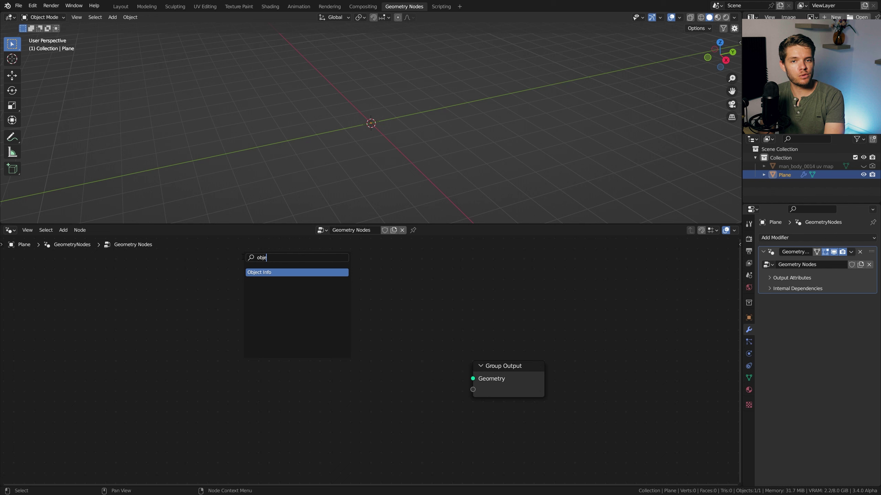
pyautogui.press('Return')
pyautogui.click(230, 355)
pyautogui.moveTo(302, 405); pyautogui.dragTo(484, 383)
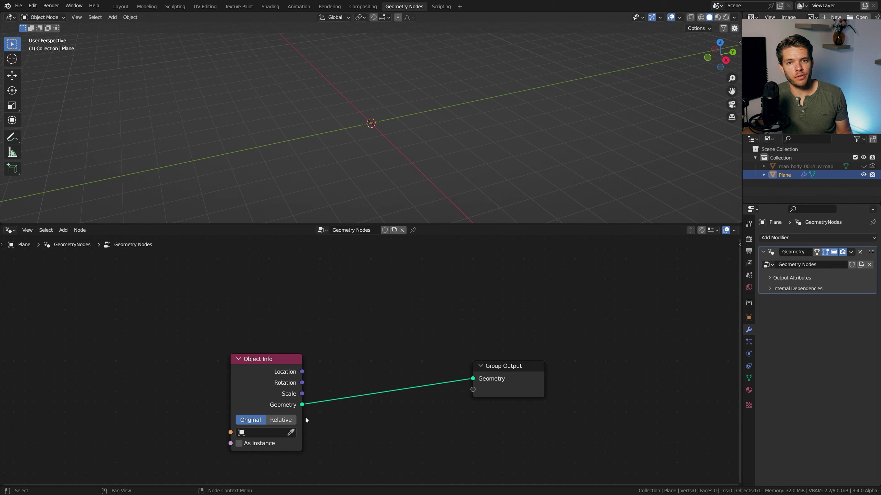
pyautogui.click(291, 433)
pyautogui.click(805, 166)
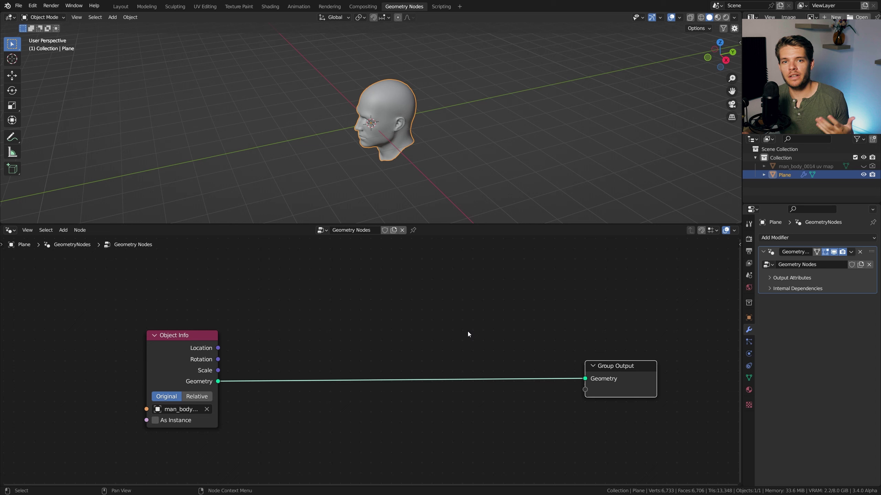
# - Add Shortest Edge Paths and Edge Paths to Curves nodes between Object Info and Group Output
pyautogui.hotkey('shift', 'a')
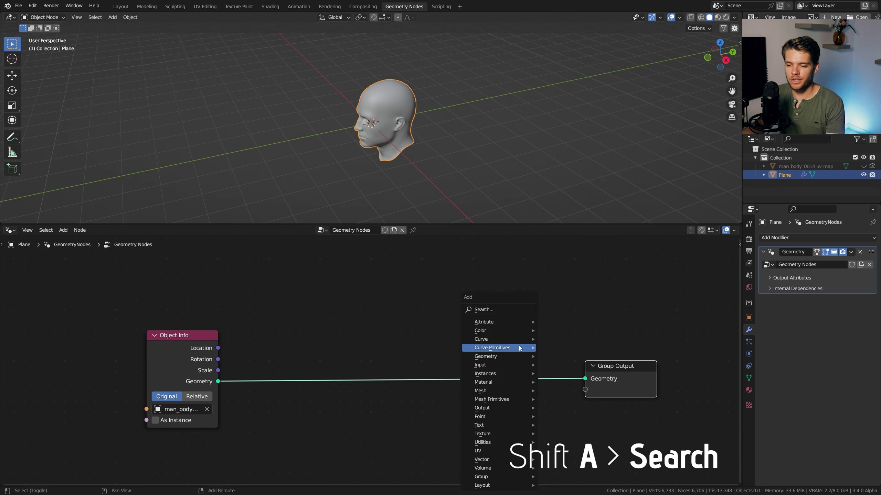
pyautogui.click(501, 314)
pyautogui.write('edge')
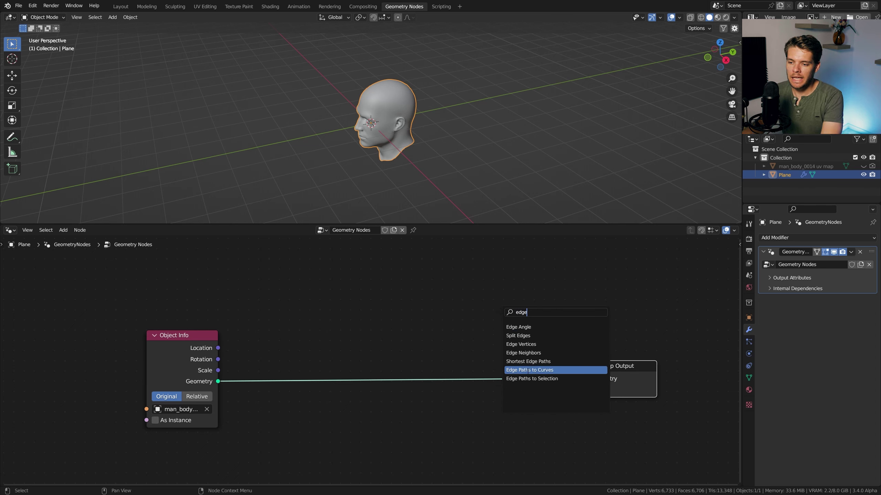
pyautogui.click(532, 361)
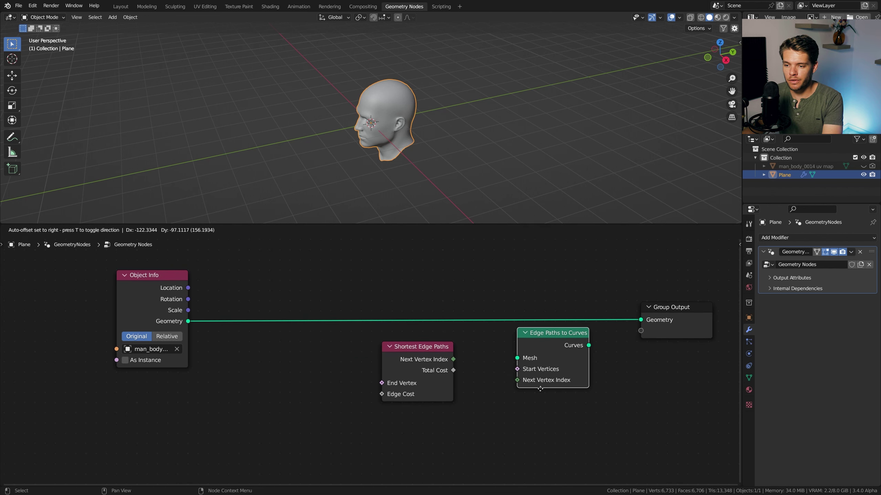
pyautogui.click(524, 384)
# - Add an Edge Vertices node below the Object Info node
pyautogui.hotkey('shift', 'a')
pyautogui.click(553, 284)
pyautogui.write('edge')
pyautogui.click(572, 316)
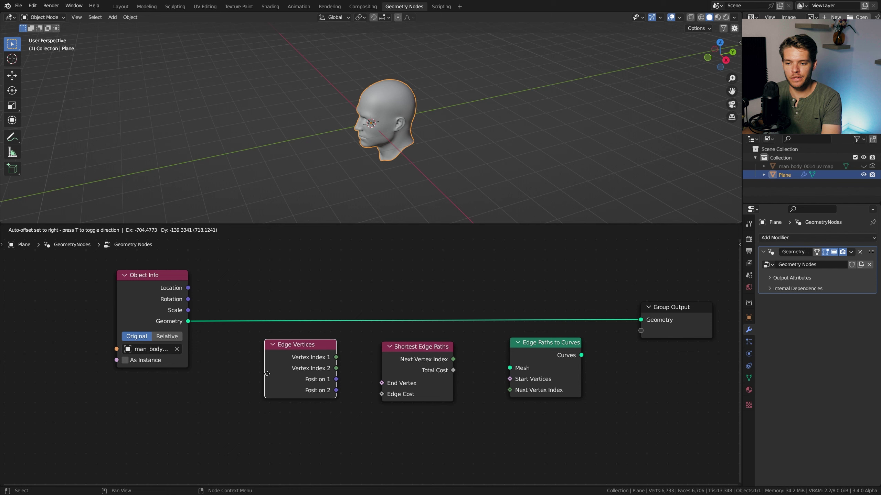
pyautogui.click(252, 429)
# - Lower the Shortest Edge Paths node and insert Edge Paths to Curves into the Geometry link between Object Info and Group Output
pyautogui.moveTo(445, 342); pyautogui.dragTo(436, 389)
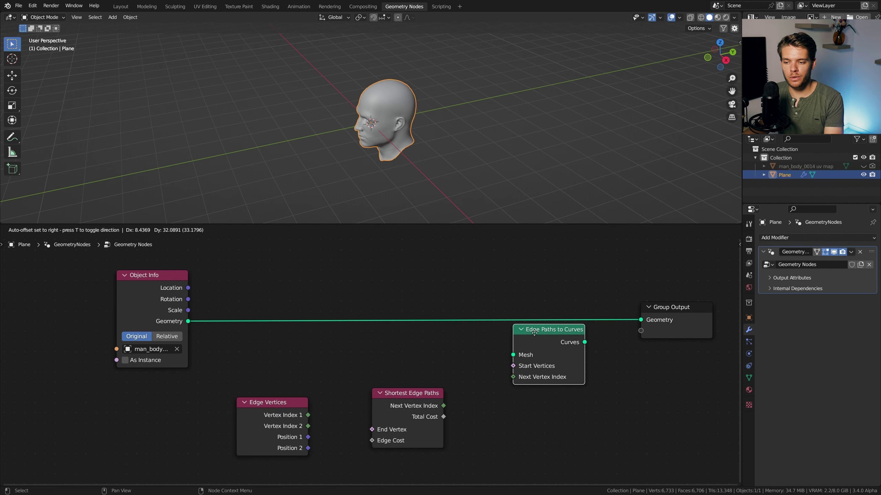
pyautogui.moveTo(532, 355); pyautogui.dragTo(521, 313)
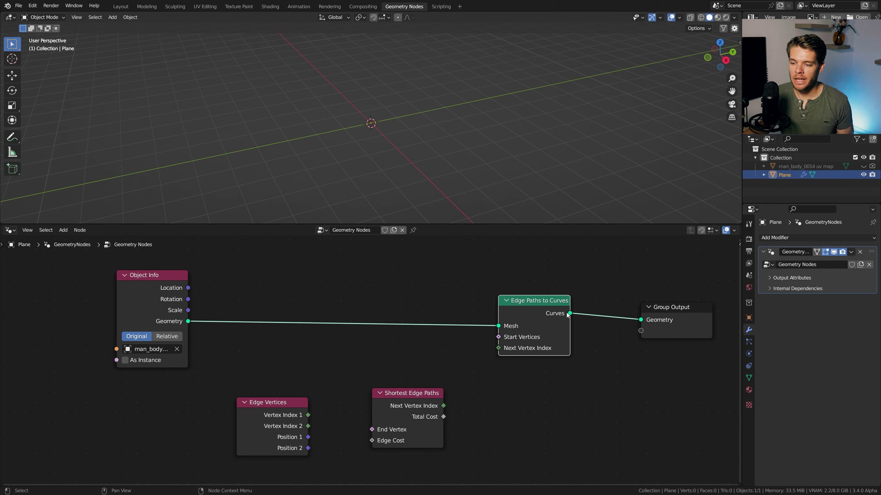
pyautogui.moveTo(568, 314)
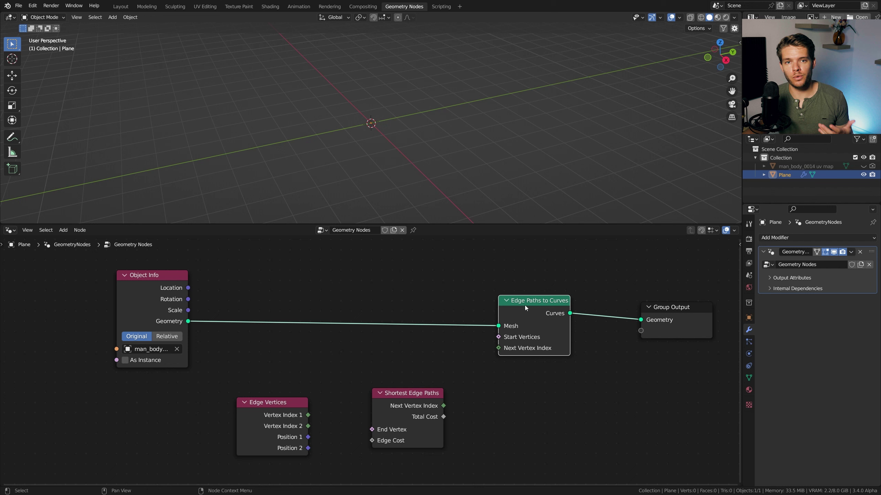
pyautogui.moveTo(515, 337)
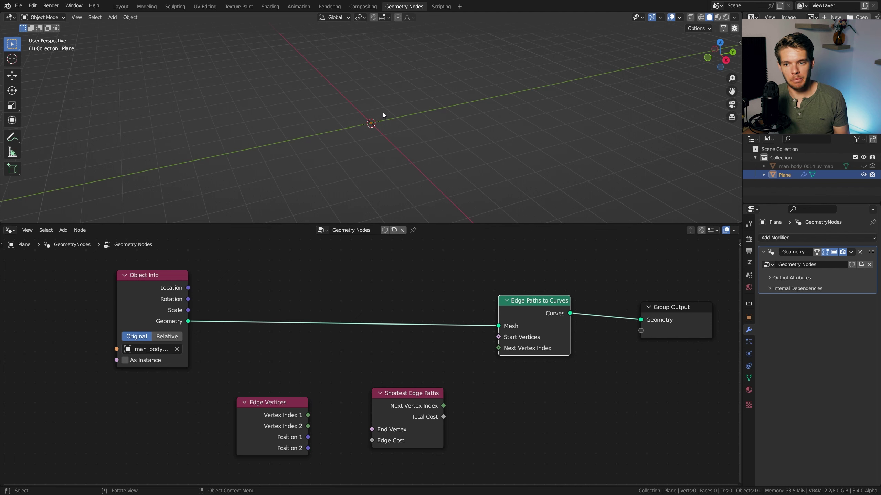
# - Space out the Edge Vertices and Shortest Edge Paths nodes and link Next Vertex Index from Shortest Edge Paths to Edge Paths to Curves
pyautogui.moveTo(272, 403); pyautogui.dragTo(200, 425)
pyautogui.moveTo(300, 346); pyautogui.dragTo(307, 300, button='middle')
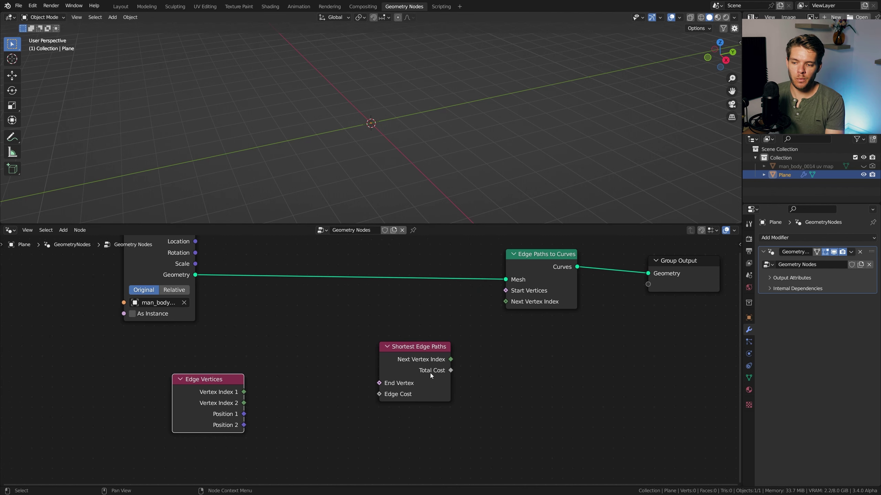
pyautogui.moveTo(421, 353); pyautogui.dragTo(388, 350)
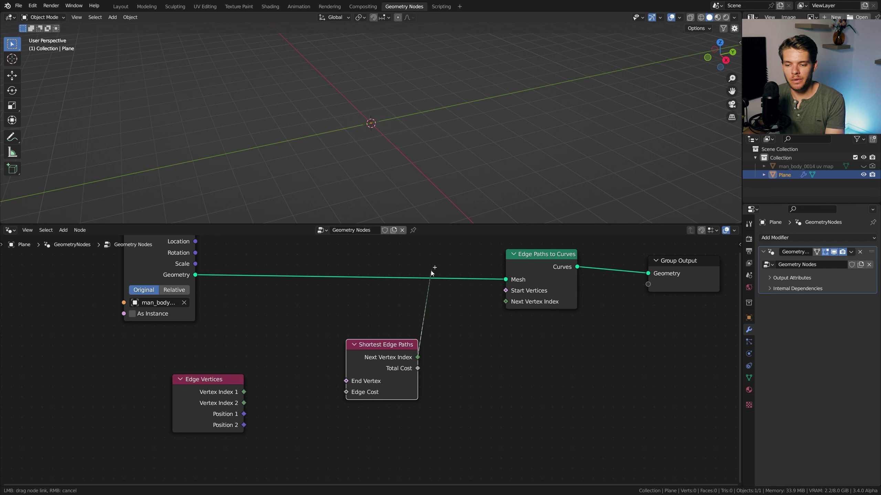
pyautogui.moveTo(417, 358); pyautogui.dragTo(552, 296)
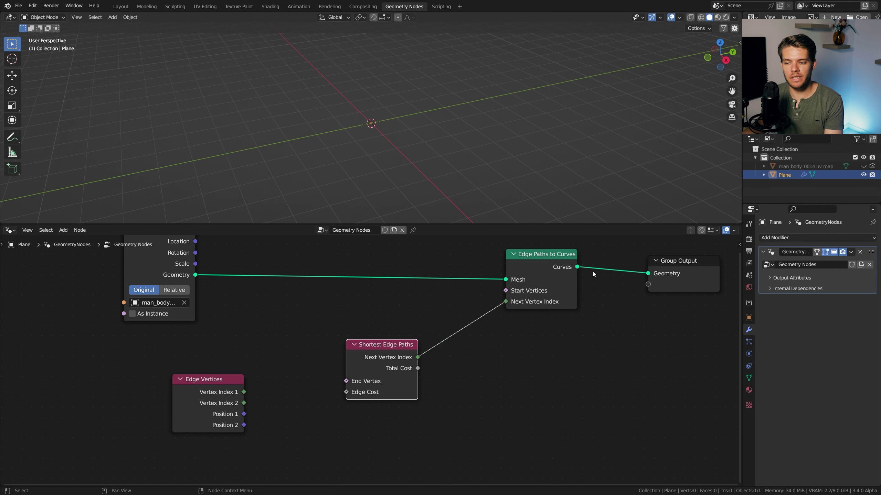
pyautogui.scroll(-2, 485, 299)
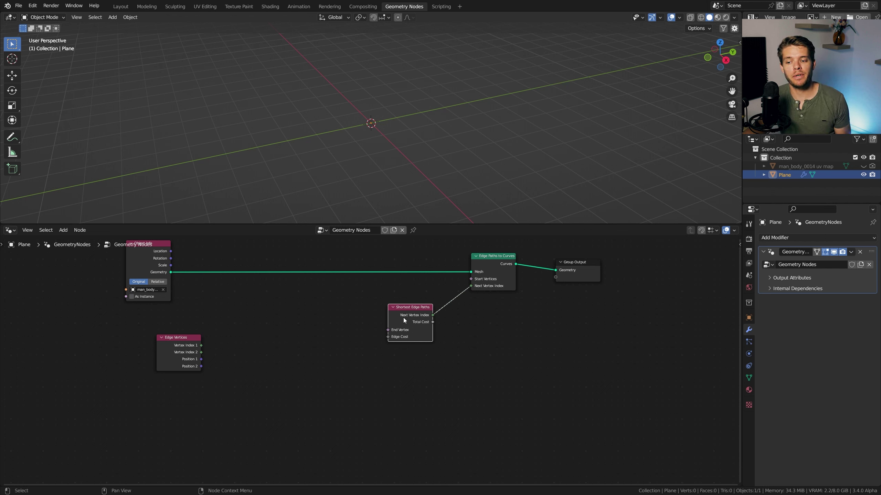
pyautogui.scroll(3, 376, 337)
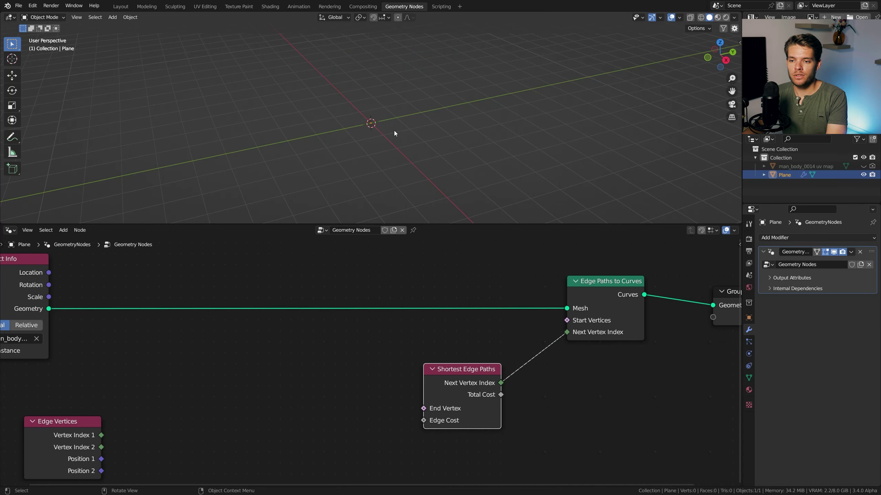
# - Add two sphere empties at the origin
pyautogui.hotkey('shift', 'a')
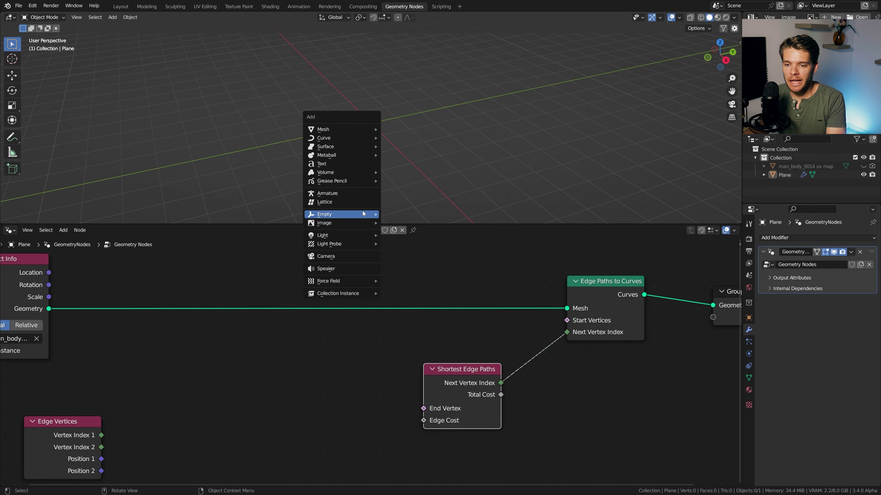
pyautogui.moveTo(362, 213)
pyautogui.click(417, 259)
pyautogui.hotkey('shift', 'a')
pyautogui.moveTo(393, 115)
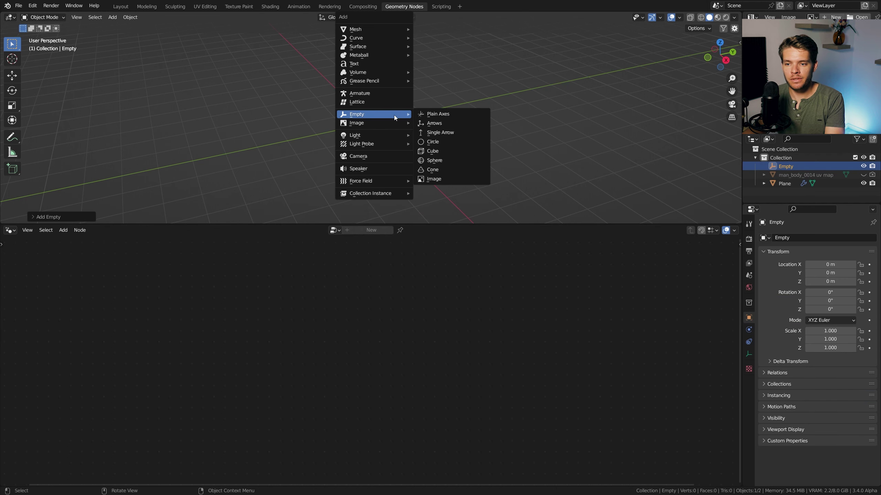
pyautogui.click(437, 113)
# - Rename the two empties End and Start, and the plane GN
pyautogui.doubleClick(786, 166)
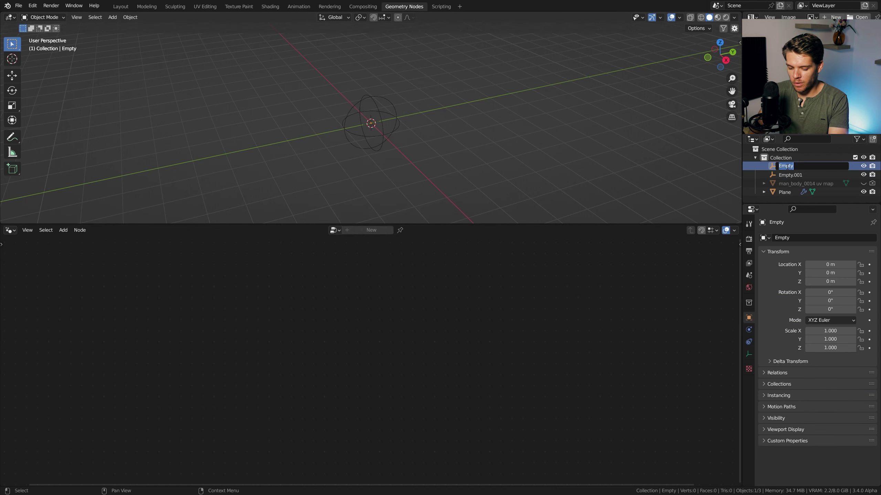
pyautogui.write('End')
pyautogui.press('Return')
pyautogui.click(789, 166)
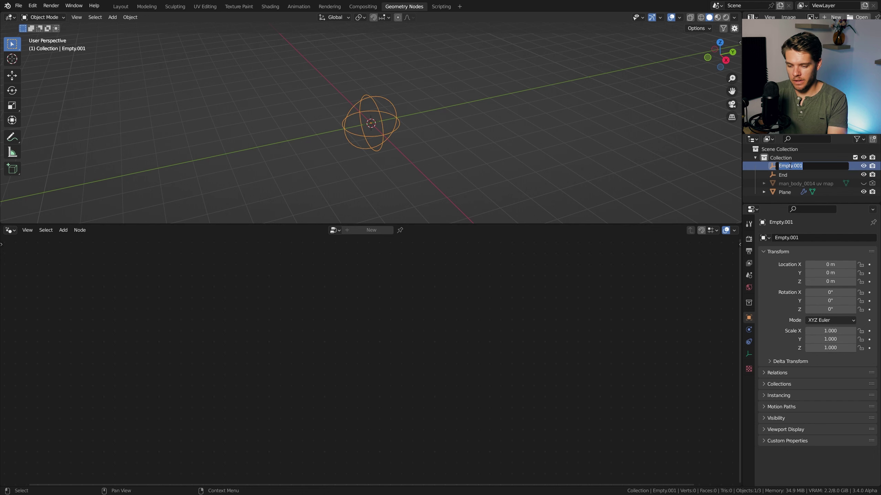
pyautogui.doubleClick(789, 166)
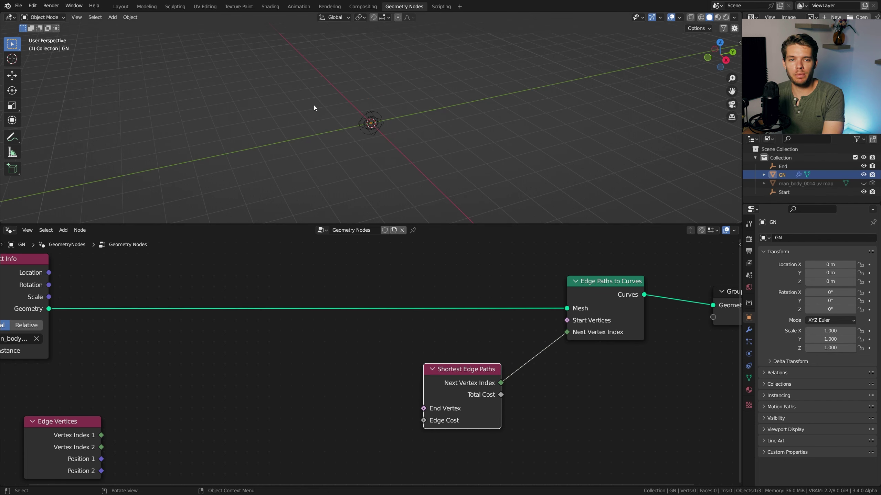
# - Duplicate the Object Info node twice and stack the copies between the Edge Vertices and Shortest Edge Paths nodes
pyautogui.moveTo(291, 289); pyautogui.dragTo(395, 274, button='middle')
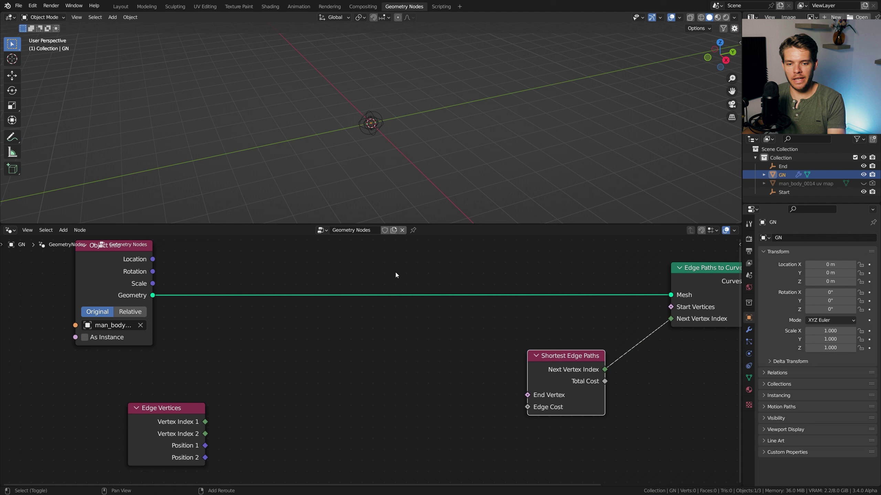
pyautogui.scroll(-3, 374, 293)
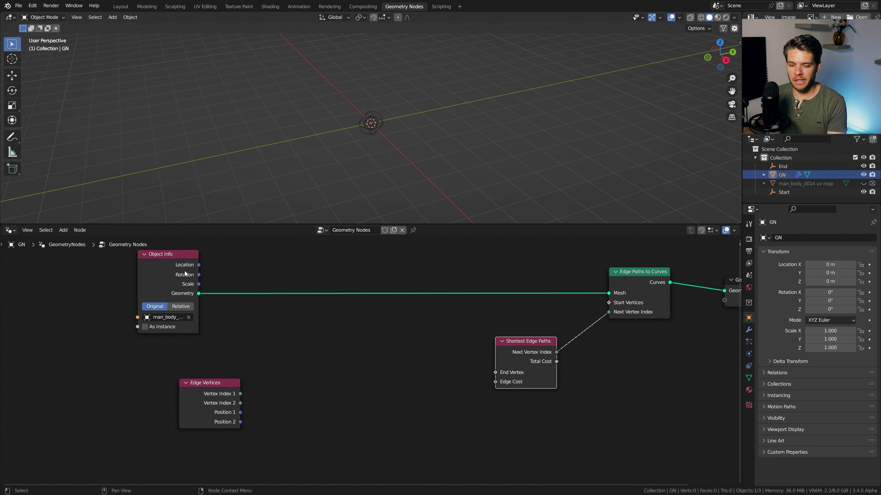
pyautogui.moveTo(176, 292); pyautogui.dragTo(145, 265, button='middle')
pyautogui.moveTo(227, 279); pyautogui.dragTo(246, 307, button='middle')
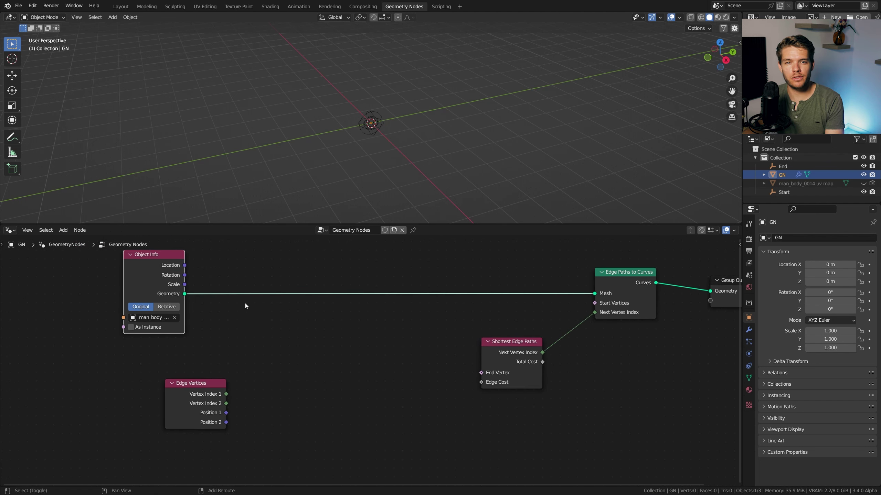
pyautogui.hotkey('shift', 'd')
pyautogui.click(411, 360)
pyautogui.moveTo(410, 353); pyautogui.dragTo(416, 290, button='middle')
pyautogui.hotkey('shift', 'd')
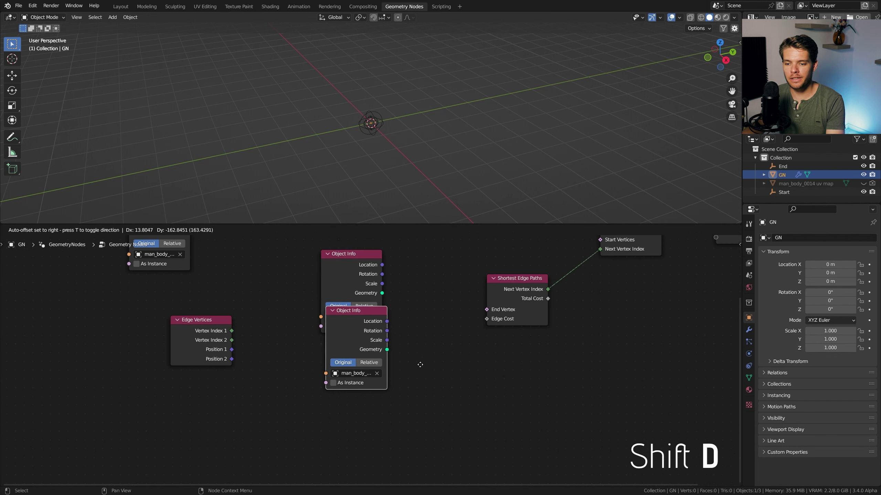
pyautogui.click(414, 397)
# - Set the upper duplicated Object Info node's object to End and the lower one's to Start
pyautogui.click(372, 317)
pyautogui.click(372, 317)
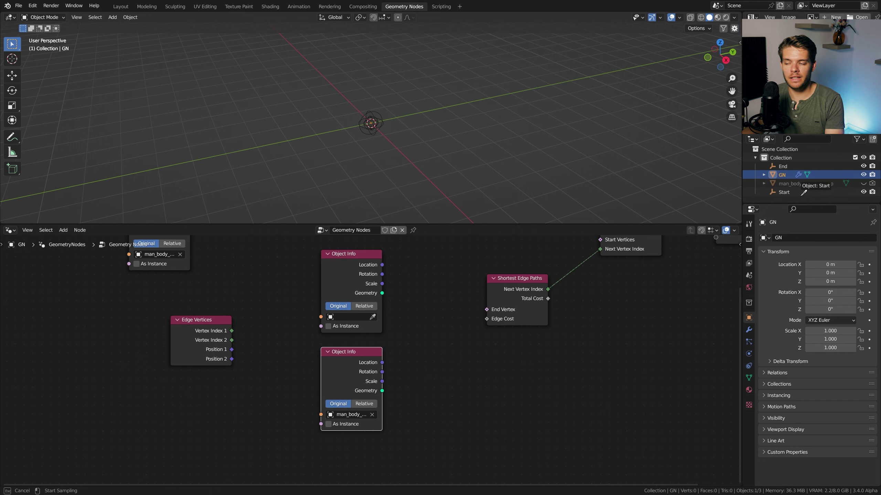
pyautogui.click(782, 166)
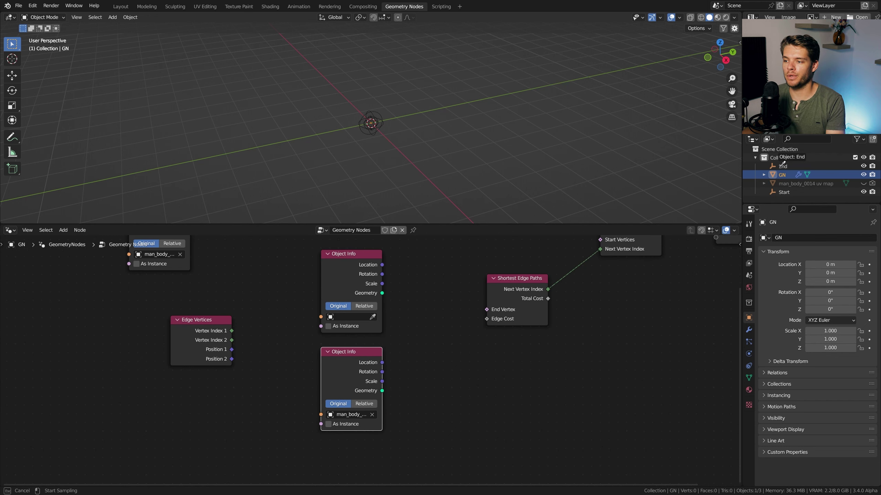
pyautogui.click(371, 415)
pyautogui.click(372, 414)
pyautogui.click(784, 192)
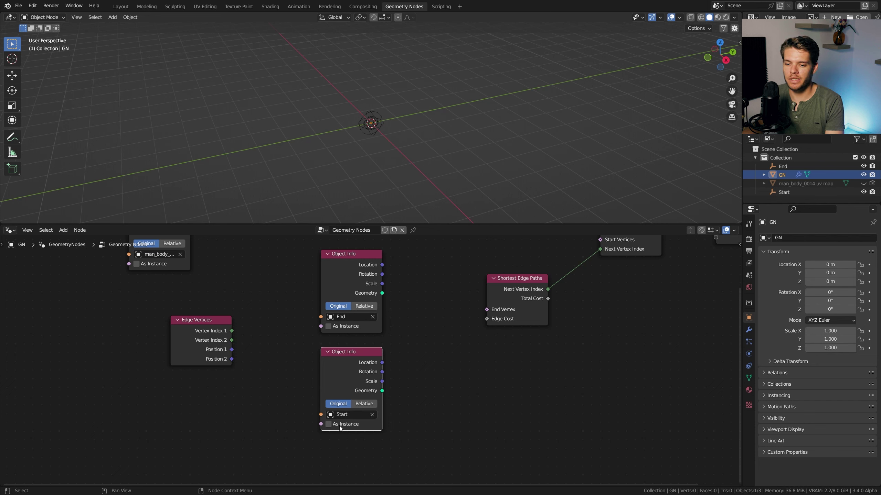
# - Link the End object's Location to End Vertex on Shortest Edge Paths and the Start object's Location to Start Vertices on Edge Paths to Curves
pyautogui.moveTo(389, 274); pyautogui.dragTo(368, 312, button='middle')
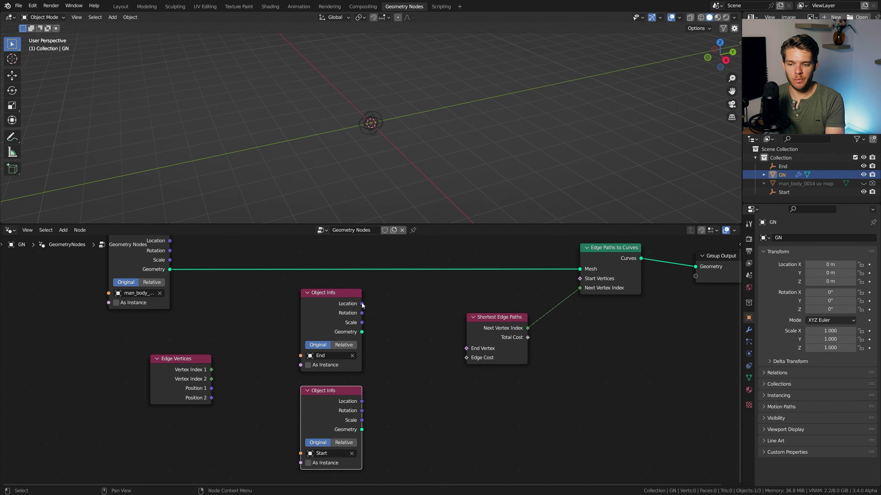
pyautogui.moveTo(362, 304); pyautogui.dragTo(368, 305)
pyautogui.moveTo(359, 342); pyautogui.dragTo(469, 350)
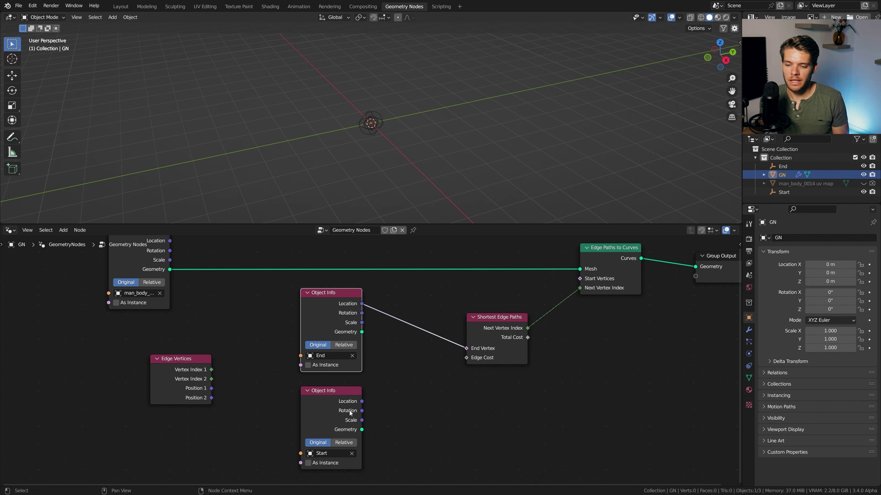
pyautogui.moveTo(362, 402); pyautogui.dragTo(583, 279)
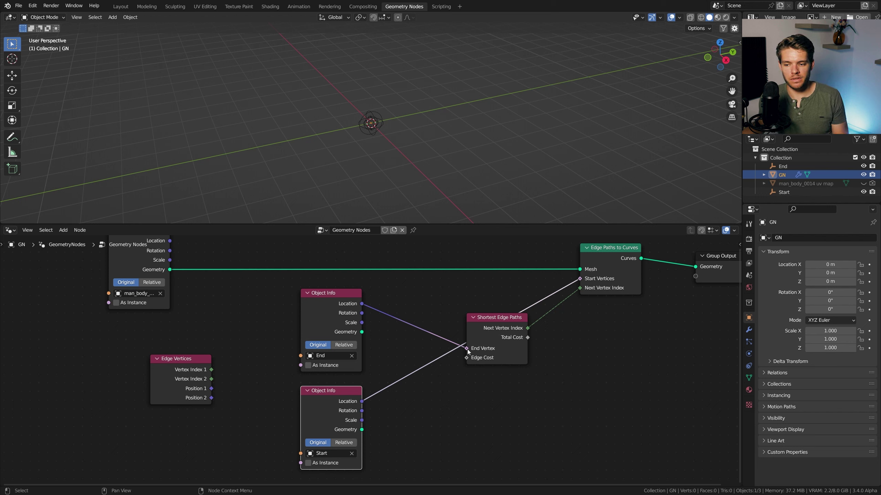
# - Cut the Location links from both empties' Object Info nodes and move Shortest Edge Paths further down
pyautogui.moveTo(468, 349)
pyautogui.keyDown('ctrl'); pyautogui.moveTo(416, 295); pyautogui.dragTo(400, 437, button='right'); pyautogui.keyUp('ctrl')
pyautogui.scroll(-1, 390, 319)
pyautogui.moveTo(510, 271); pyautogui.dragTo(510, 345)
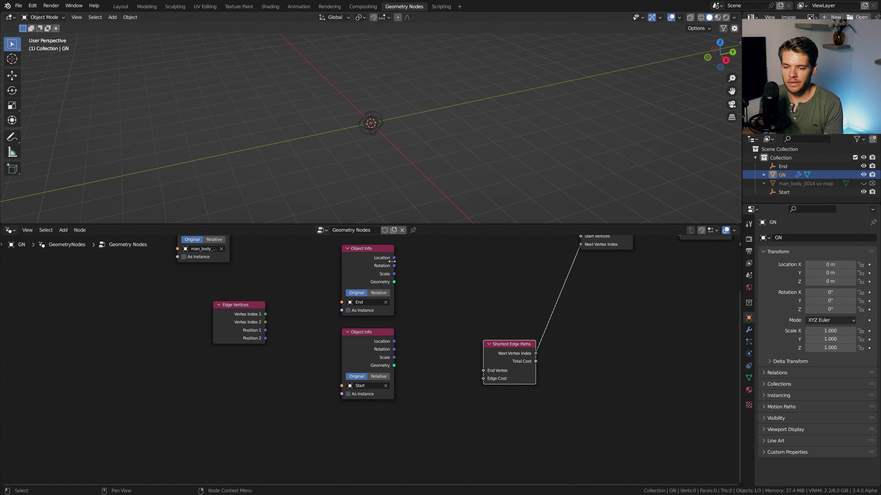
# - Swap the two Object Info nodes so Start sits just under the mesh link and End sits well below it
pyautogui.moveTo(383, 254); pyautogui.dragTo(308, 324)
pyautogui.moveTo(383, 337); pyautogui.dragTo(384, 263)
pyautogui.keyDown('shift'); pyautogui.moveTo(382, 263); pyautogui.dragTo(375, 315, button='middle'); pyautogui.keyUp('shift')
pyautogui.moveTo(376, 315); pyautogui.dragTo(366, 301)
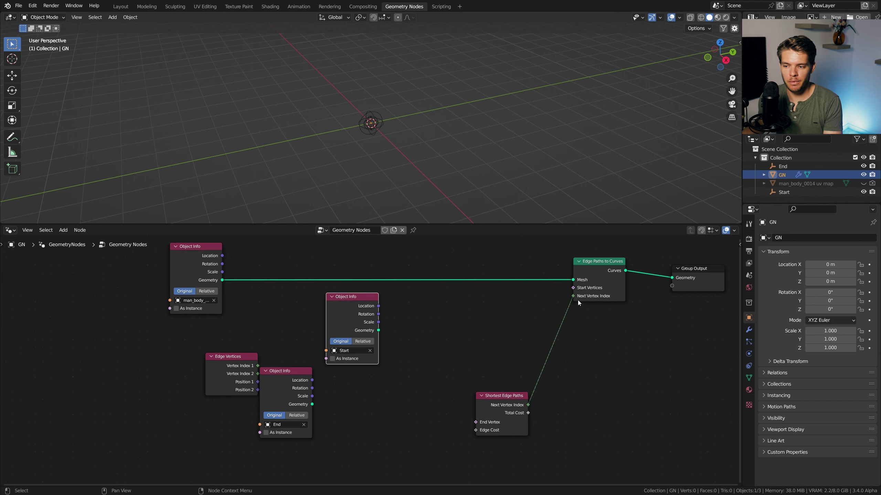
pyautogui.moveTo(292, 389); pyautogui.dragTo(300, 460)
# - Add a Position node directly below the Start Object Info node
pyautogui.moveTo(355, 376); pyautogui.dragTo(336, 338, button='middle')
pyautogui.hotkey('shift', 'a')
pyautogui.write('po')
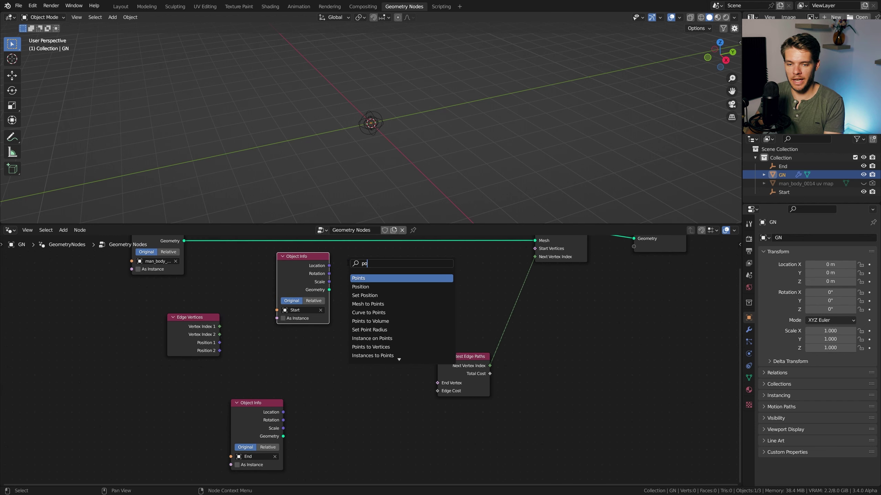
pyautogui.press('Down')
pyautogui.press('Return')
# - Add a Vector Math node beside the Start Object Info node and set its operation to Distance
pyautogui.hotkey('shift', 'a')
pyautogui.write('vector')
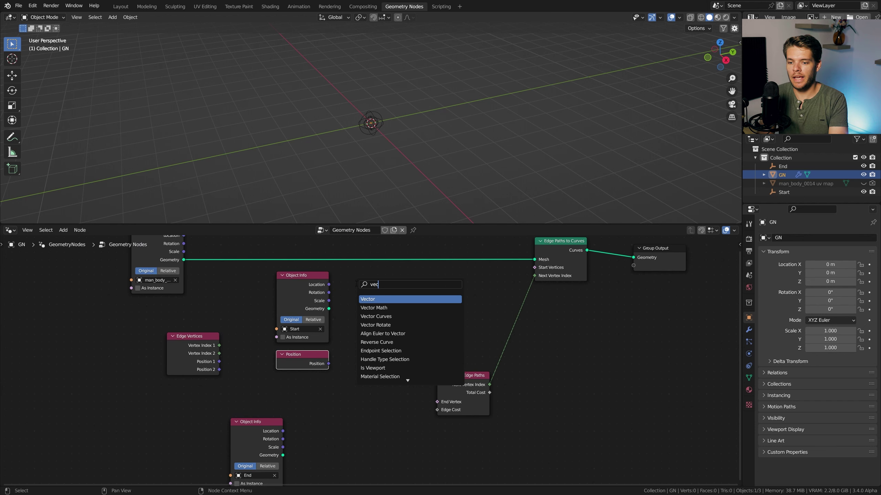
pyautogui.press('Down')
pyautogui.press('Return')
pyautogui.click(355, 283)
pyautogui.click(379, 308)
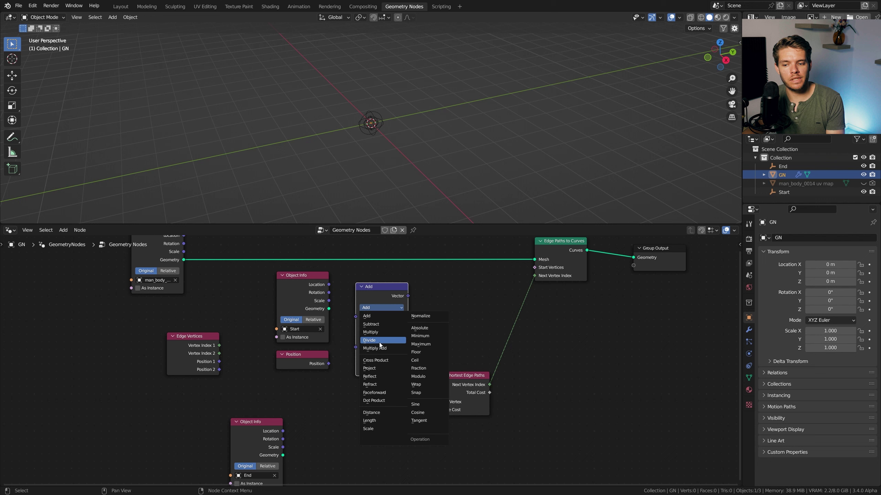
pyautogui.click(386, 413)
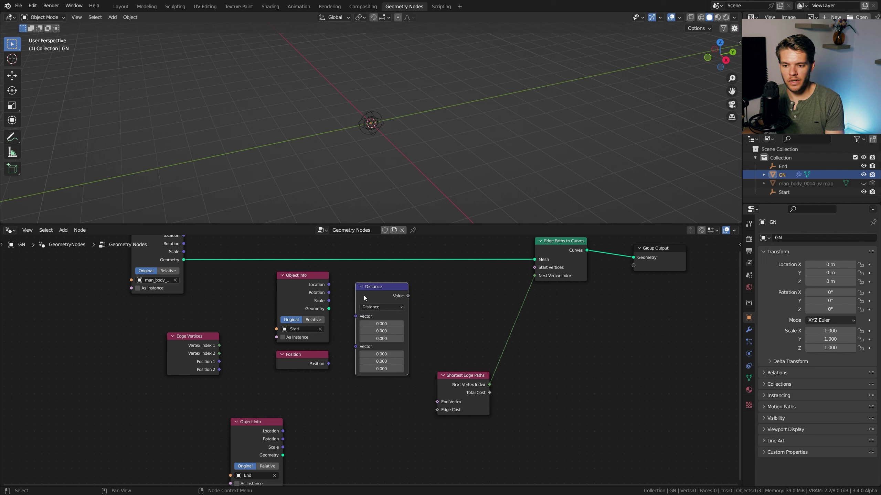
# - Link the Start object's Location and the Position output to the two Vector inputs of the Distance node
pyautogui.moveTo(363, 295); pyautogui.dragTo(355, 312)
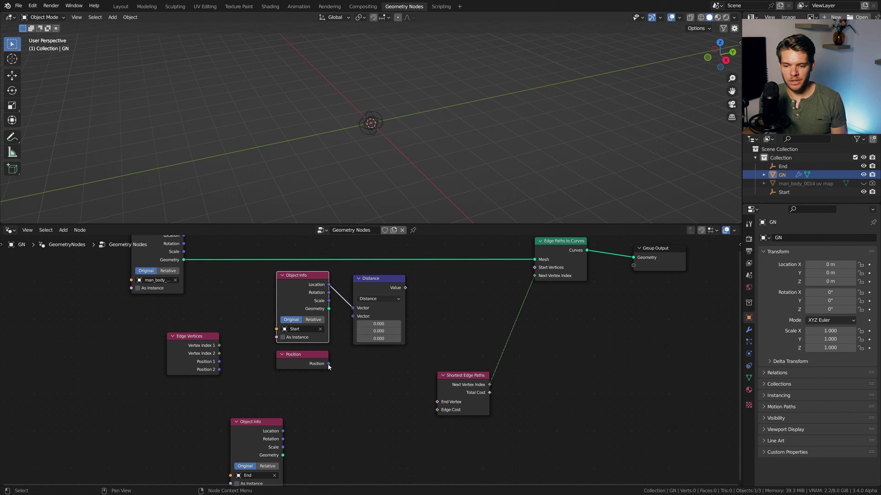
pyautogui.moveTo(329, 364); pyautogui.dragTo(353, 316)
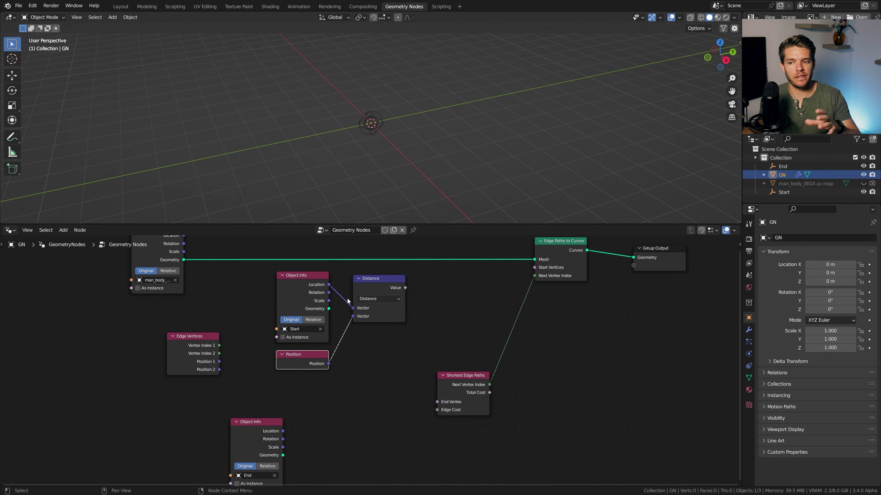
pyautogui.moveTo(404, 287); pyautogui.dragTo(534, 268)
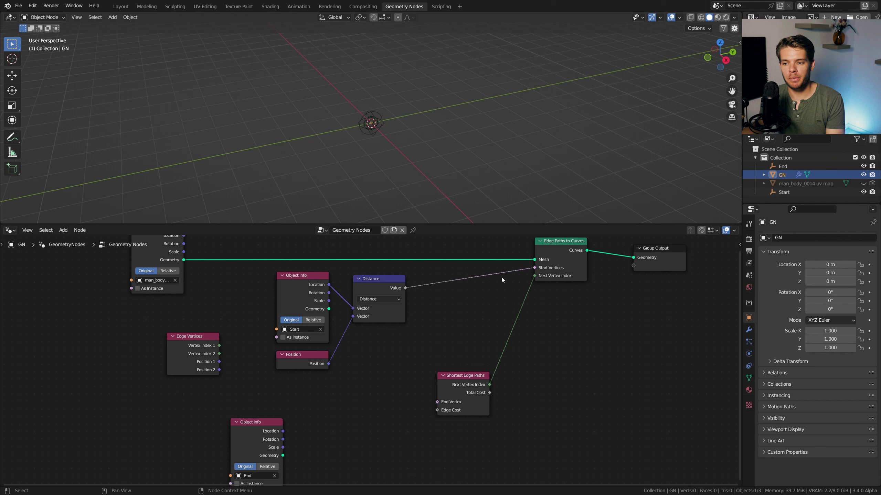
pyautogui.keyDown('ctrl'); pyautogui.moveTo(477, 270); pyautogui.dragTo(465, 288, button='right'); pyautogui.keyUp('ctrl')
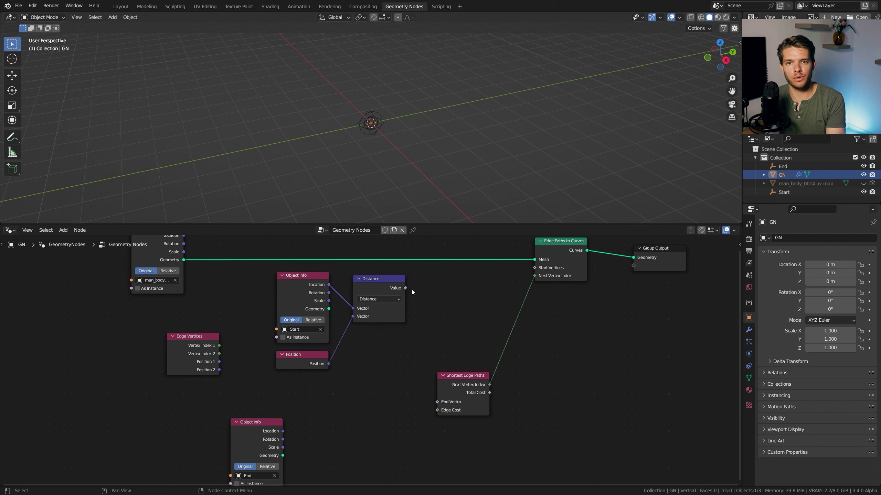
# - Add an Equal comparison node fed by the Distance value and link its Result to Start Vertices on Edge Paths to Curves
pyautogui.moveTo(412, 289); pyautogui.dragTo(436, 286)
pyautogui.write('equal')
pyautogui.press('Return')
pyautogui.click(420, 285)
pyautogui.moveTo(472, 289); pyautogui.dragTo(461, 274)
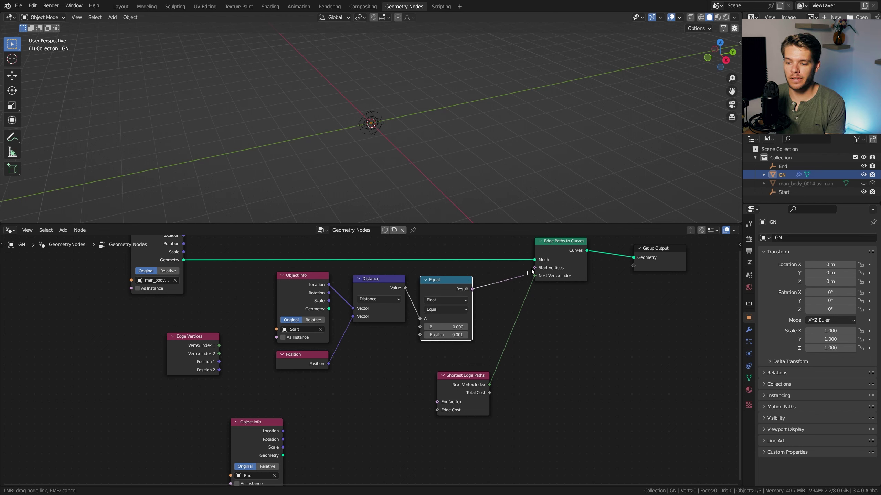
pyautogui.moveTo(532, 271); pyautogui.dragTo(535, 267)
# - Set the Equal node's input type to Integer and connect the Distance value to its A input
pyautogui.click(438, 302)
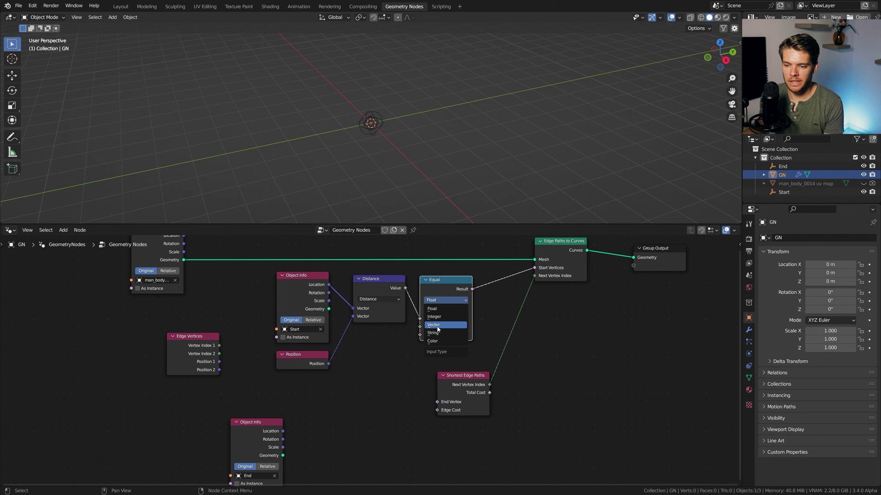
pyautogui.click(439, 342)
pyautogui.moveTo(405, 288); pyautogui.dragTo(421, 319)
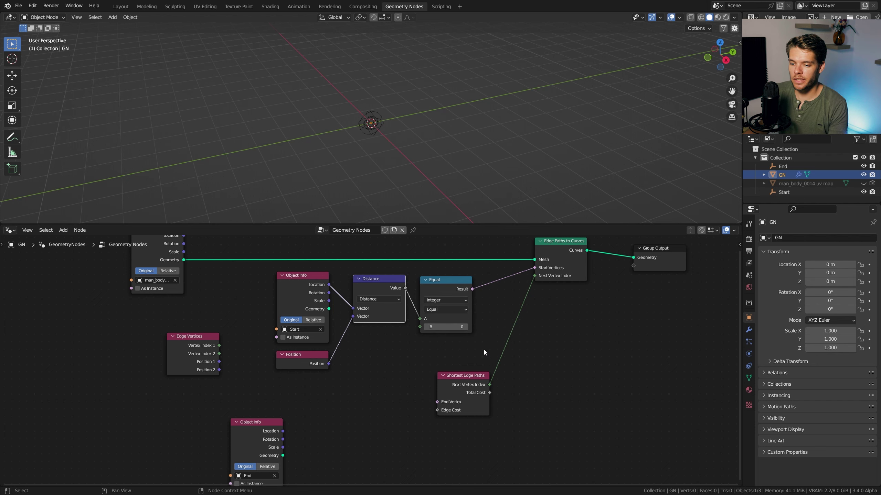
# - Move the End Object Info node under the Position node and duplicate the Position, Distance and Equal nodes beneath the originals
pyautogui.moveTo(444, 354); pyautogui.dragTo(451, 327, button='middle')
pyautogui.moveTo(266, 411); pyautogui.dragTo(313, 375)
pyautogui.moveTo(336, 348); pyautogui.dragTo(330, 324, button='middle')
pyautogui.keyDown('shift'); pyautogui.click(323, 309); pyautogui.keyUp('shift')
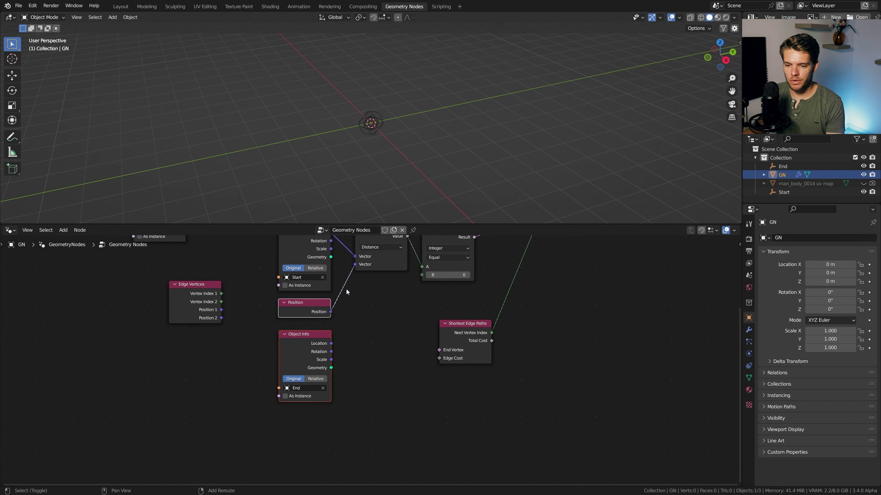
pyautogui.keyDown('shift'); pyautogui.click(386, 264); pyautogui.keyUp('shift')
pyautogui.keyDown('shift'); pyautogui.click(436, 265); pyautogui.keyUp('shift')
pyautogui.hotkey('shift', 'd')
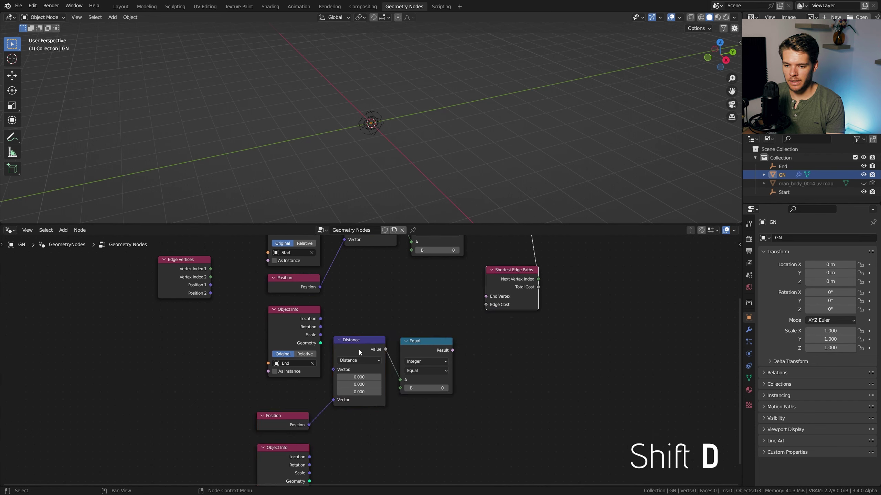
# - Arrange the duplicated Distance and Position nodes around the End Object Info node and link its Location to Distance's first Vector input
pyautogui.scroll(4, 358, 348)
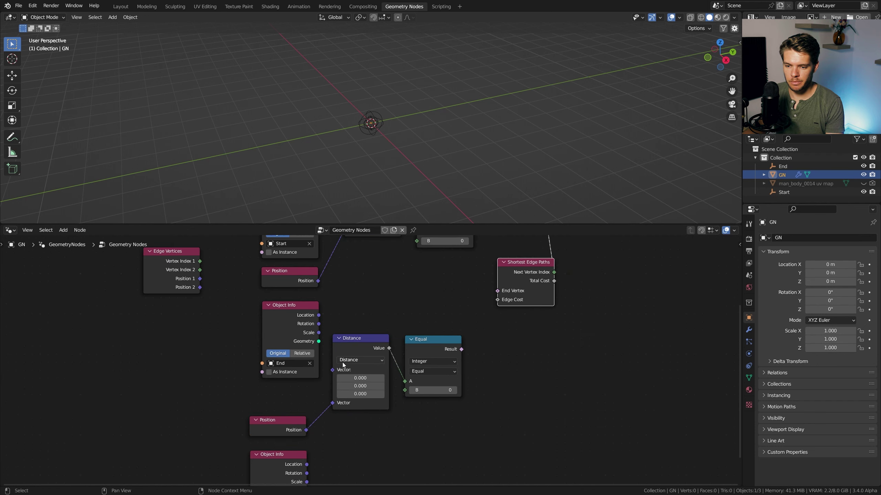
pyautogui.moveTo(344, 353); pyautogui.dragTo(356, 309, button='middle')
pyautogui.moveTo(281, 402); pyautogui.dragTo(296, 366)
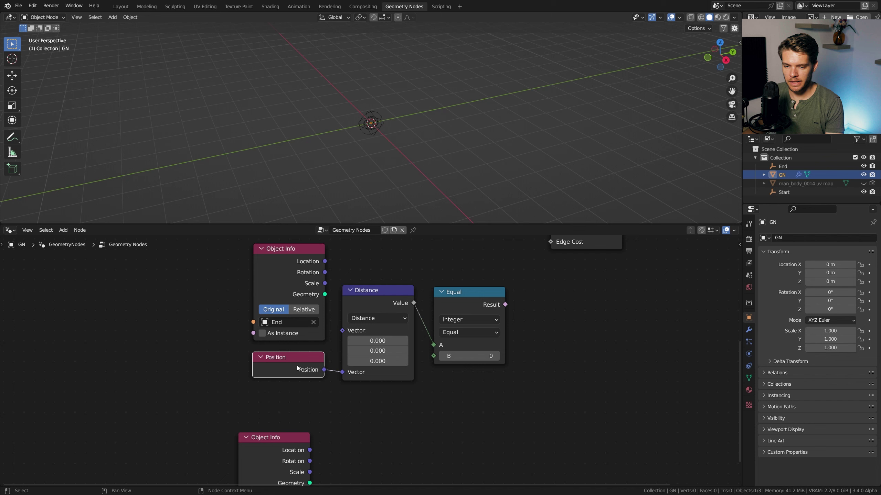
pyautogui.moveTo(360, 302); pyautogui.dragTo(368, 259)
pyautogui.moveTo(325, 261); pyautogui.dragTo(349, 289)
# - Link the duplicated Equal node's Result to End Vertex on Shortest Edge Paths and place the node beside its Distance node
pyautogui.moveTo(468, 281); pyautogui.dragTo(435, 346, button='middle')
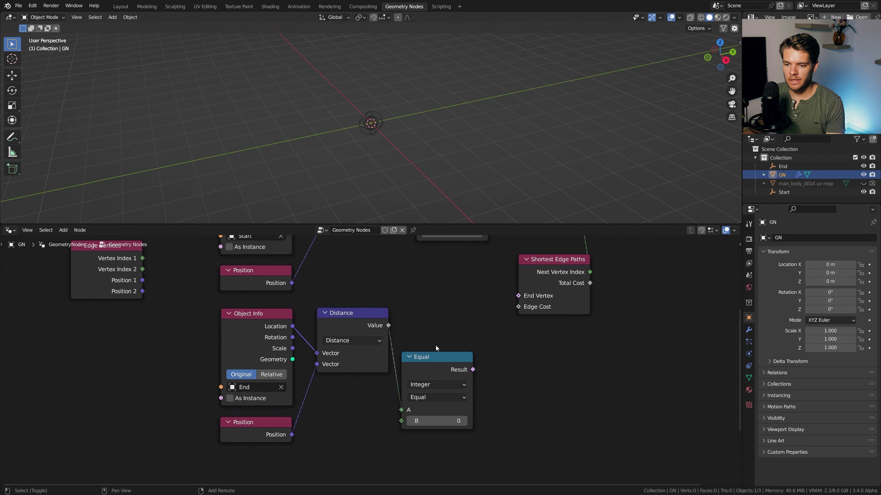
pyautogui.moveTo(435, 350); pyautogui.dragTo(518, 295)
pyautogui.scroll(-4, 499, 350)
pyautogui.keyDown('shift'); pyautogui.moveTo(448, 375); pyautogui.dragTo(416, 319, button='middle'); pyautogui.keyUp('shift')
# - Delete the surplus Object Info copy below the End node group
pyautogui.click(279, 408)
pyautogui.press('x')
pyautogui.scroll(-5, 338, 368)
pyautogui.keyDown('shift'); pyautogui.moveTo(350, 363); pyautogui.dragTo(347, 431, button='middle'); pyautogui.keyUp('shift')
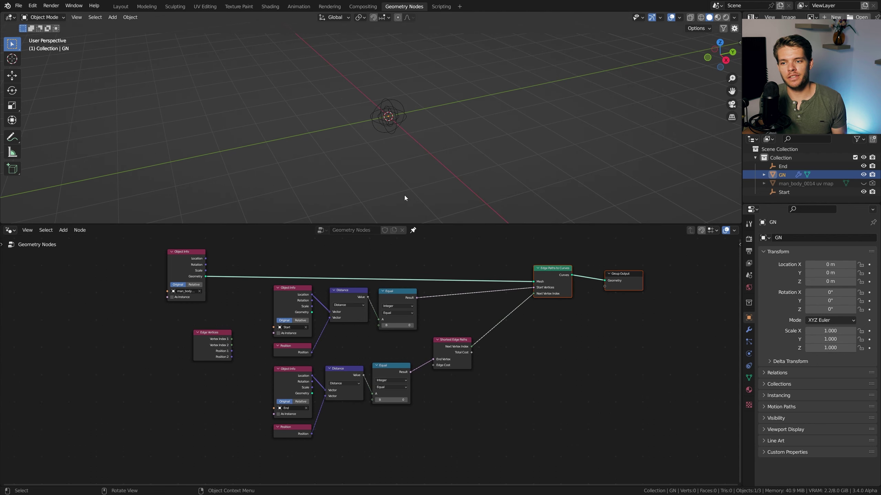
# - Move the End empty away from the origin to a spot in front of the face
pyautogui.click(391, 113)
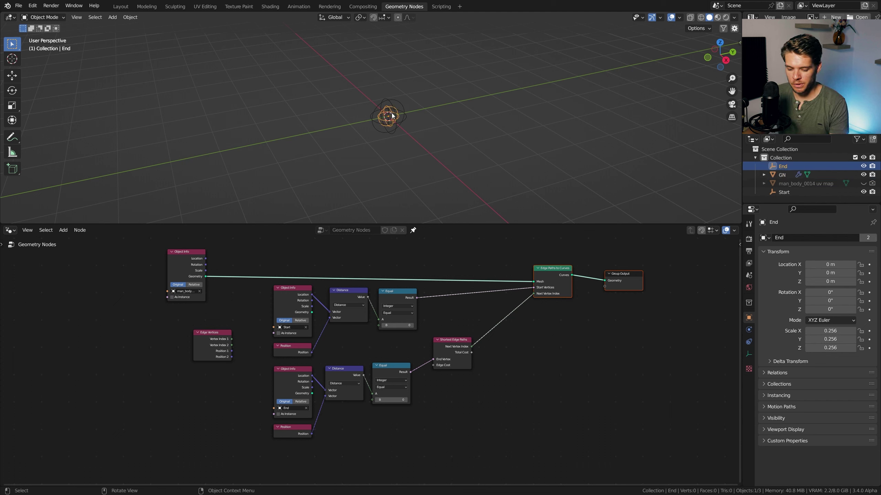
pyautogui.press('g')
pyautogui.click(326, 140)
# - Move the Start empty toward the back of the head, to about X 0.08 m, Y 1.77 m, Z 0.42 m
pyautogui.click(390, 115)
pyautogui.press('g')
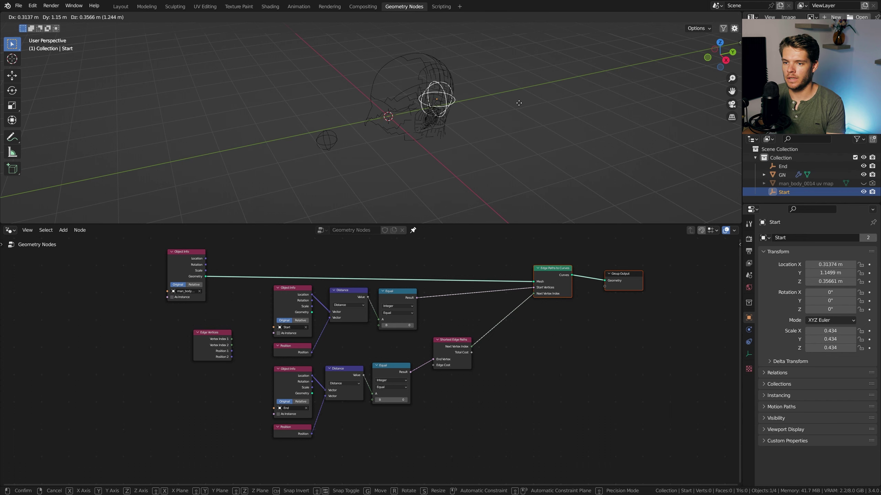
pyautogui.click(553, 99)
pyautogui.press('g')
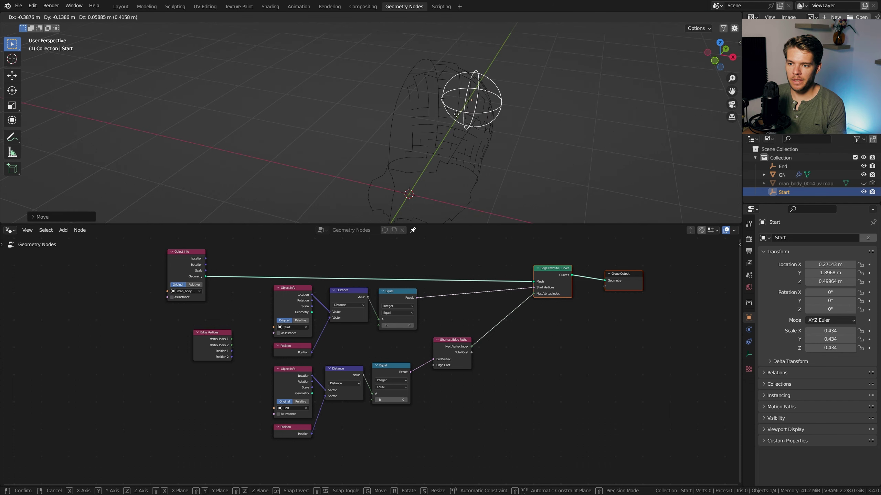
pyautogui.click(444, 121)
# - Change the Start branch's Equal comparison to Not Equal
pyautogui.moveTo(400, 311); pyautogui.dragTo(408, 291, button='middle')
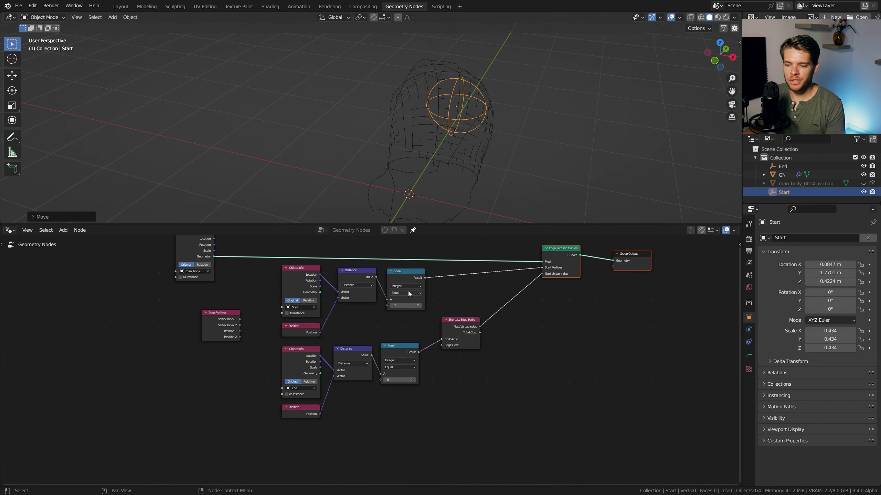
pyautogui.scroll(2, 406, 291)
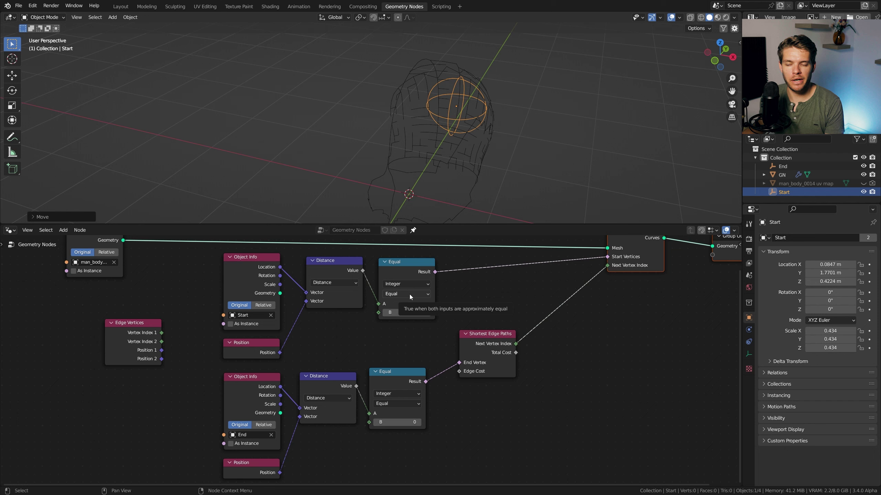
pyautogui.click(409, 294)
pyautogui.click(409, 346)
# - Move the Start empty behind the head to about X 0.13 m, Y 2.45 m, Z 0.07 m
pyautogui.moveTo(470, 178); pyautogui.dragTo(422, 112, button='middle')
pyautogui.press('g')
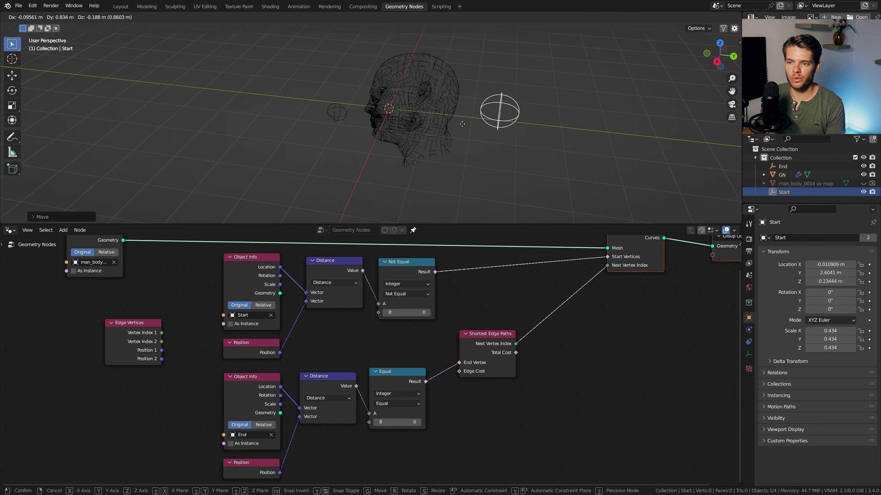
pyautogui.click(451, 129)
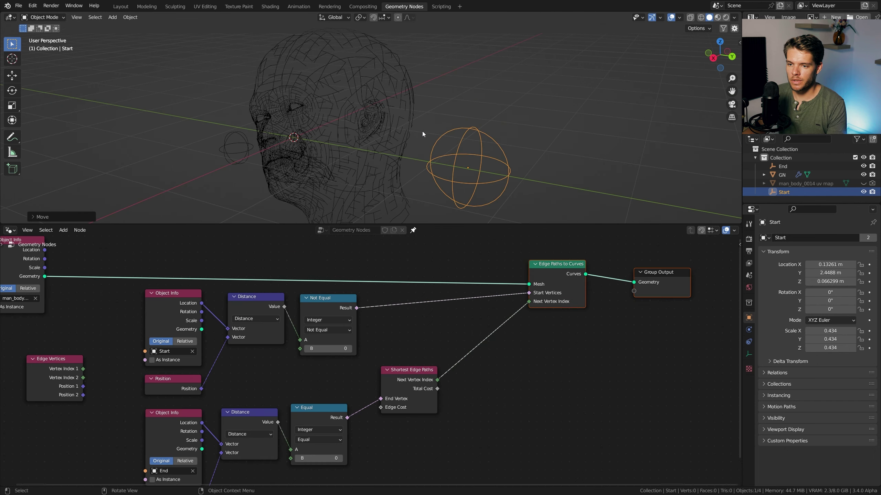
pyautogui.moveTo(432, 152); pyautogui.dragTo(263, 168, button='middle')
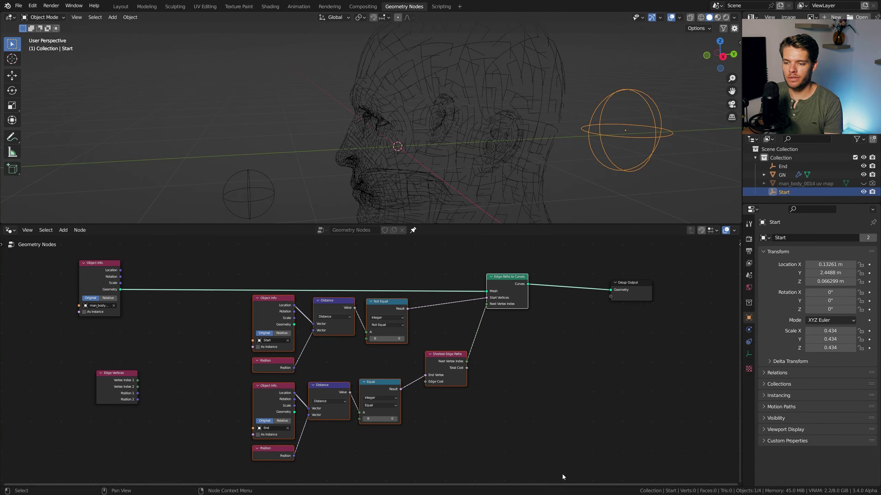
# - Join the selected path nodes into a frame and label it Shortest Path
pyautogui.hotkey('ctrl', 'j')
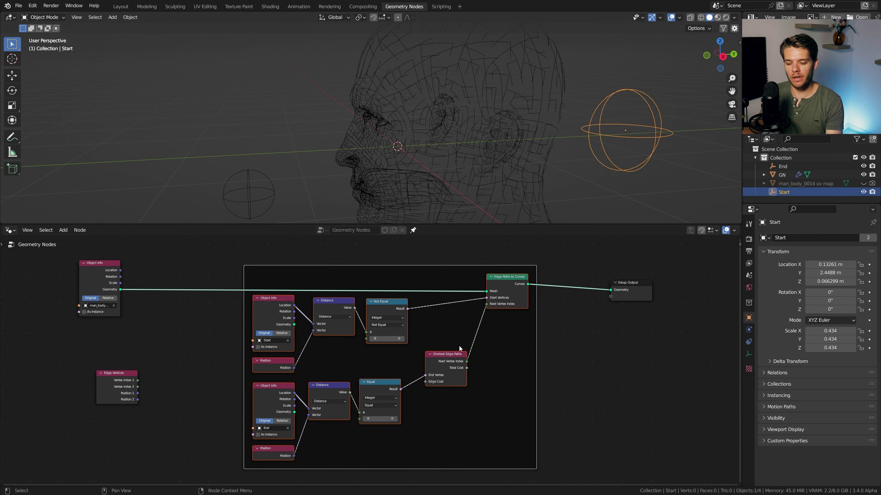
pyautogui.press('n')
pyautogui.click(699, 265)
pyautogui.write('Shortest Pa')
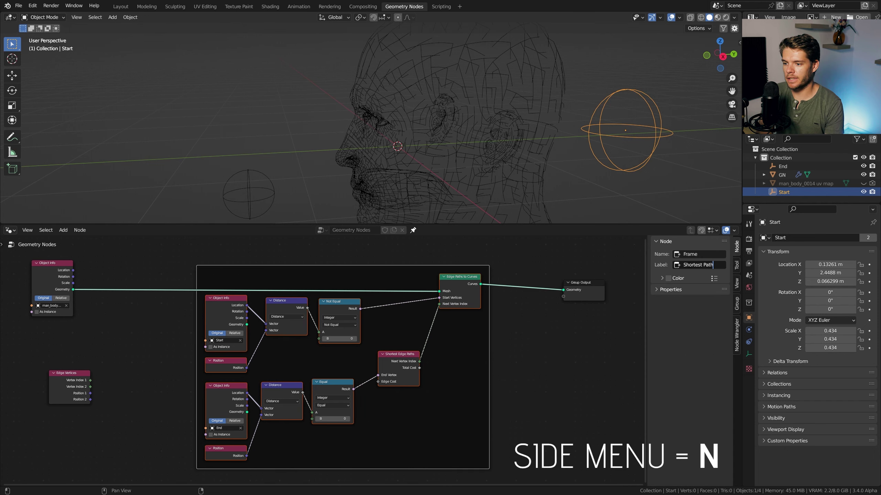
pyautogui.press('Return')
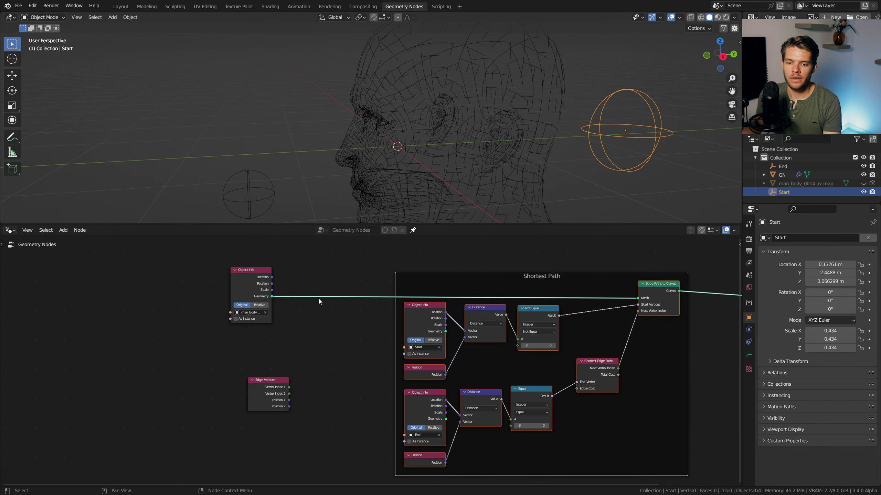
# - Move the mesh Object Info node farther from the Shortest Path frame and shift the Edge Vertices node slightly
pyautogui.moveTo(231, 276); pyautogui.dragTo(158, 277)
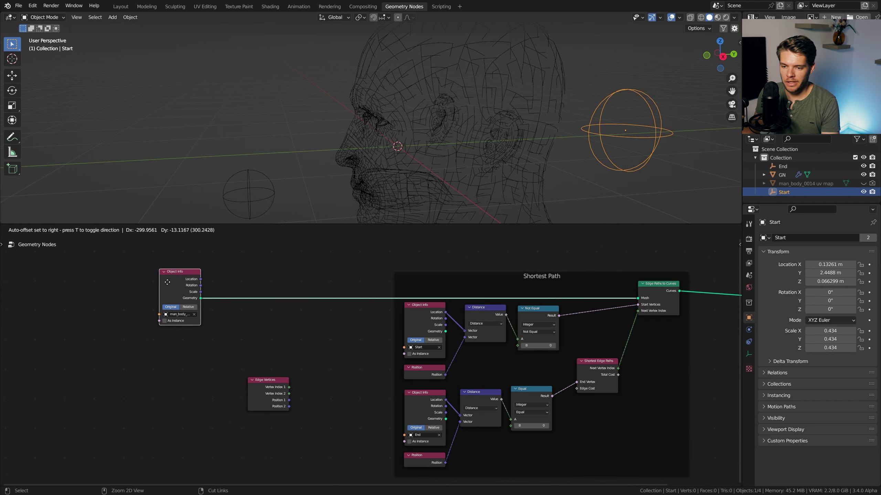
pyautogui.moveTo(316, 344); pyautogui.dragTo(254, 304, button='middle')
pyautogui.moveTo(207, 340); pyautogui.dragTo(228, 327)
# - Move the Edge Vertices node into the Shortest Path frame, beneath the End branch's Distance node
pyautogui.scroll(3, 548, 401)
pyautogui.keyDown('shift'); pyautogui.moveTo(548, 402); pyautogui.dragTo(540, 381, button='middle'); pyautogui.keyUp('shift')
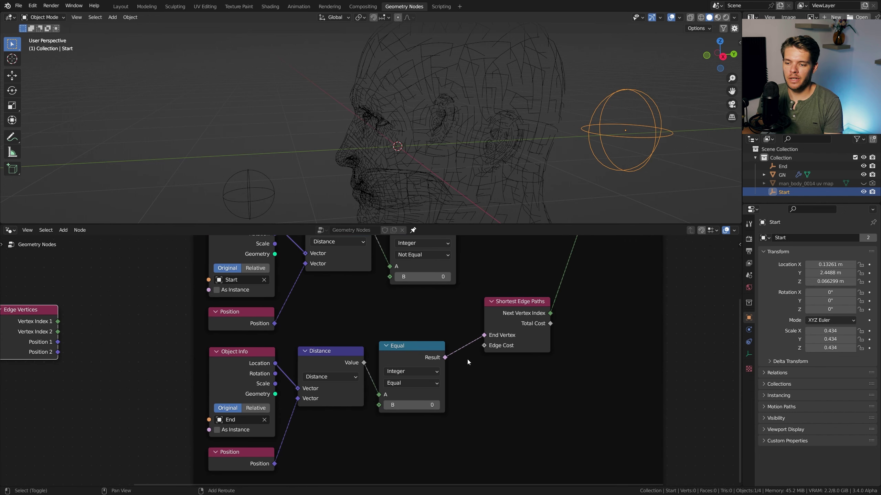
pyautogui.moveTo(497, 344)
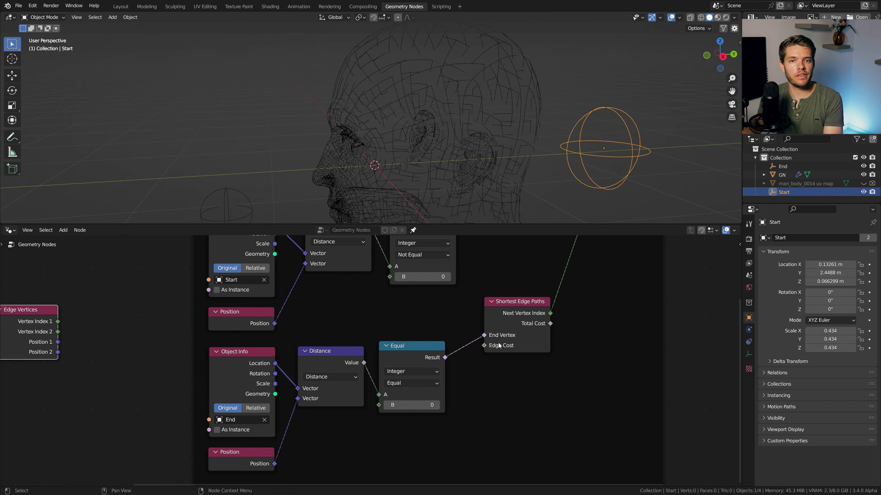
pyautogui.moveTo(498, 89); pyautogui.dragTo(431, 121, button='middle')
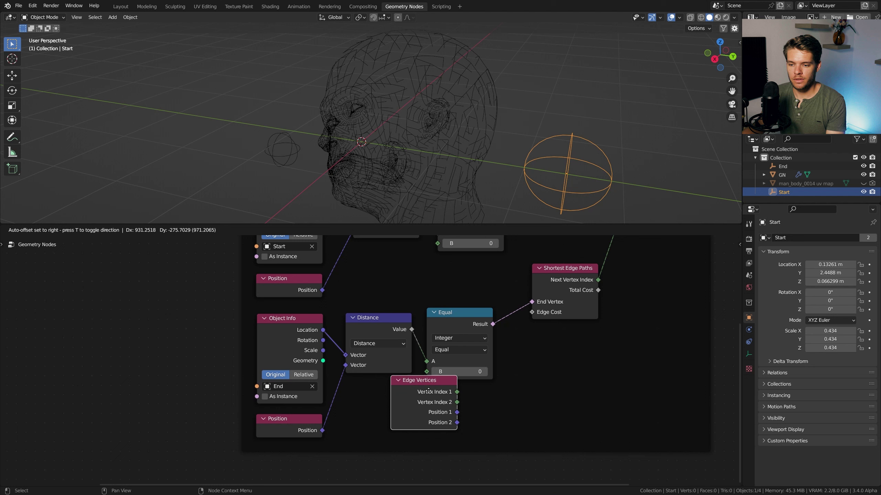
pyautogui.moveTo(432, 385); pyautogui.dragTo(387, 397)
pyautogui.click(387, 398)
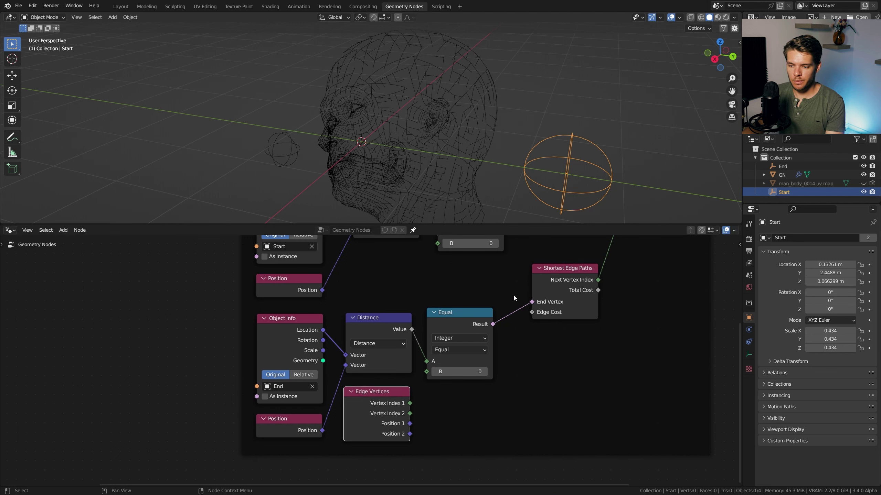
# - Add a Random Value node below Shortest Edge Paths and link its Value to Edge Cost
pyautogui.hotkey('shift', 'a')
pyautogui.click(547, 311)
pyautogui.write('rando')
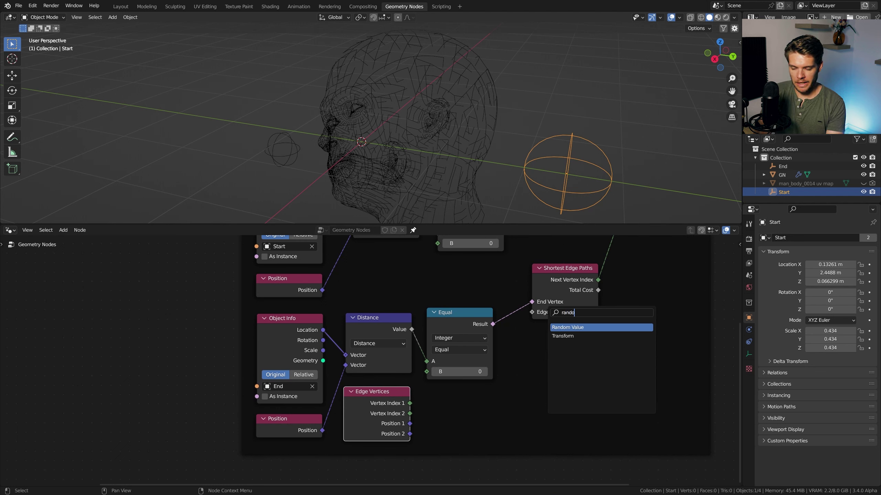
pyautogui.press('Return')
pyautogui.click(560, 343)
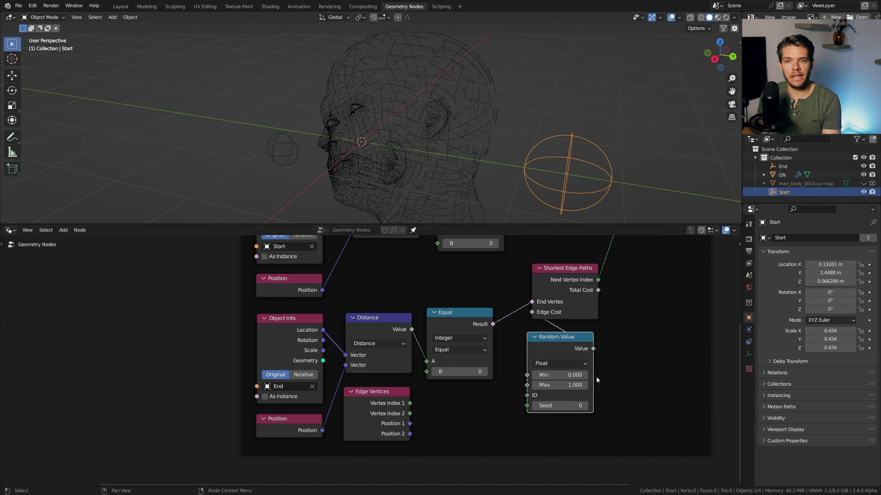
# - Delete the Random Value node and feed Edge Cost with the Distance between Edge Vertices Position 1 and Position 2
pyautogui.moveTo(569, 385); pyautogui.dragTo(546, 385)
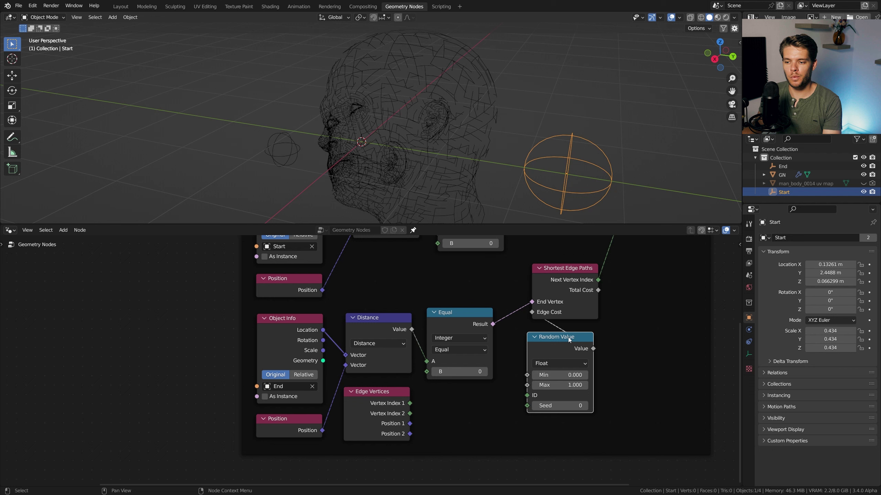
pyautogui.press('x')
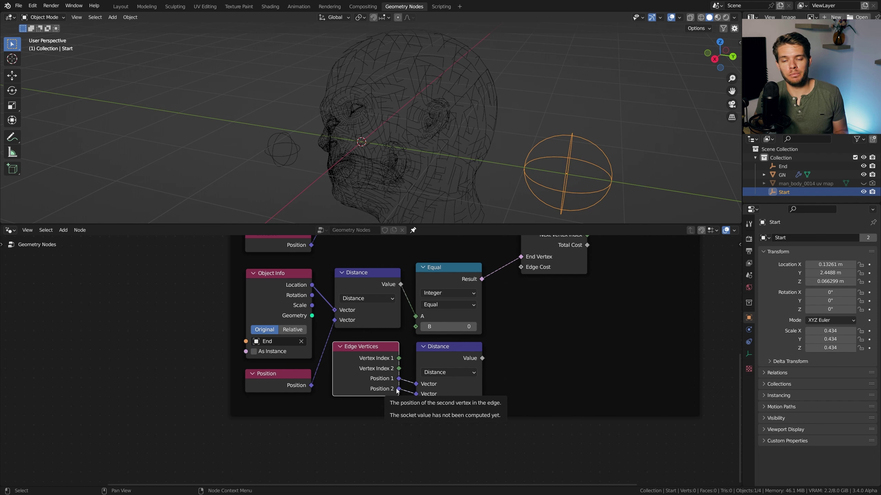
pyautogui.moveTo(483, 358); pyautogui.dragTo(521, 267)
pyautogui.moveTo(437, 123); pyautogui.dragTo(433, 125, button='middle')
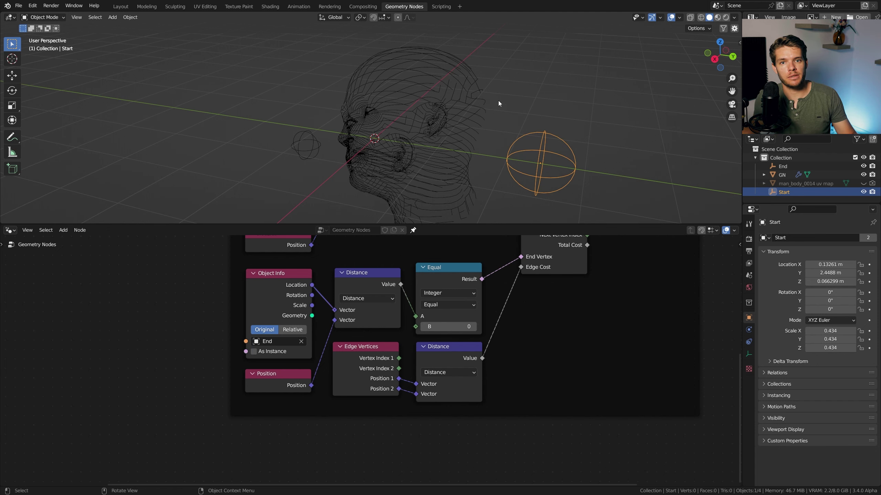
pyautogui.moveTo(306, 114); pyautogui.dragTo(383, 111, button='middle')
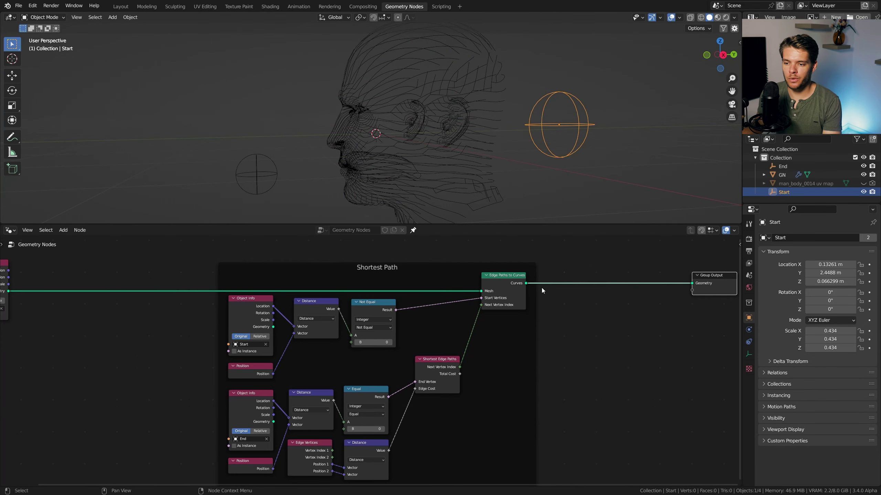
# - Insert a Merge by Distance node after the mesh Object Info node, with its distance set to 0.05 m
pyautogui.moveTo(244, 283); pyautogui.dragTo(421, 296, button='middle')
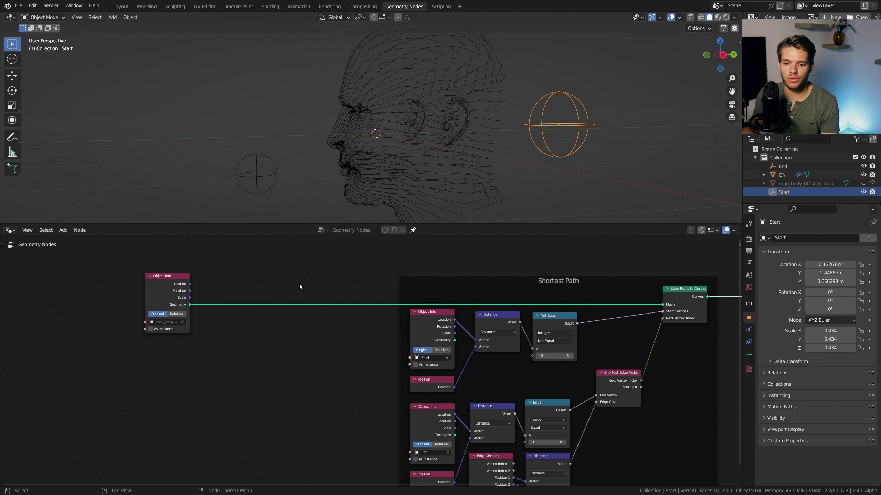
pyautogui.hotkey('shift', 'a')
pyautogui.click(245, 284)
pyautogui.write('merge')
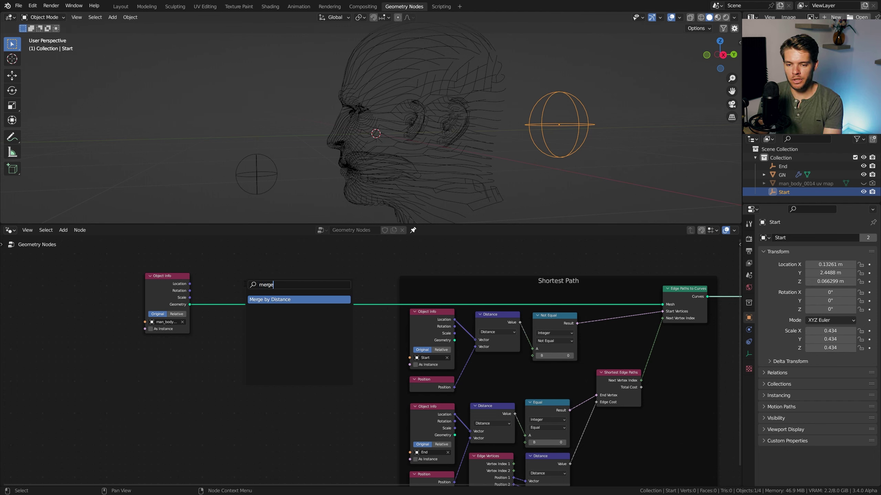
pyautogui.press('Return')
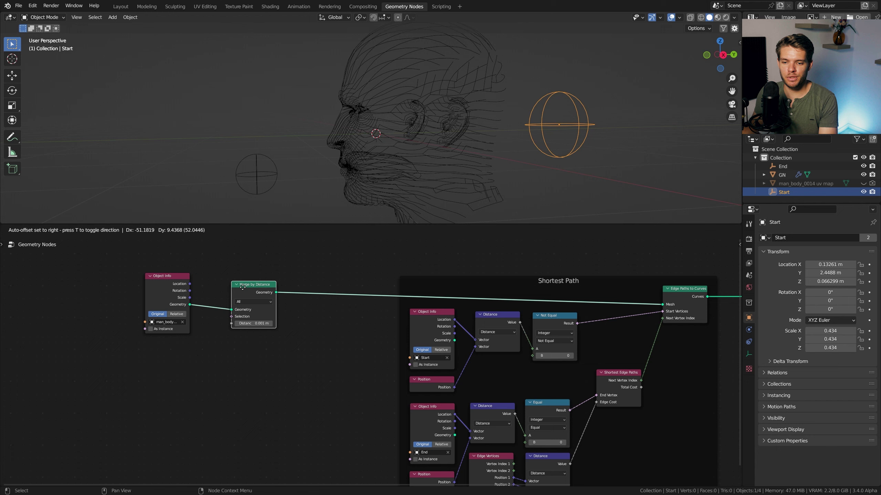
pyautogui.click(215, 280)
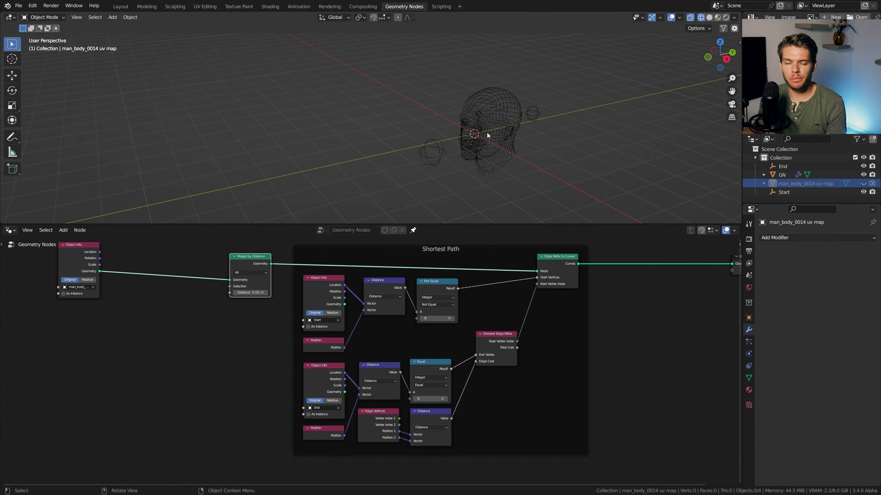
# - Insert a Subdivision Surface node between the mesh Object Info and Merge by Distance nodes, toggling its mute to compare the curves
pyautogui.scroll(4, 510, 116)
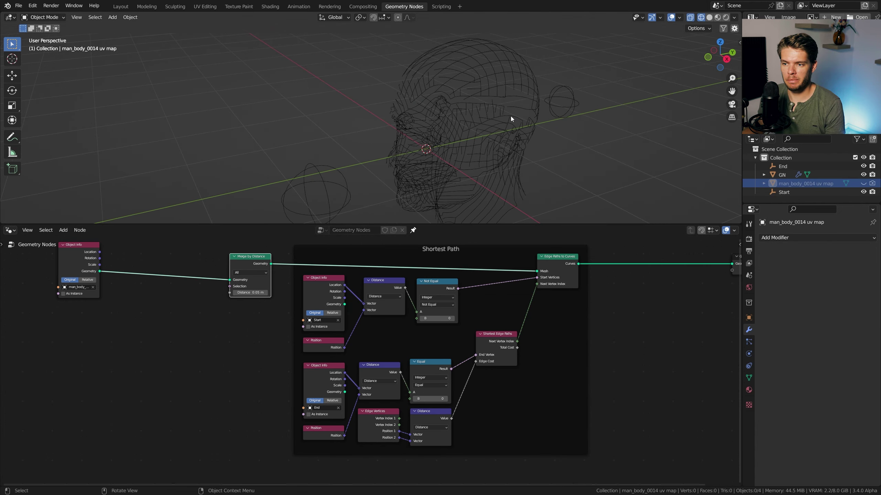
pyautogui.keyDown('shift'); pyautogui.moveTo(511, 116); pyautogui.dragTo(544, 64, button='middle'); pyautogui.keyUp('shift')
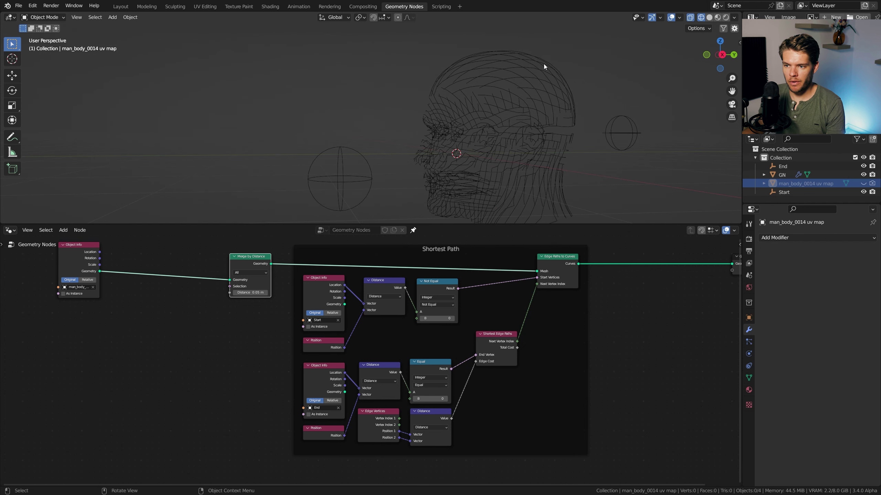
pyautogui.moveTo(182, 272); pyautogui.dragTo(256, 282, button='middle')
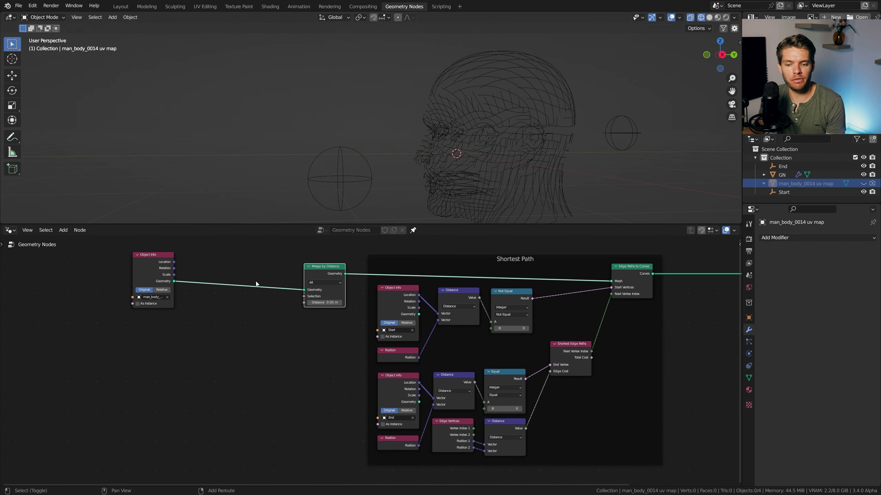
pyautogui.hotkey('shift', 'a')
pyautogui.write('sub')
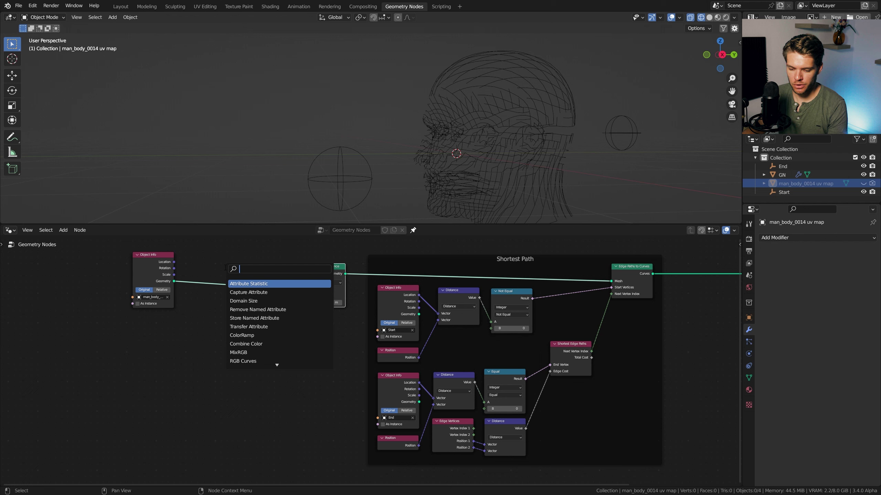
pyautogui.press('Down')
pyautogui.press('Down')
pyautogui.press('Return')
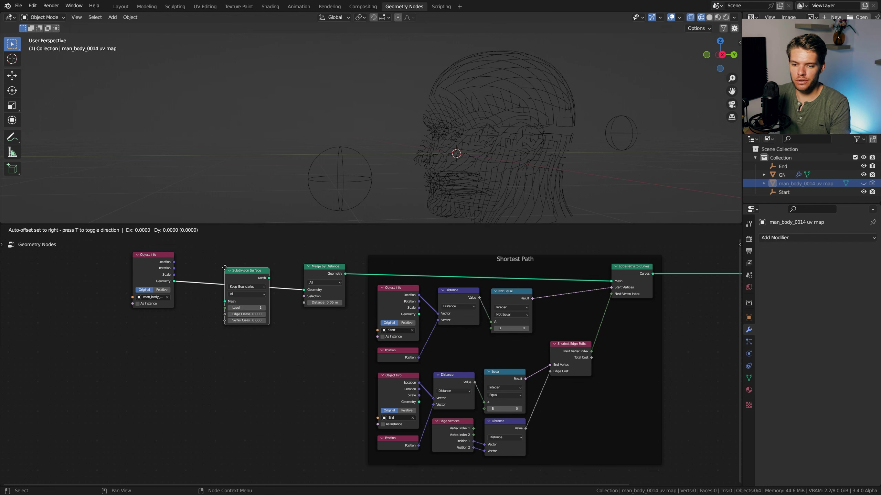
pyautogui.click(230, 273)
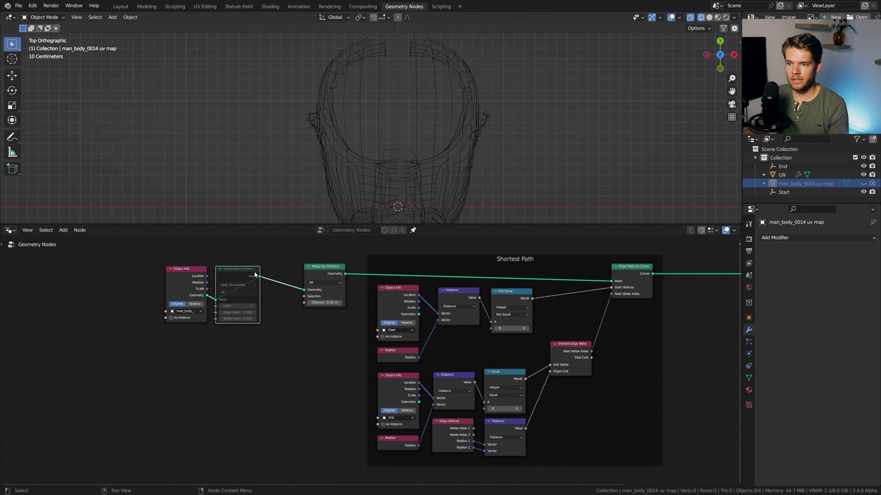
pyautogui.press('m')
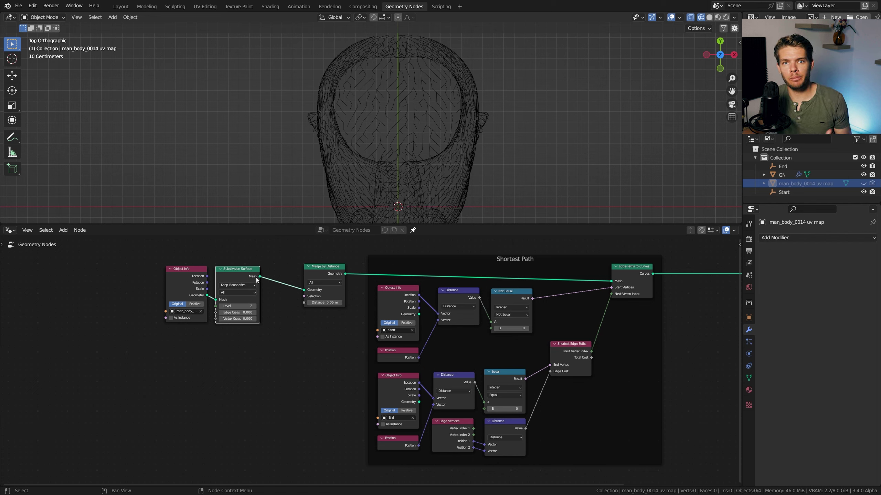
# - Move Merge by Distance beside Subdivision Surface, join the three mesh nodes into a frame and label it Input
pyautogui.moveTo(309, 273); pyautogui.dragTo(274, 276)
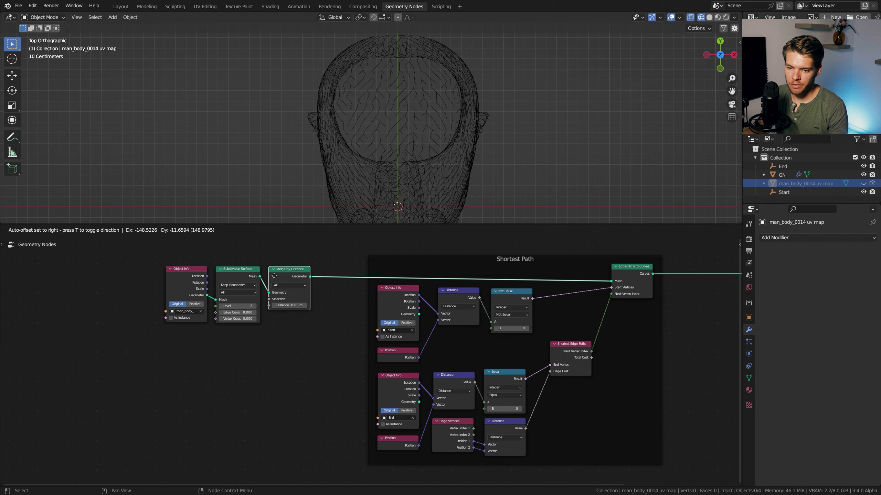
pyautogui.moveTo(164, 260); pyautogui.dragTo(323, 346)
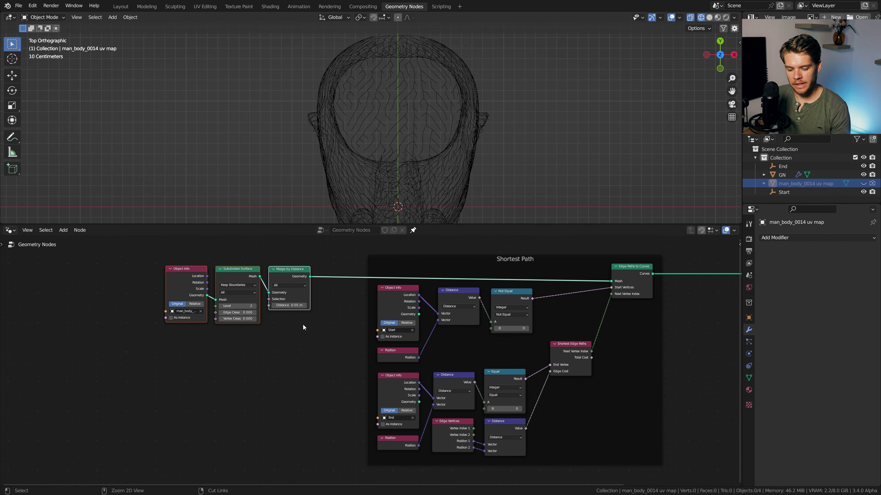
pyautogui.hotkey('ctrl', 'j')
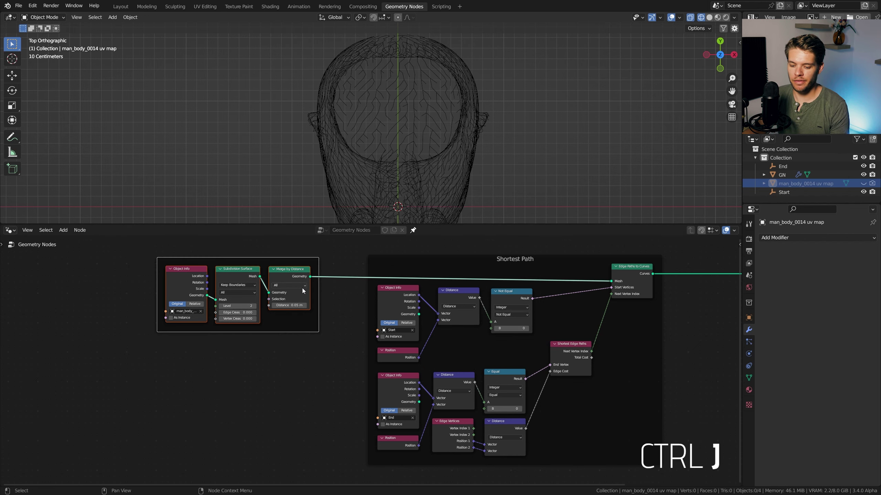
pyautogui.press('n')
pyautogui.click(693, 265)
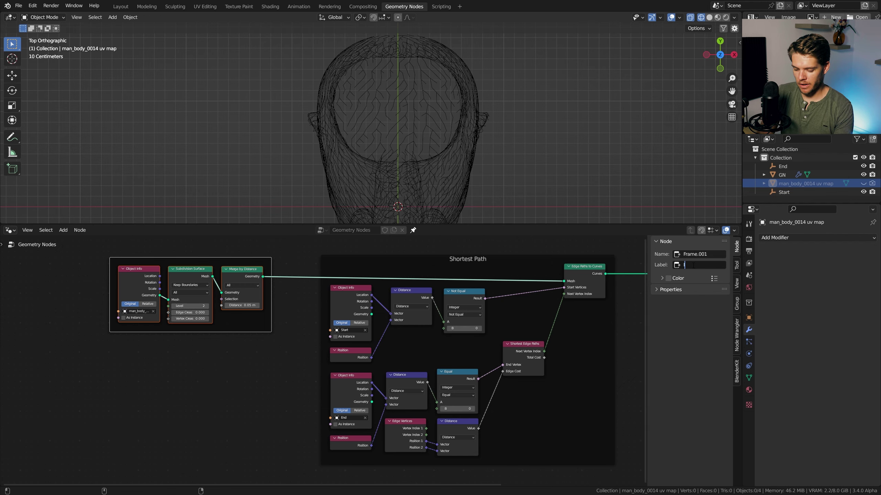
# - Swap the empties' sides by moving Start behind the head and End in front of the face
pyautogui.moveTo(361, 114); pyautogui.dragTo(256, 194, button='middle')
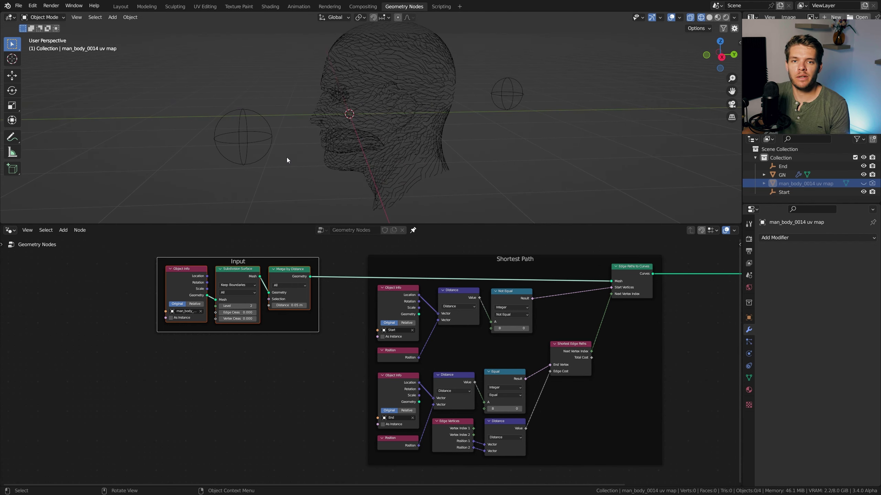
pyautogui.click(248, 140)
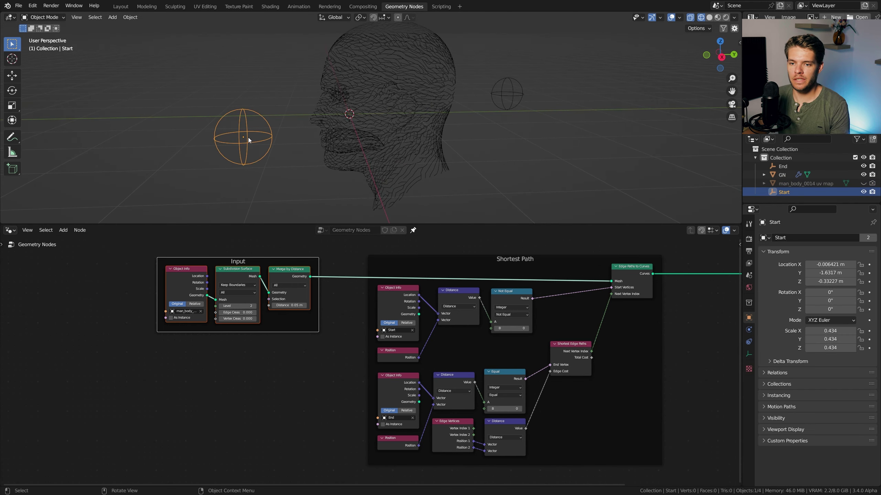
pyautogui.moveTo(248, 140); pyautogui.dragTo(503, 111)
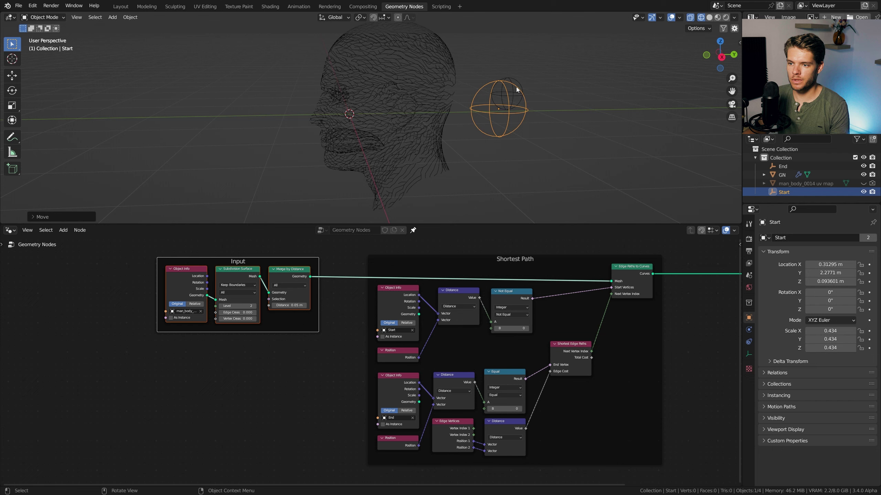
pyautogui.click(518, 86)
pyautogui.press('g')
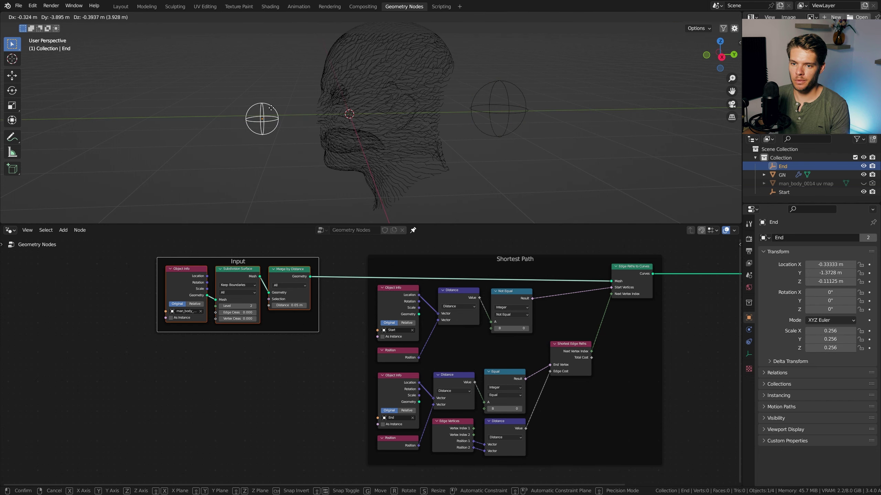
pyautogui.click(272, 110)
# - Inspect the curves from above, then move End back behind the head and Start in front of the face
pyautogui.moveTo(272, 110); pyautogui.dragTo(282, 139, button='middle')
pyautogui.press('KP_7')
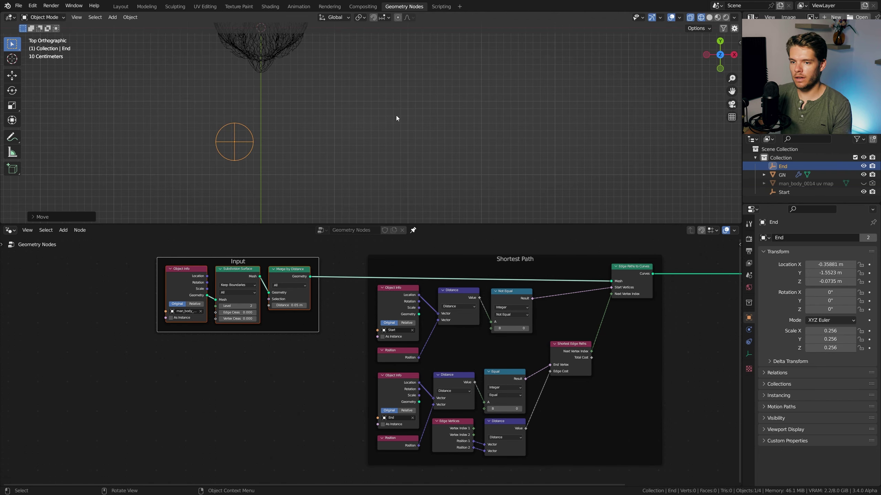
pyautogui.keyDown('shift'); pyautogui.moveTo(316, 62); pyautogui.dragTo(374, 184, button='middle'); pyautogui.keyUp('shift')
pyautogui.scroll(3, 342, 124)
pyautogui.keyDown('shift'); pyautogui.moveTo(319, 79); pyautogui.dragTo(323, 176, button='middle'); pyautogui.keyUp('shift')
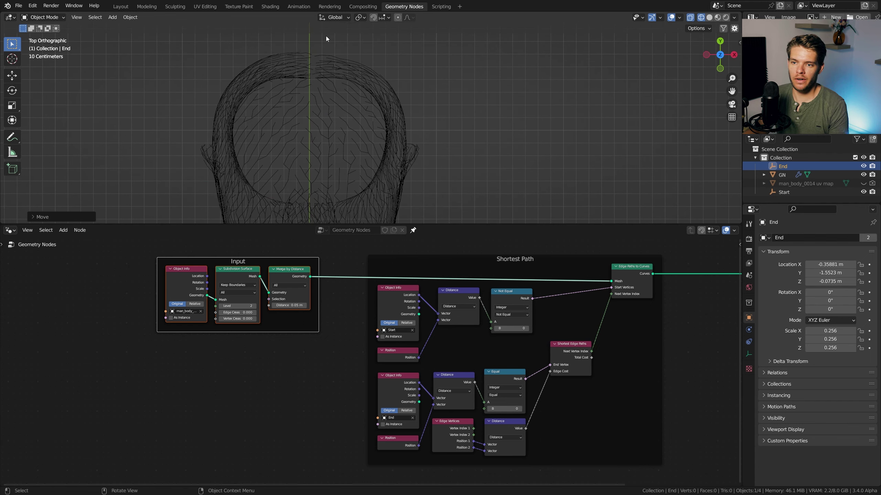
pyautogui.scroll(-3, 325, 168)
pyautogui.moveTo(324, 168); pyautogui.dragTo(347, 86, button='middle')
pyautogui.click(416, 151)
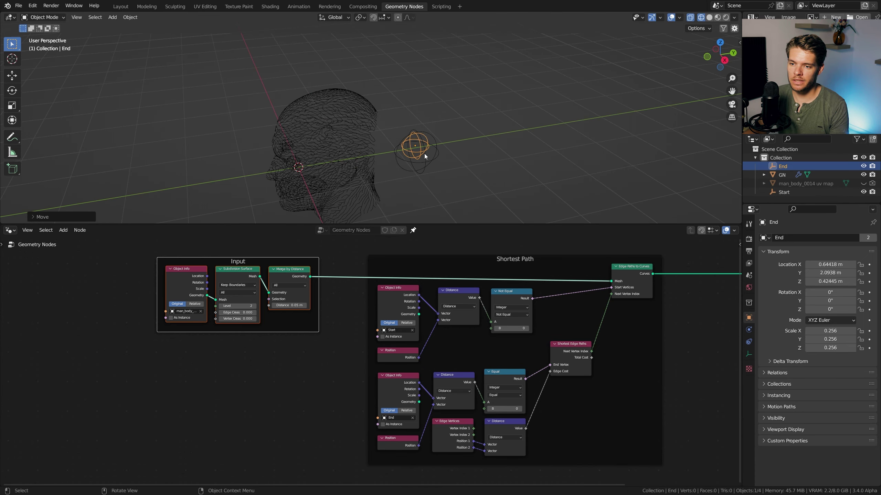
pyautogui.press('g')
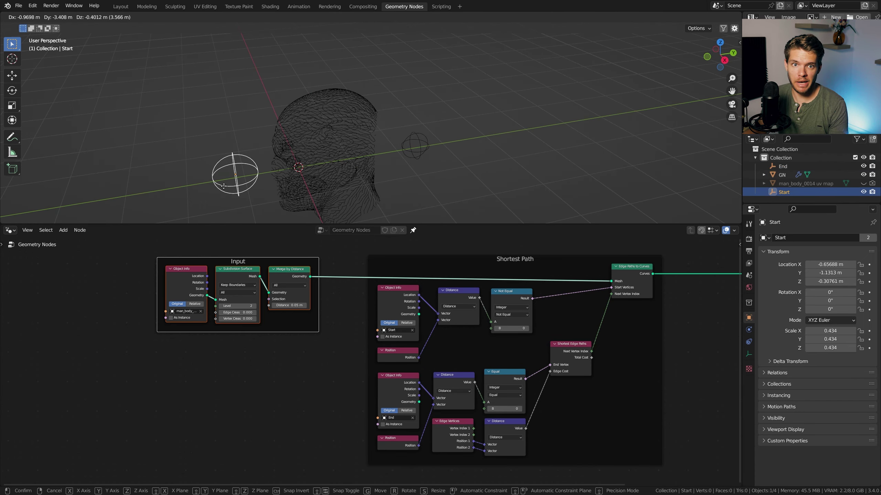
pyautogui.click(98, 198)
# - Reposition End behind the head at about (0.26, 2.47, 0.61) m and Start before the face at about (-0.43, -1.72, -0.17) m
pyautogui.scroll(-2, 292, 120)
pyautogui.moveTo(292, 120); pyautogui.dragTo(266, 146, button='middle')
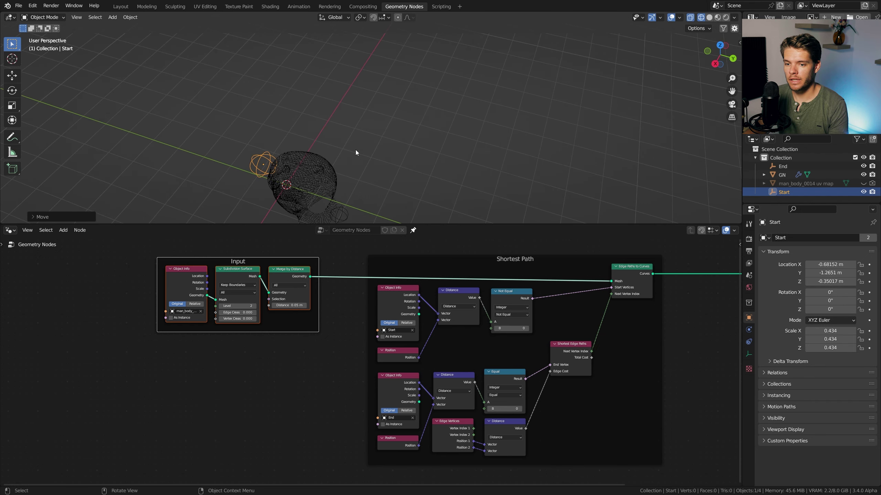
pyautogui.scroll(-1, 352, 177)
pyautogui.click(357, 215)
pyautogui.press('g')
pyautogui.click(383, 194)
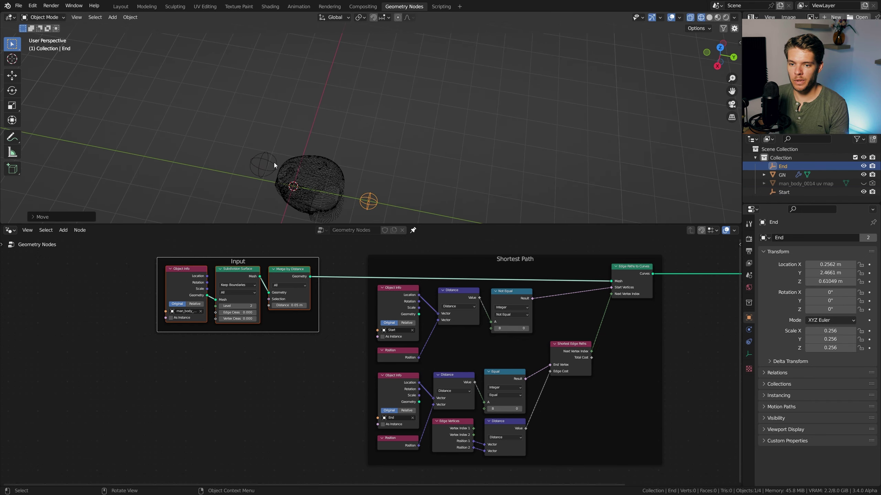
pyautogui.click(264, 165)
pyautogui.press('g')
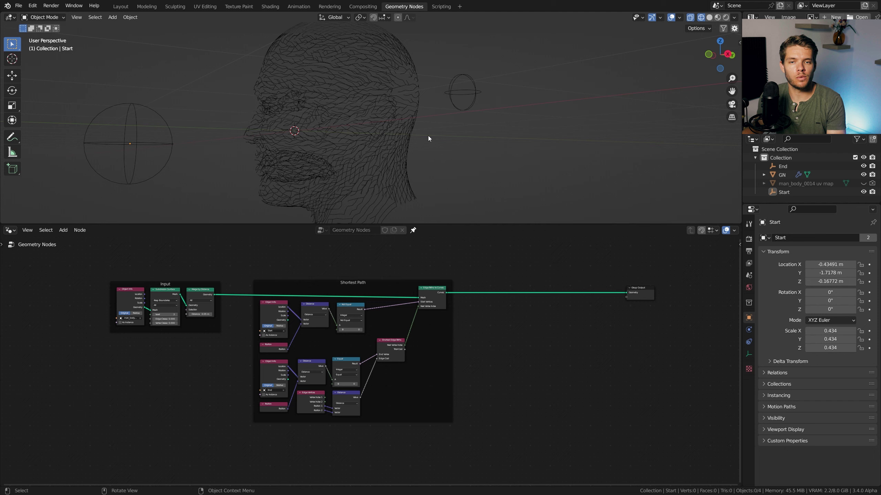
# - Insert a Set Spline Type node between Edge Paths to Curves and Group Output and set it to Bezier
pyautogui.scroll(10, 508, 309)
pyautogui.keyDown('shift'); pyautogui.moveTo(437, 266); pyautogui.dragTo(222, 290, button='middle'); pyautogui.keyUp('shift')
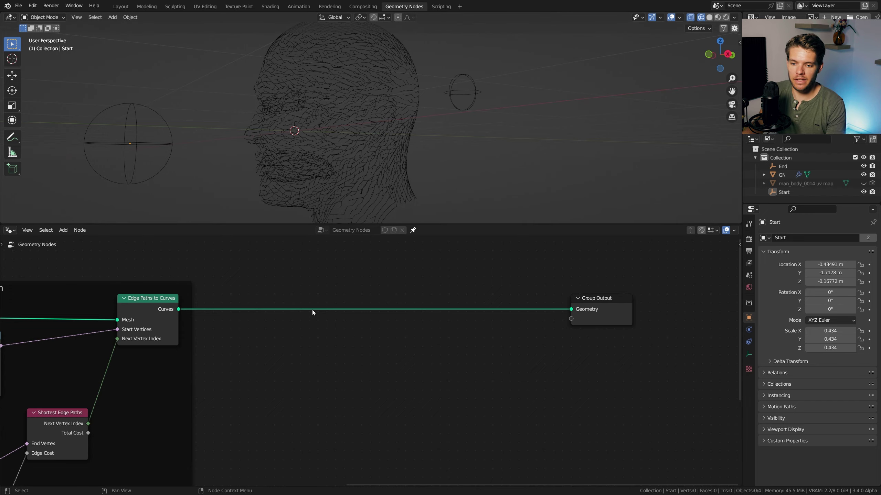
pyautogui.moveTo(351, 181); pyautogui.dragTo(381, 167, button='middle')
pyautogui.scroll(3, 351, 133)
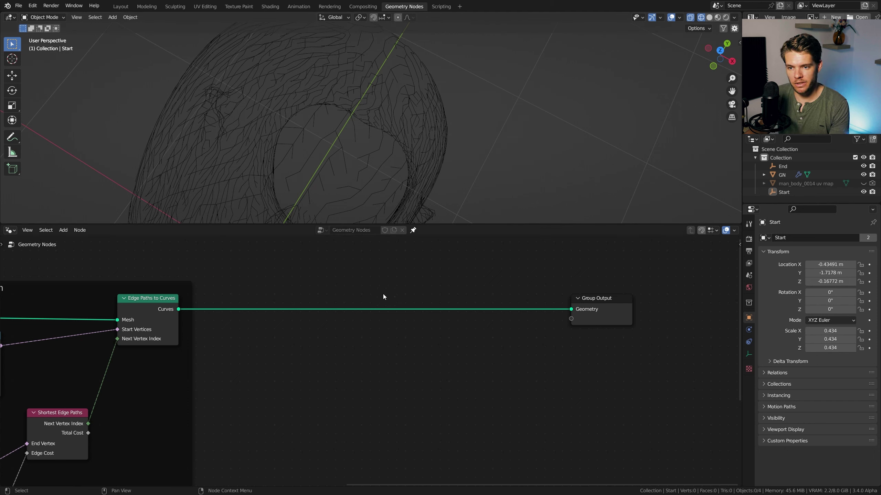
pyautogui.hotkey('shift', 'a')
pyautogui.click(304, 298)
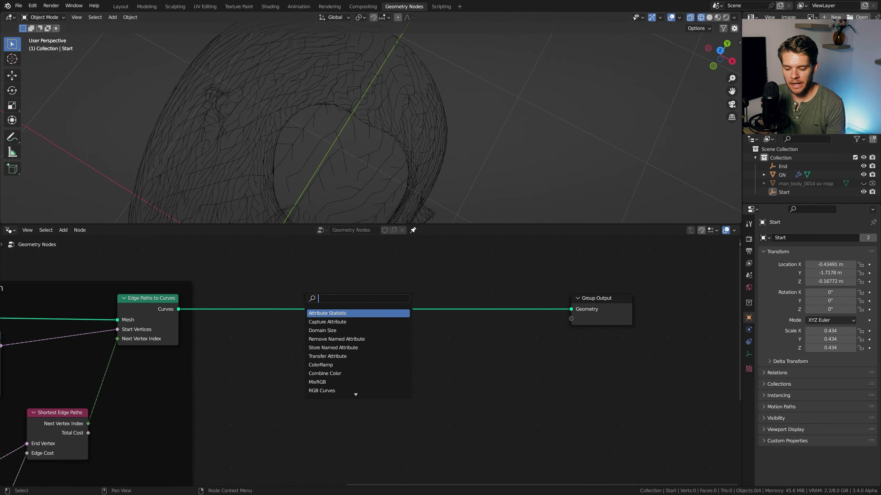
pyautogui.write('set spline')
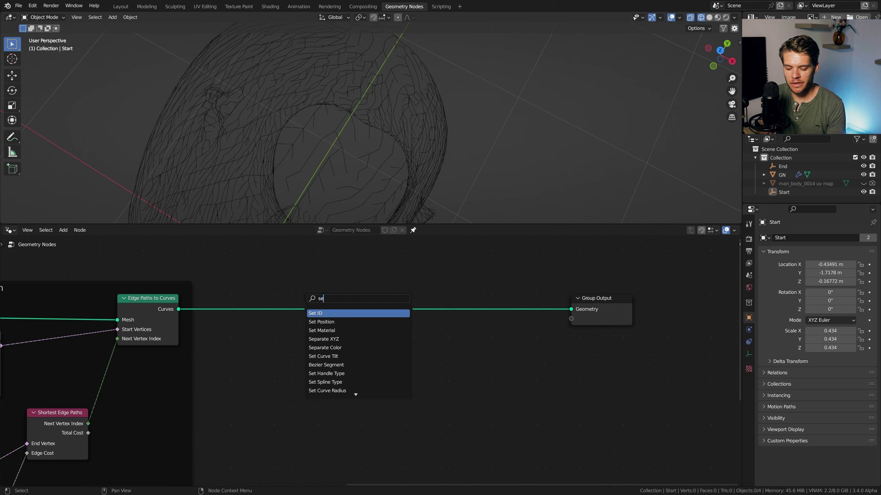
pyautogui.press('Return')
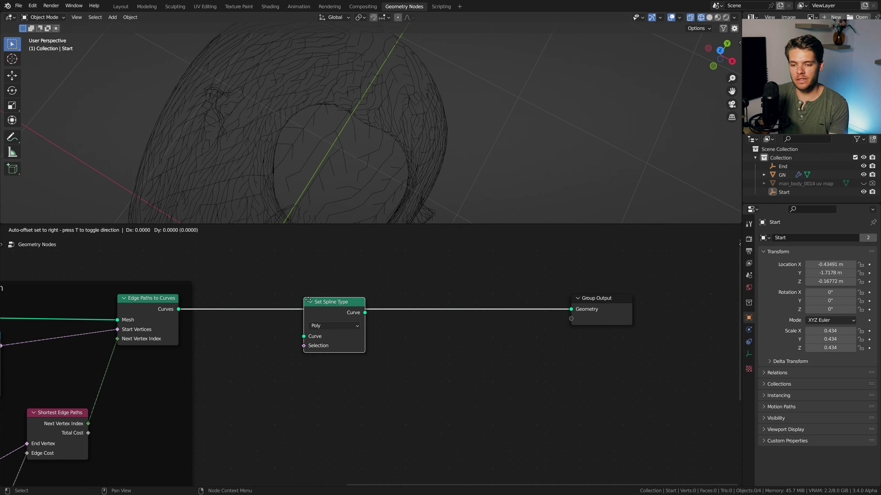
pyautogui.click(261, 297)
pyautogui.click(292, 324)
pyautogui.click(288, 359)
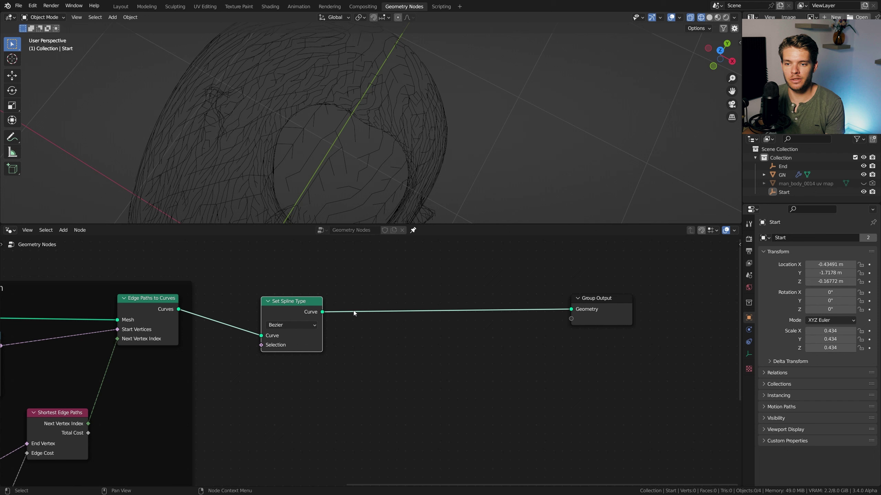
# - Insert a Set Handle Type node set to Auto between Set Spline Type and Group Output
pyautogui.hotkey('shift', 'a')
pyautogui.write('han')
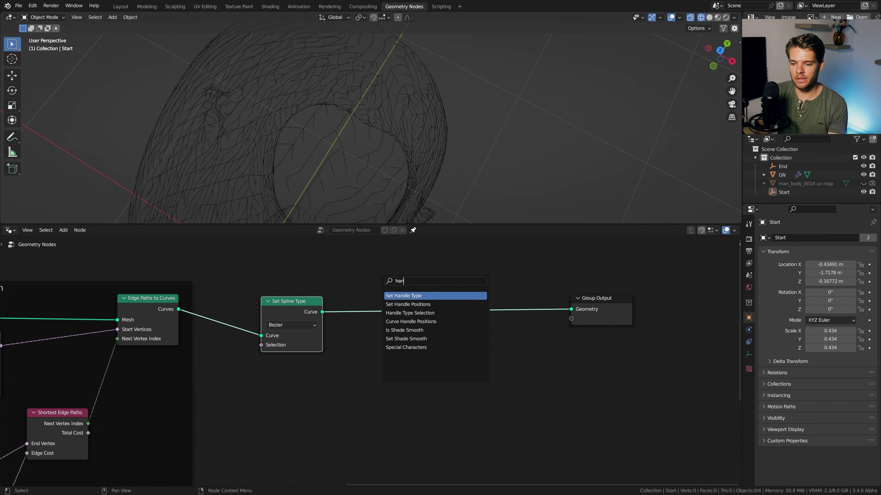
pyautogui.press('Return')
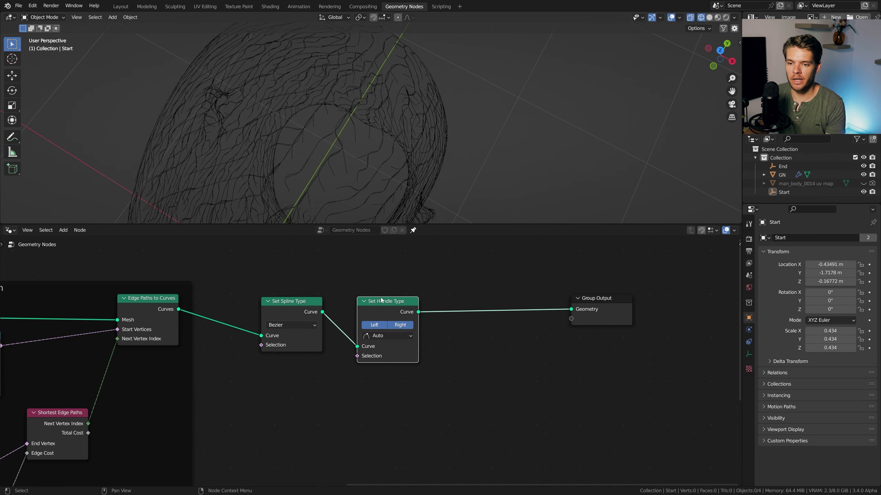
pyautogui.click(360, 304)
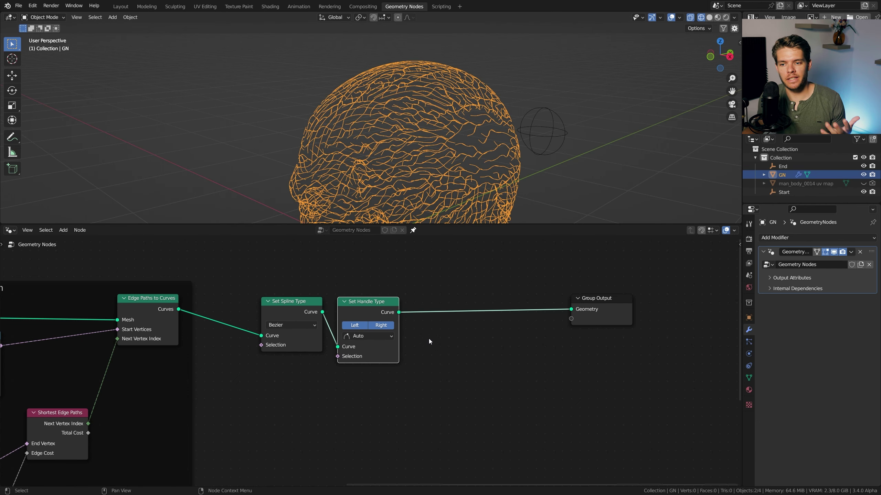
# - Insert a Trim Curve node in Factor mode between Set Handle Type and Group Output and try out its Start value
pyautogui.hotkey('shift', 'a')
pyautogui.click(437, 302)
pyautogui.write('tr')
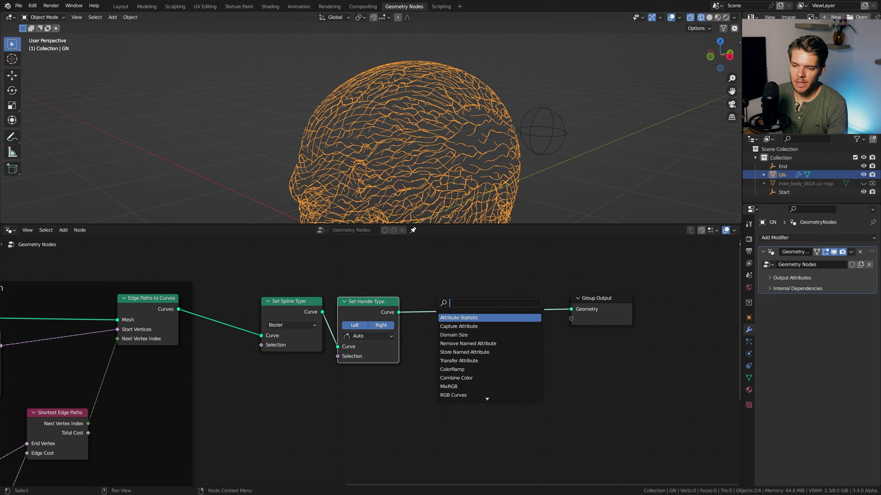
pyautogui.write('im')
pyautogui.press('Return')
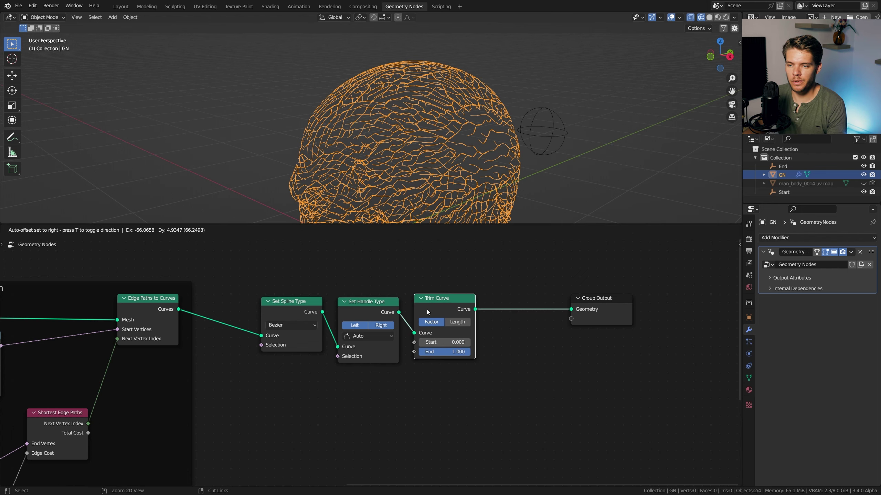
pyautogui.click(426, 310)
pyautogui.scroll(-1, 486, 167)
pyautogui.moveTo(486, 166); pyautogui.dragTo(481, 251, button='middle')
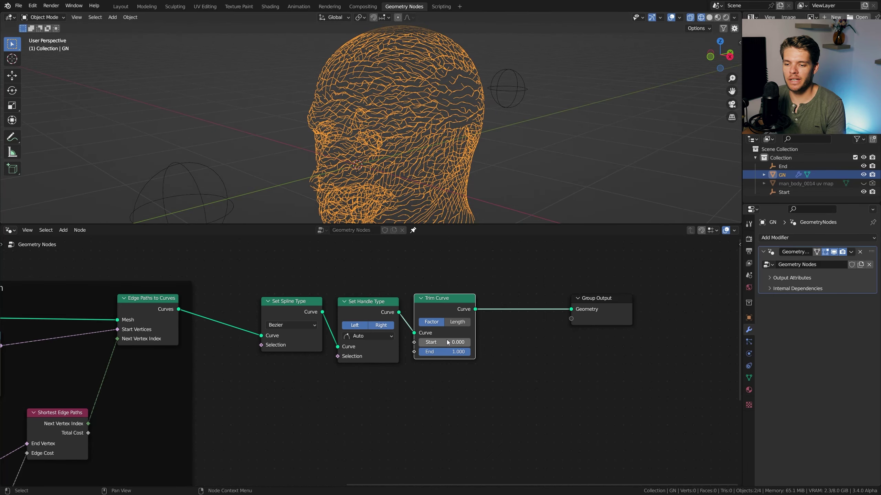
pyautogui.moveTo(447, 342)
pyautogui.mouseDown()
pyautogui.moveTo(420, 342)
pyautogui.moveTo(449, 342)
pyautogui.moveTo(437, 342)
pyautogui.mouseUp()
# - Frame the Set Spline Type, Set Handle Type and Trim Curve nodes together and label the frame "Smoothing and Animation"
pyautogui.moveTo(289, 256); pyautogui.dragTo(521, 371)
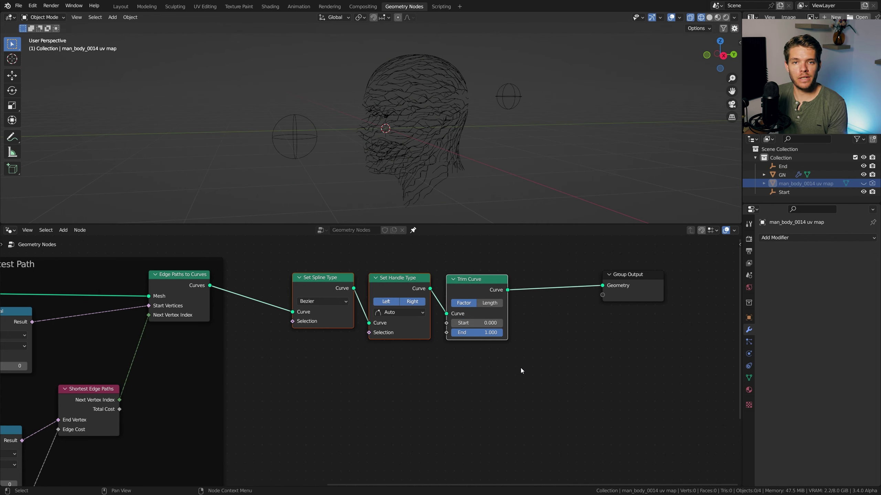
pyautogui.hotkey('ctrl', 'j')
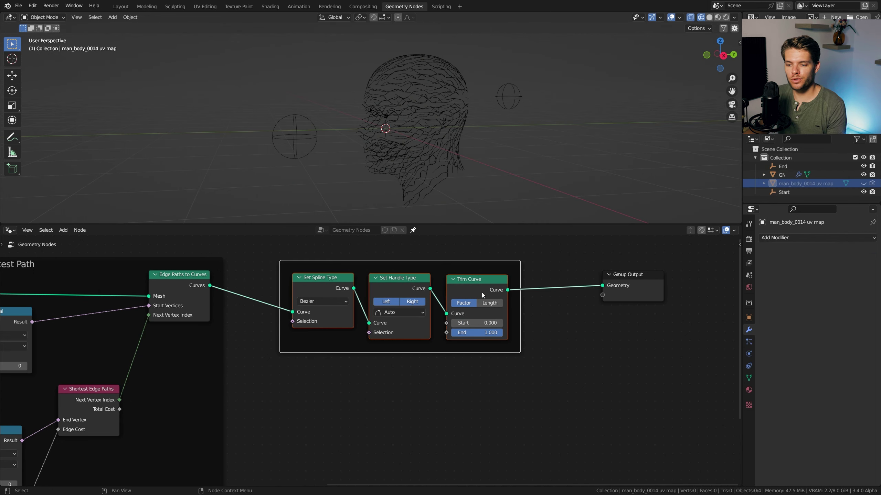
pyautogui.write('n')
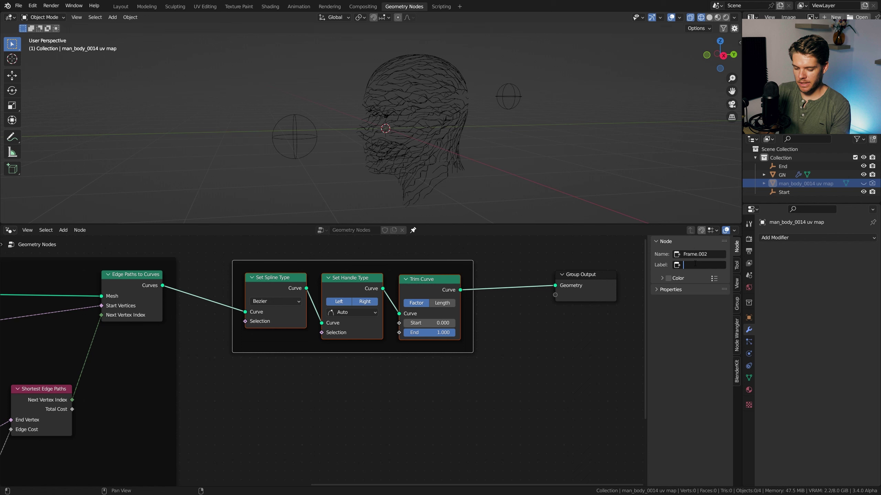
pyautogui.write('Smoothing and Animation')
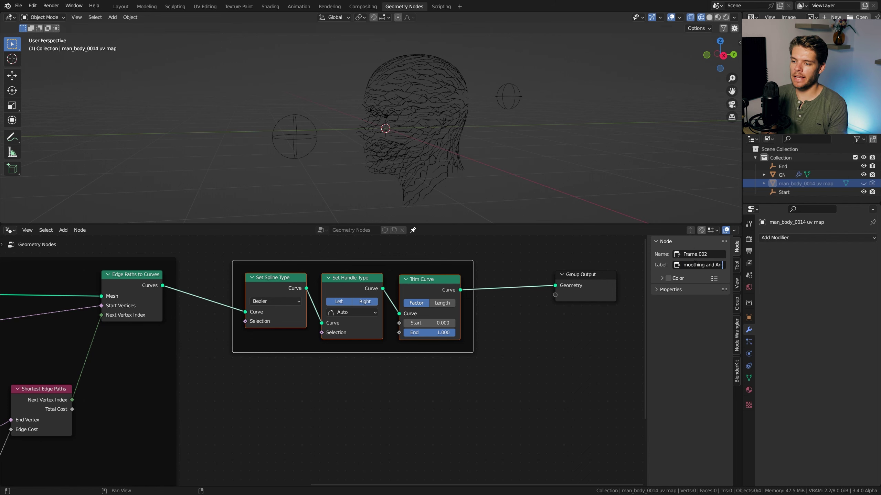
pyautogui.press('Return')
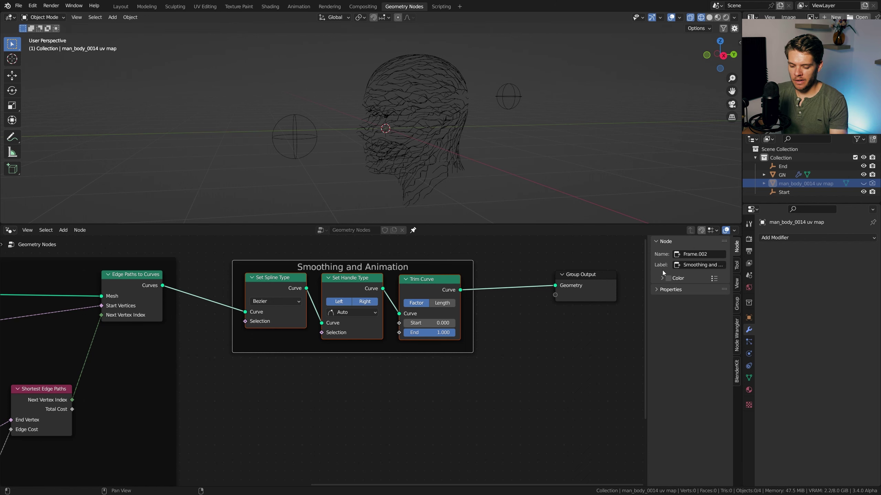
pyautogui.press('n')
pyautogui.click(582, 327)
pyautogui.click(448, 279)
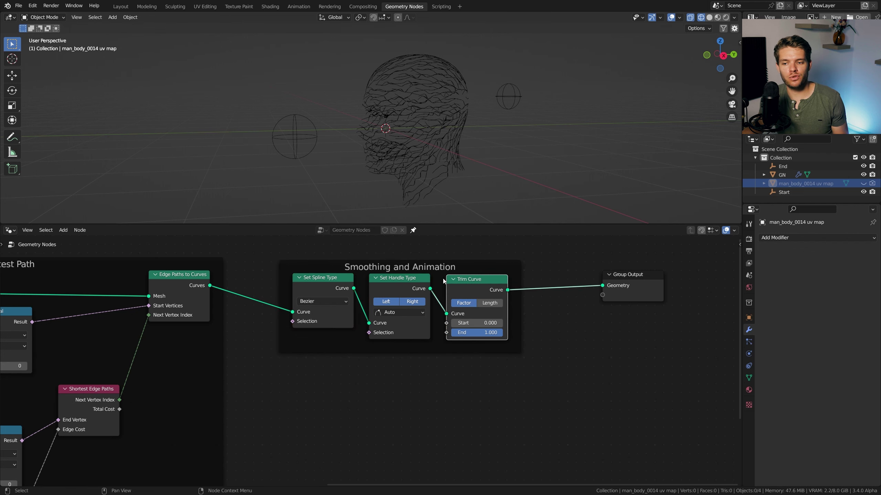
# - Move Group Output further away and insert a Curve to Mesh node between Trim Curve and Group Output
pyautogui.moveTo(628, 275); pyautogui.dragTo(705, 275)
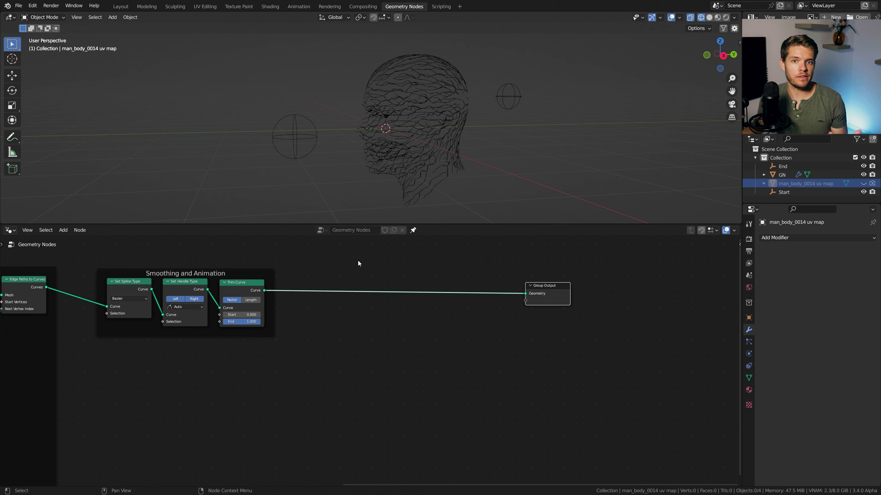
pyautogui.hotkey('shift', 'a')
pyautogui.click(431, 264)
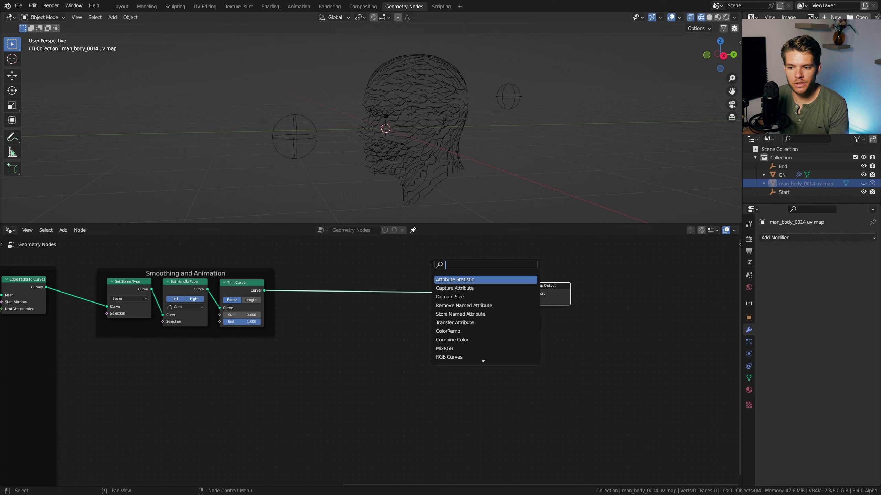
pyautogui.write('curve')
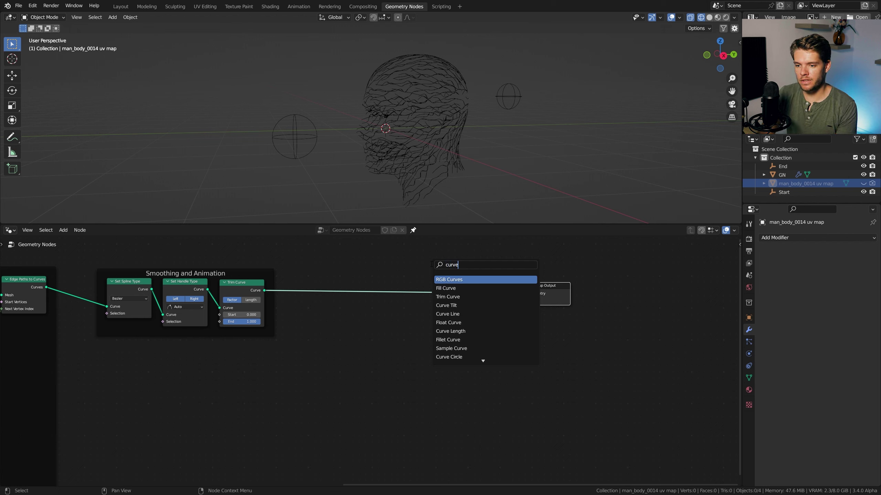
pyautogui.write(' to')
pyautogui.press('Return')
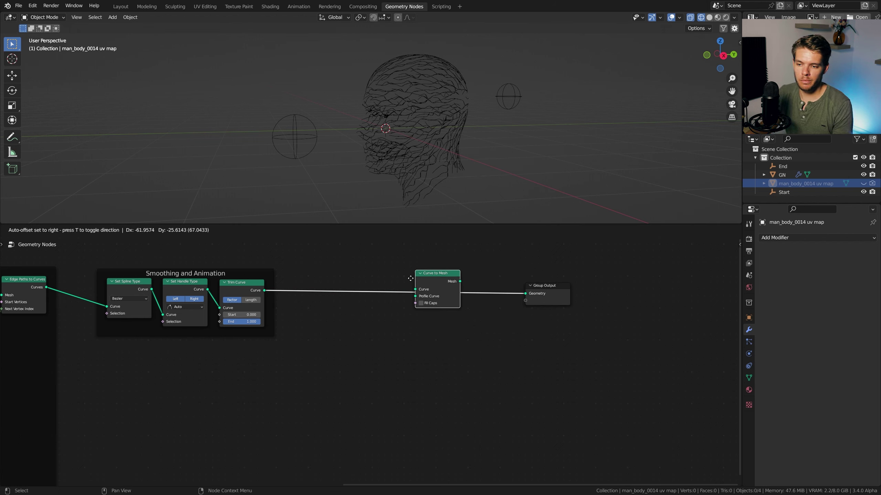
pyautogui.click(403, 288)
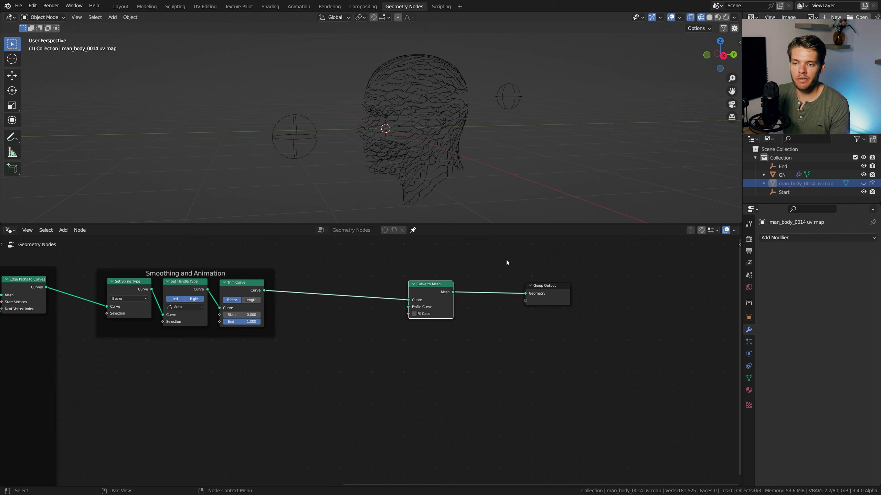
# - Make more room before Group Output and insert a Mesh to Points node after Curve to Mesh
pyautogui.moveTo(539, 291); pyautogui.dragTo(585, 293)
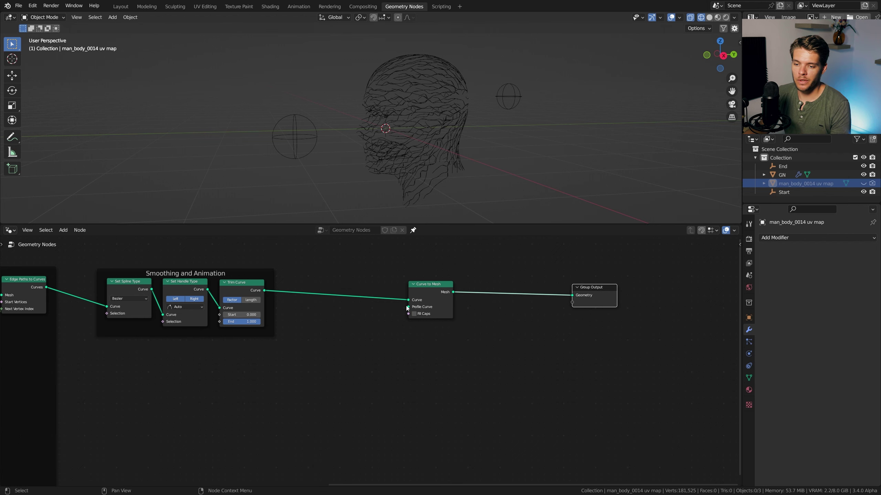
pyautogui.hotkey('shift', 'a')
pyautogui.click(473, 270)
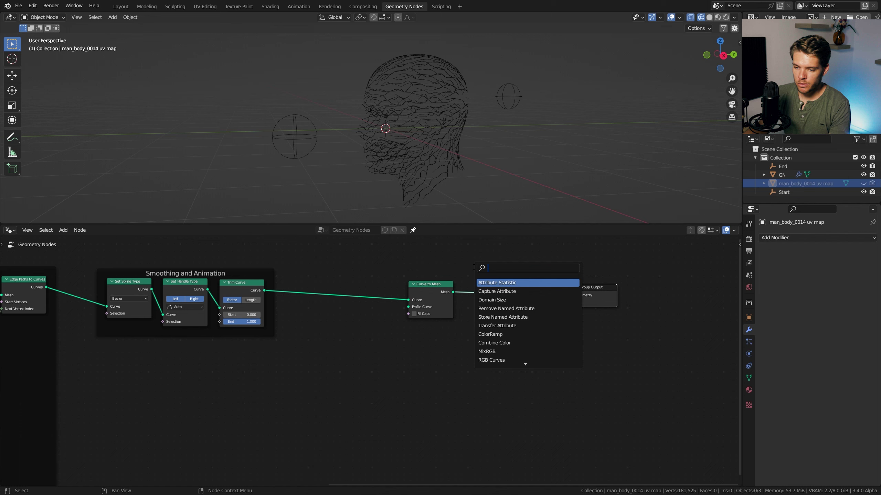
pyautogui.write('mesh to')
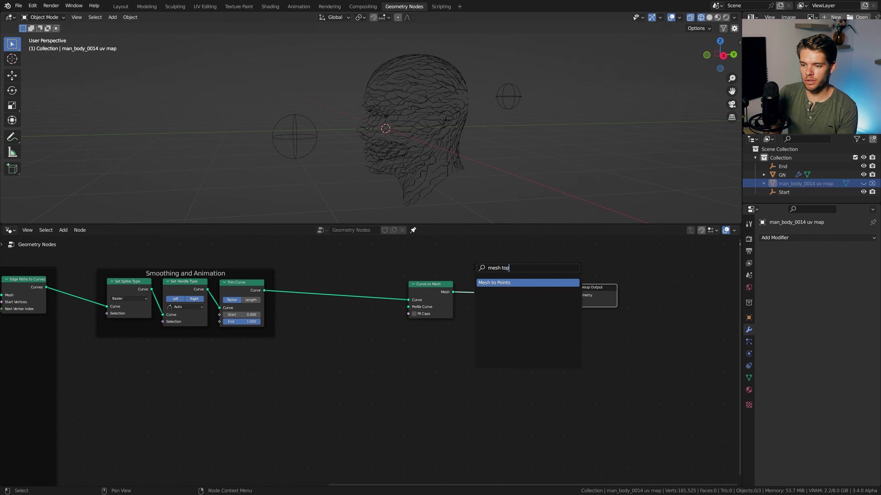
pyautogui.click(494, 291)
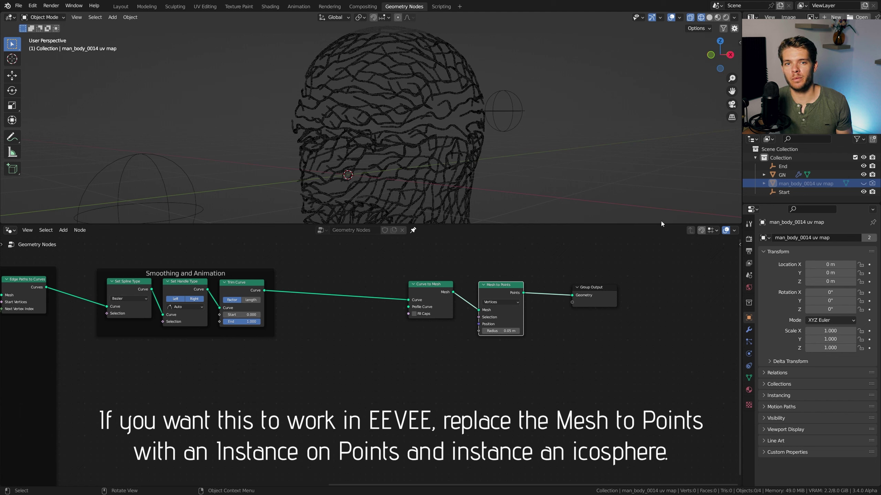
# - Switch the render engine to Cycles and view the head's points in solid shading
pyautogui.click(750, 241)
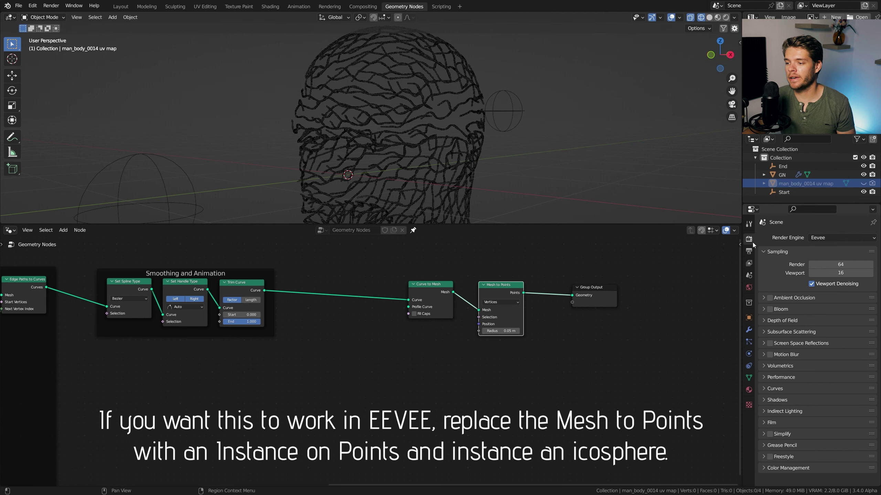
pyautogui.click(836, 238)
pyautogui.click(825, 270)
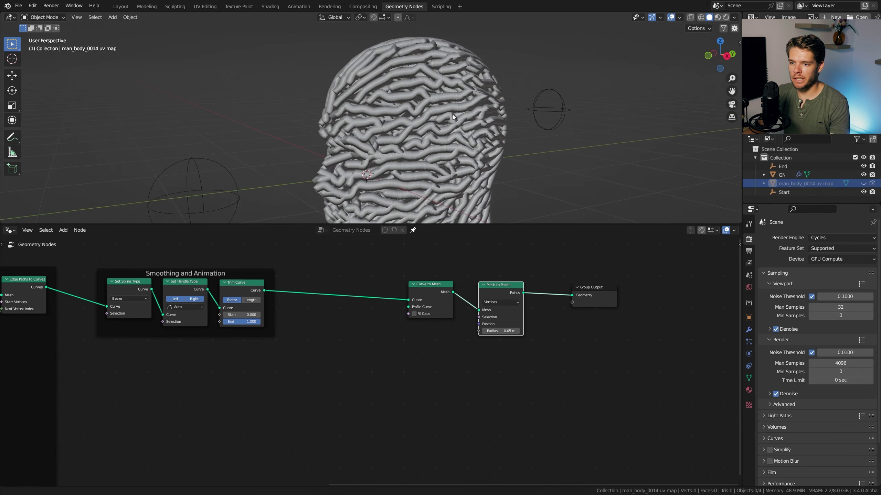
pyautogui.moveTo(453, 115); pyautogui.dragTo(426, 143, button='middle')
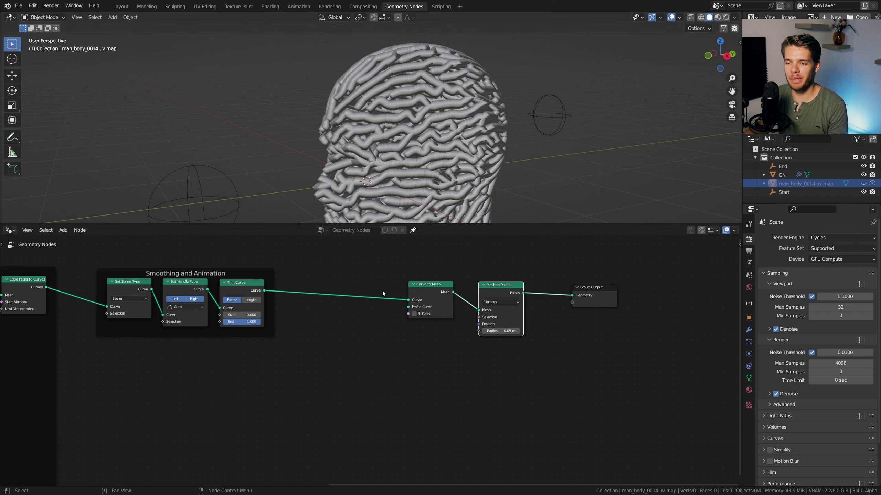
# - Set the Mesh to Points radius to 0.01 m and inspect the thinner strands around the head
pyautogui.click(499, 331)
pyautogui.write('0.01')
pyautogui.press('Return')
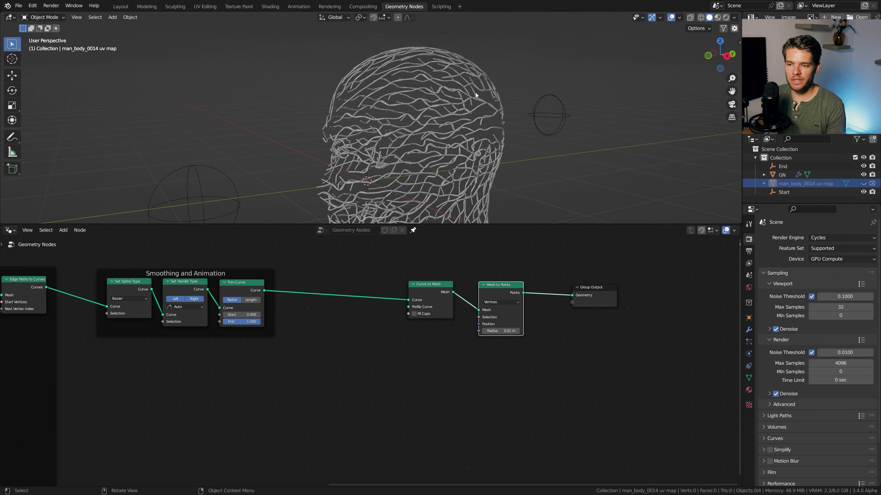
pyautogui.moveTo(538, 148); pyautogui.dragTo(492, 145, button='middle')
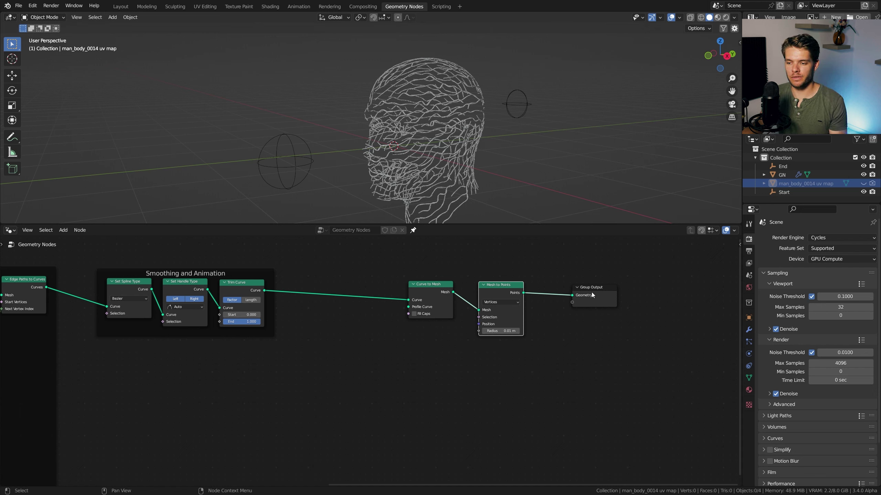
# - Space out the output nodes and add a Map Range node whose Result feeds the Mesh to Points Radius
pyautogui.moveTo(592, 295); pyautogui.dragTo(635, 289)
pyautogui.moveTo(499, 324); pyautogui.dragTo(489, 325)
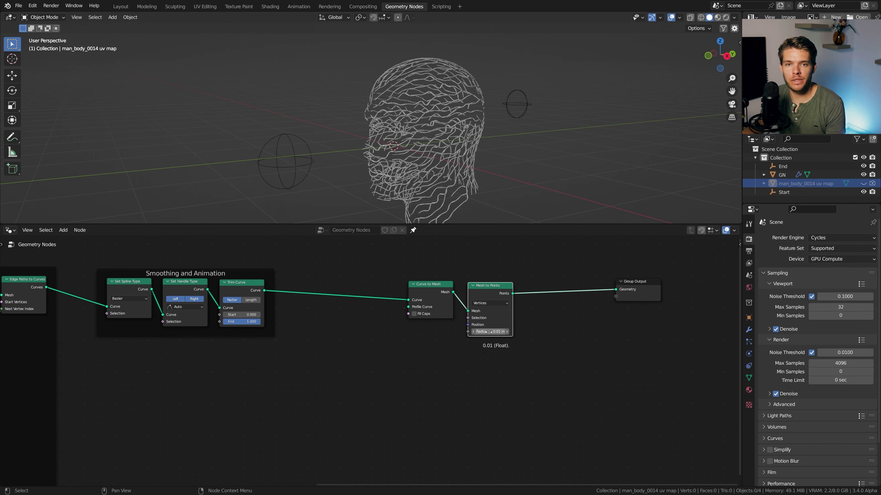
pyautogui.moveTo(511, 174); pyautogui.dragTo(496, 133, button='middle')
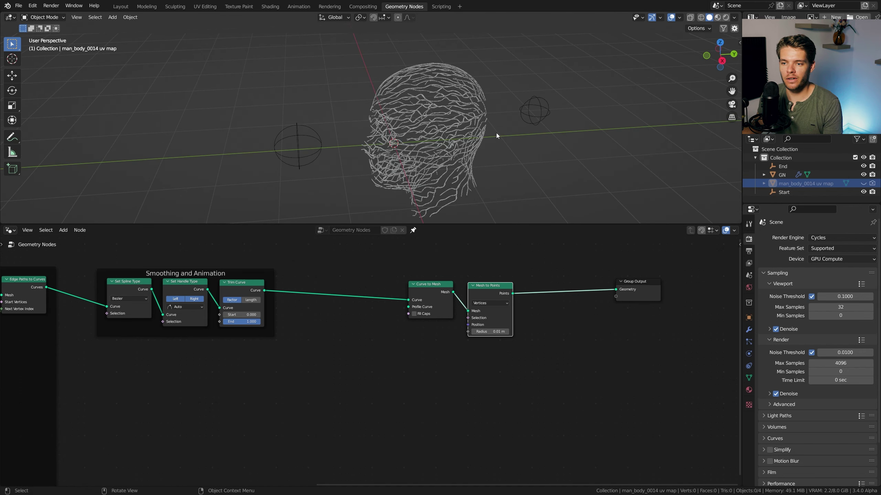
pyautogui.hotkey('shift', 'a')
pyautogui.click(448, 282)
pyautogui.write('map rang')
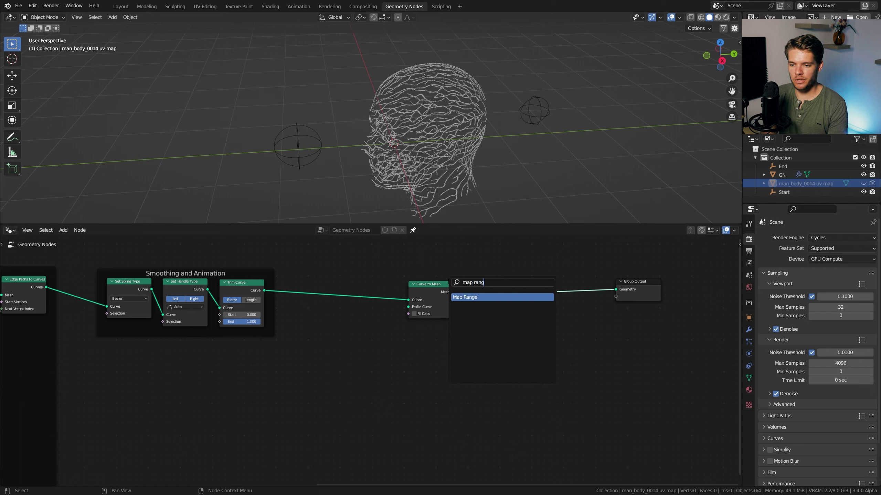
pyautogui.press('Return')
pyautogui.moveTo(469, 333); pyautogui.dragTo(468, 332)
# - Set the Map Range node's To Max to 0.01
pyautogui.click(442, 400)
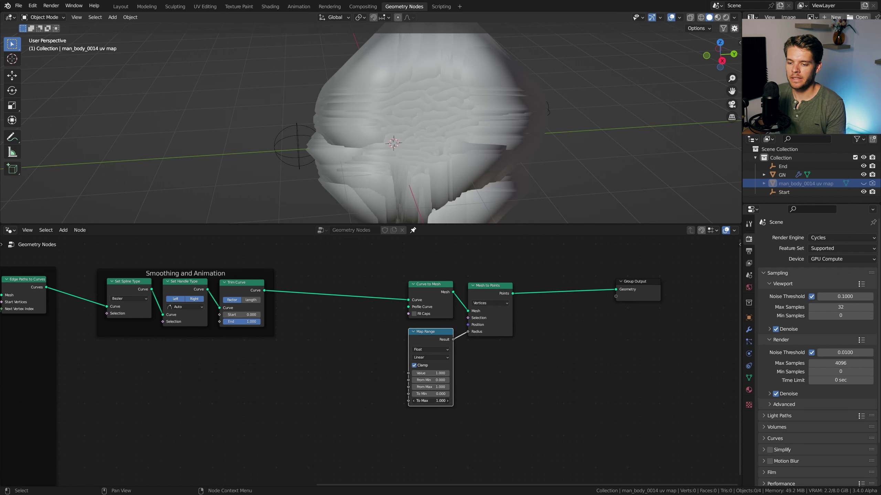
pyautogui.press('BackSpace')
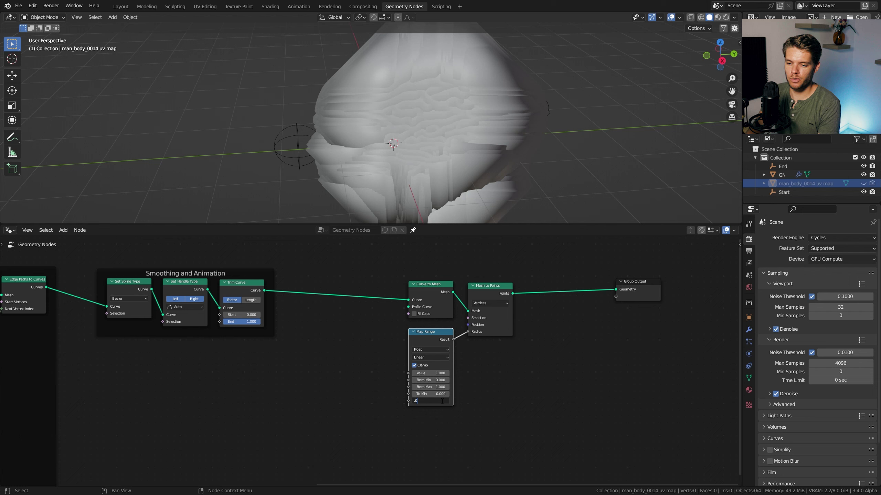
pyautogui.press('Return')
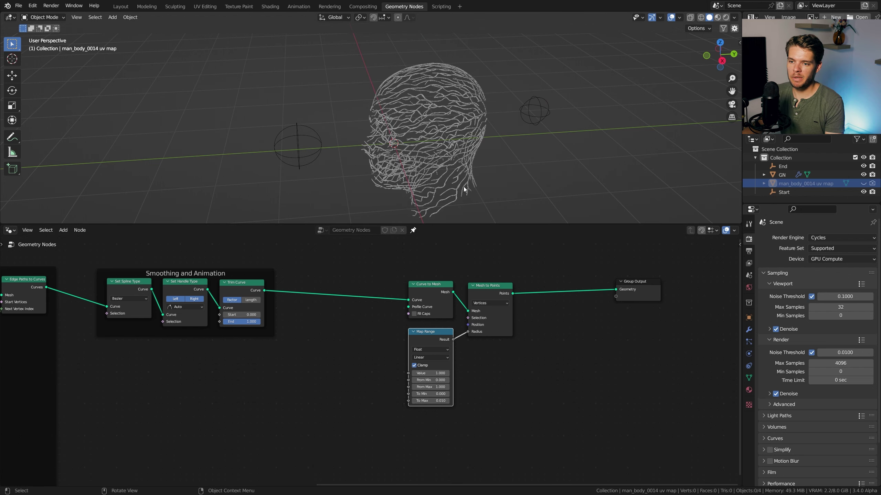
pyautogui.scroll(3, 438, 401)
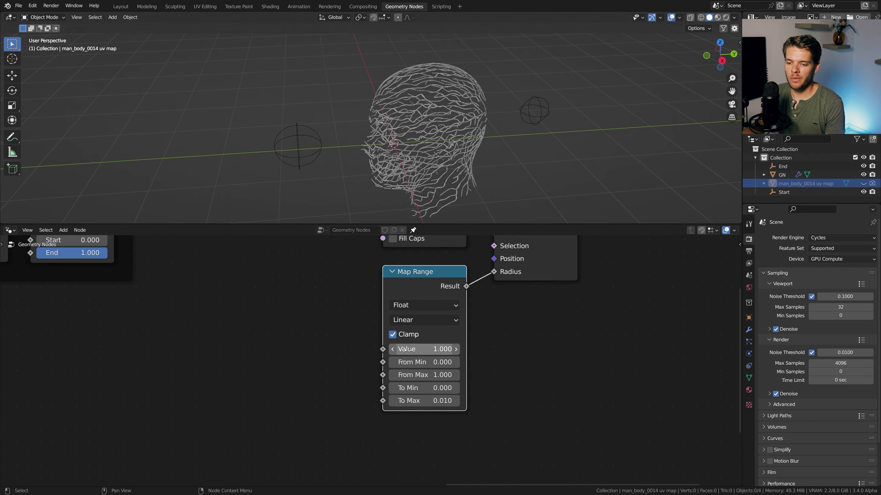
pyautogui.scroll(-1, 301, 300)
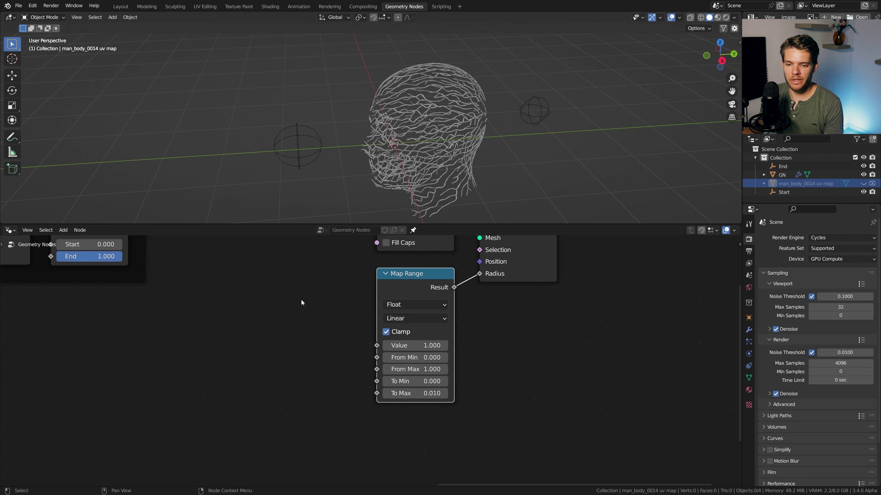
pyautogui.hotkey('shift', 'a')
pyautogui.click(292, 292)
pyautogui.write('spline')
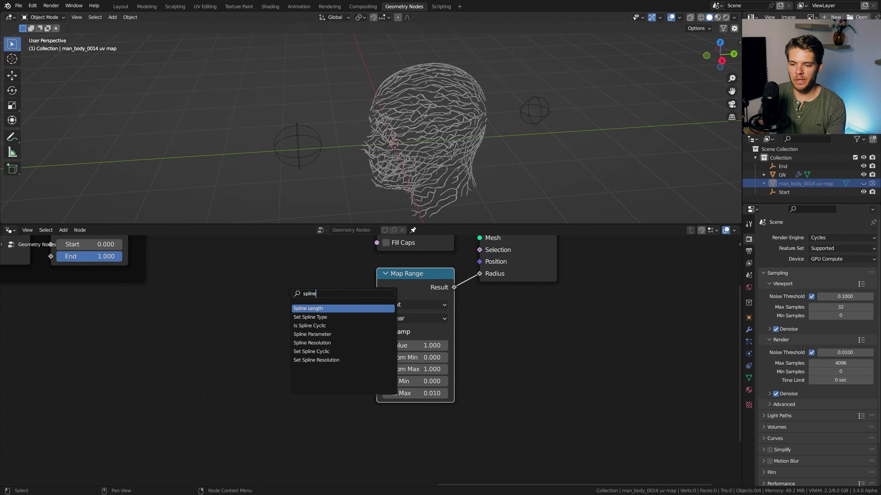
pyautogui.press('Escape')
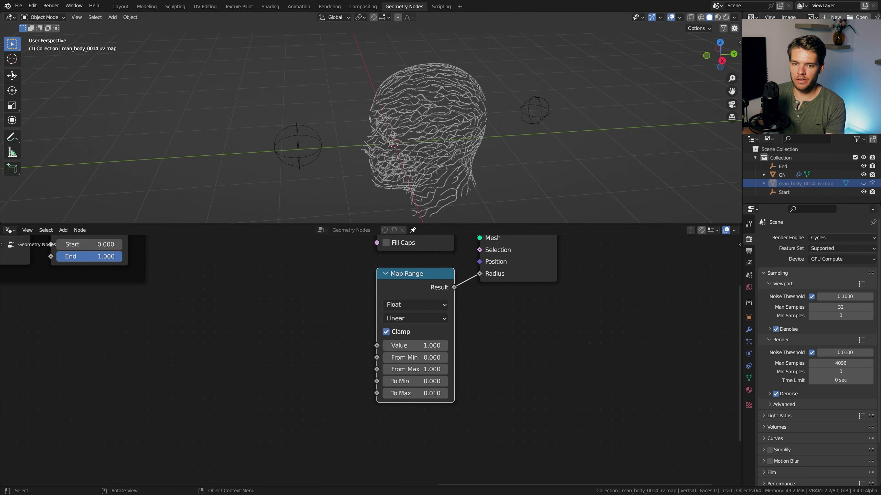
pyautogui.click(12, 135)
pyautogui.moveTo(134, 140); pyautogui.dragTo(358, 130)
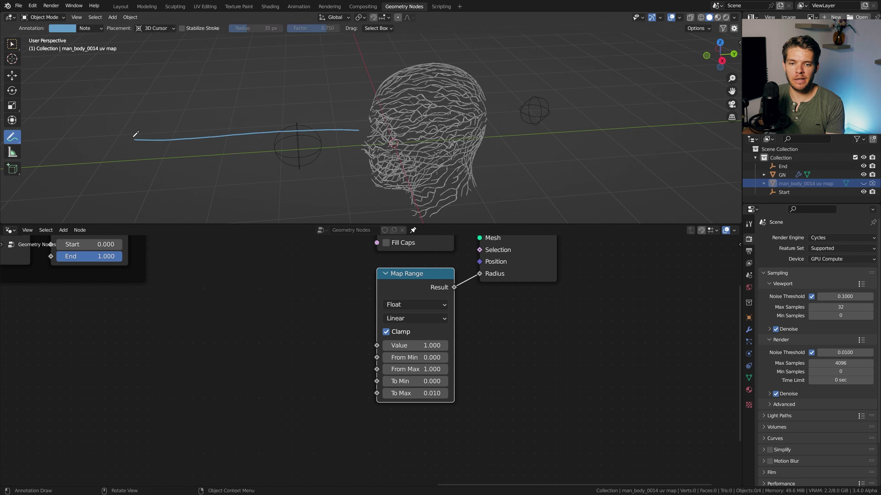
pyautogui.moveTo(135, 140); pyautogui.dragTo(137, 145)
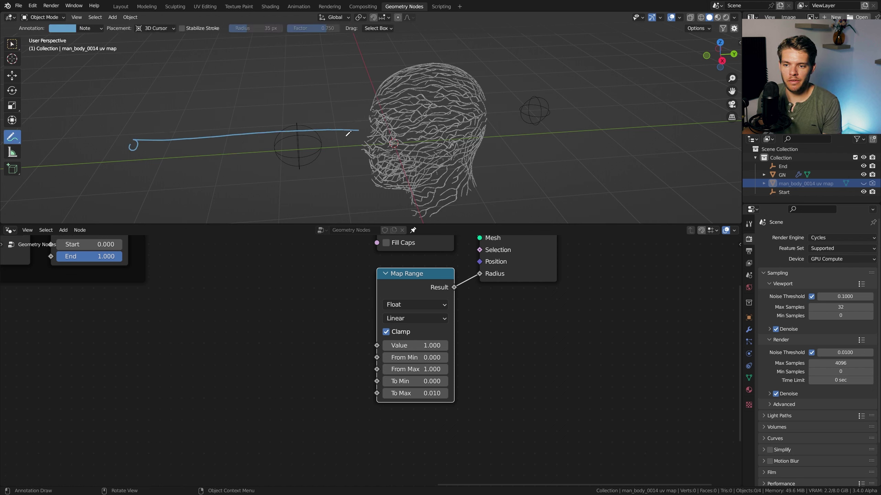
pyautogui.moveTo(229, 143); pyautogui.dragTo(220, 149)
pyautogui.moveTo(341, 133); pyautogui.dragTo(348, 143)
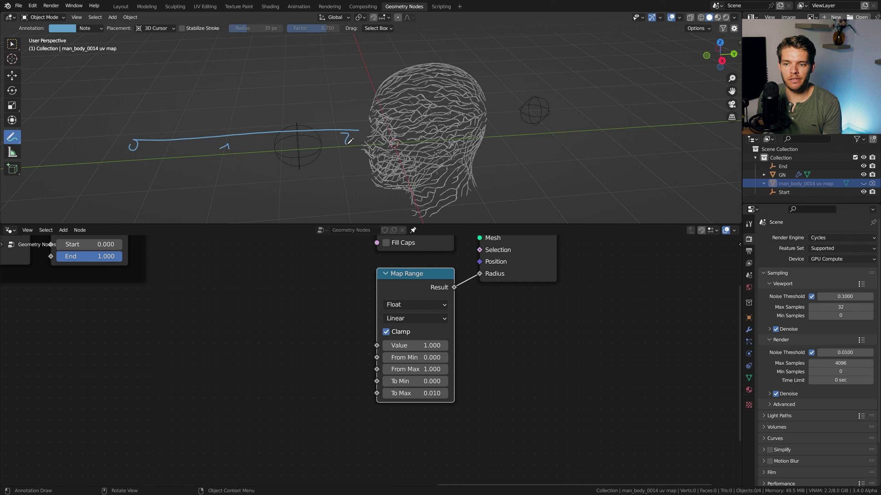
pyautogui.hotkey('ctrl', 'z')
pyautogui.hotkey('ctrl', 'z')
pyautogui.hotkey('ctrl', 'z')
pyautogui.hotkey('ctrl', 'z')
# - Add a Spline Parameter node, connect its Factor to the Map Range Value, and return to the Select Box tool
pyautogui.hotkey('shift', 'a')
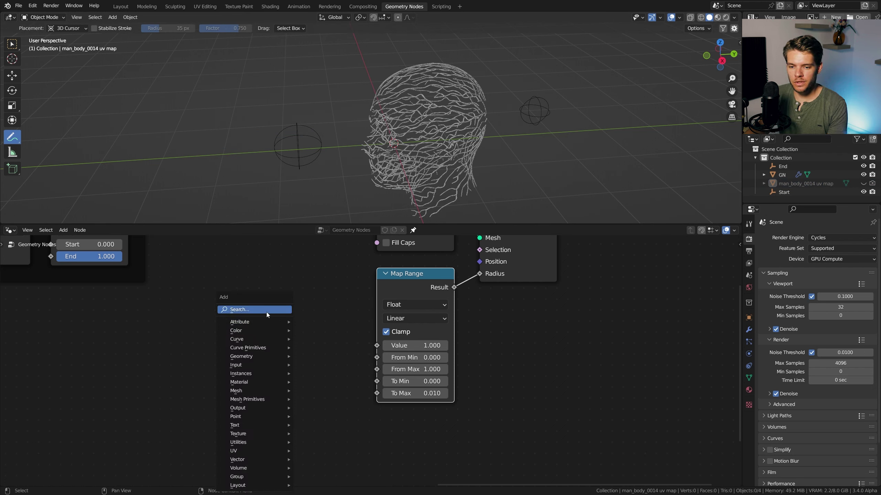
pyautogui.click(267, 313)
pyautogui.write('spline')
pyautogui.press('Return')
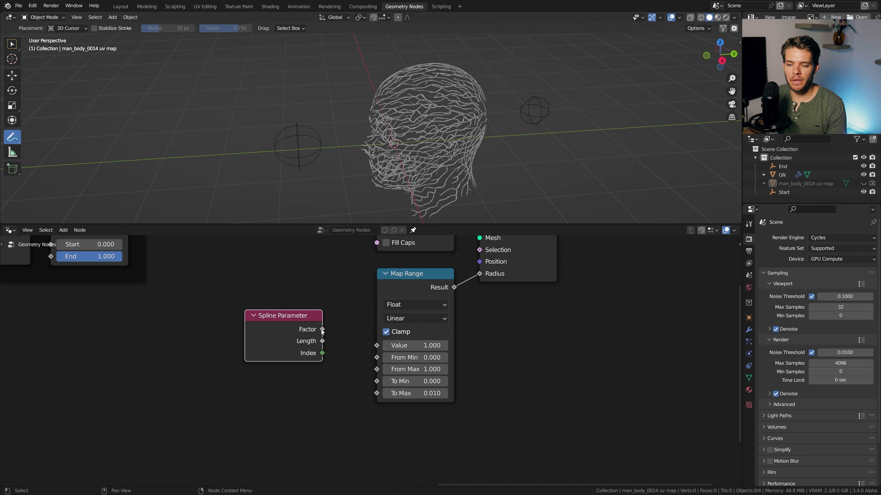
pyautogui.moveTo(322, 329); pyautogui.dragTo(377, 345)
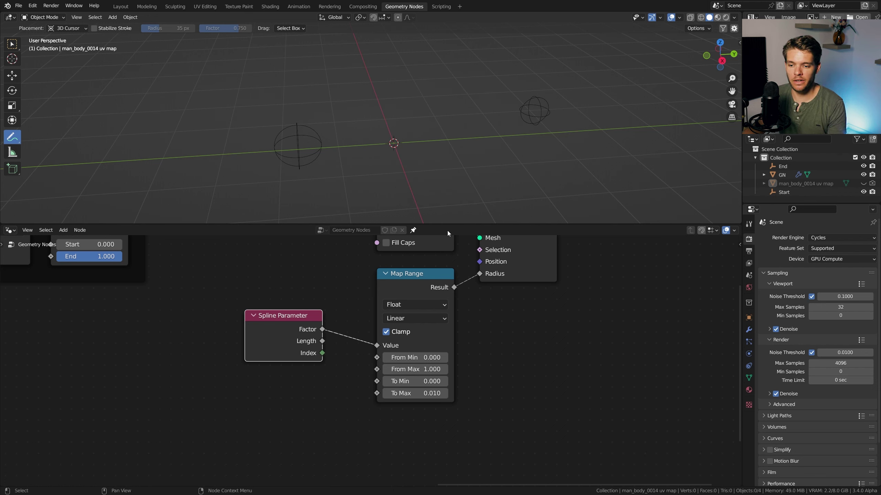
pyautogui.click(12, 44)
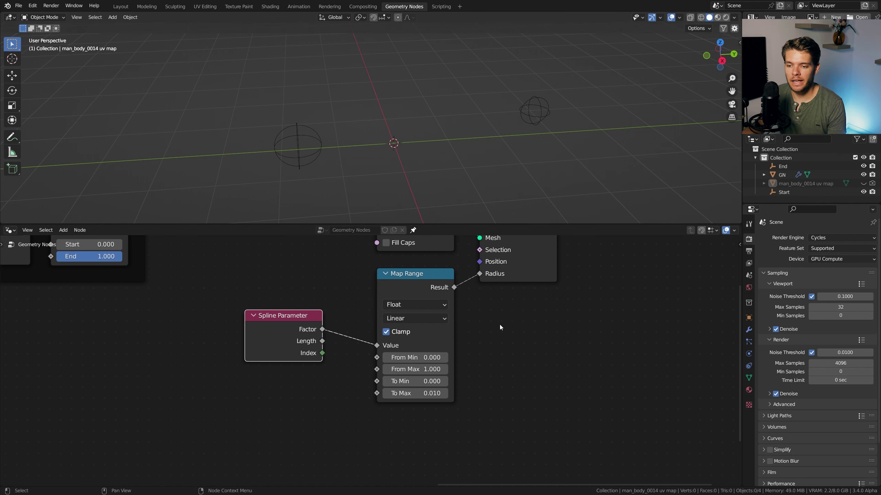
# - Detach the Spline Parameter from the Map Range, place it below Trim Curve, and inspect the geometry leaving Trim Curve
pyautogui.moveTo(460, 303); pyautogui.dragTo(466, 373, button='middle')
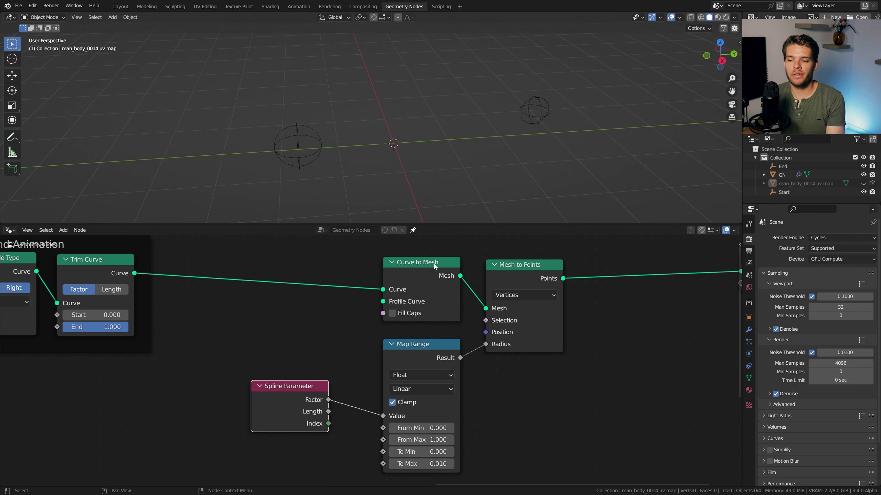
pyautogui.moveTo(435, 266); pyautogui.dragTo(384, 267)
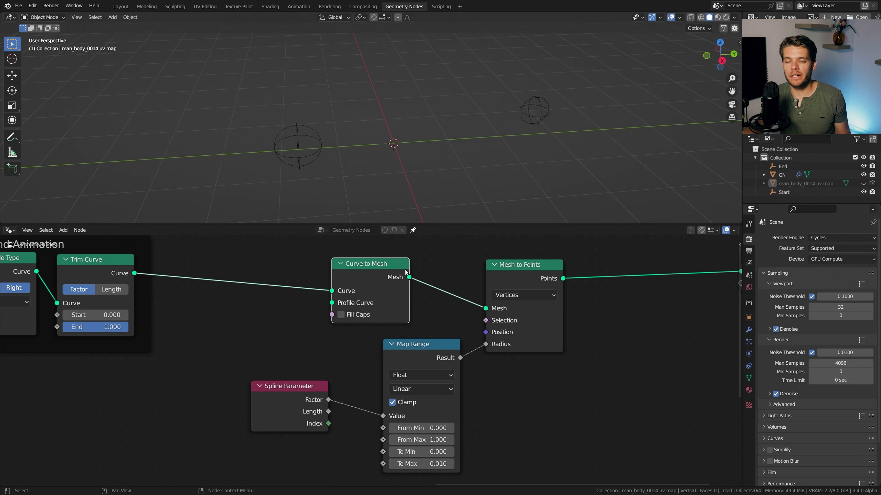
pyautogui.moveTo(401, 275)
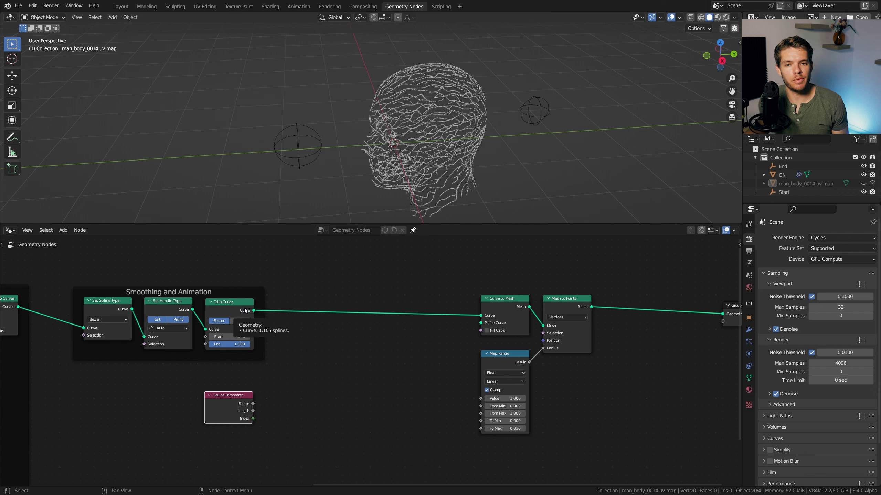
pyautogui.moveTo(254, 313)
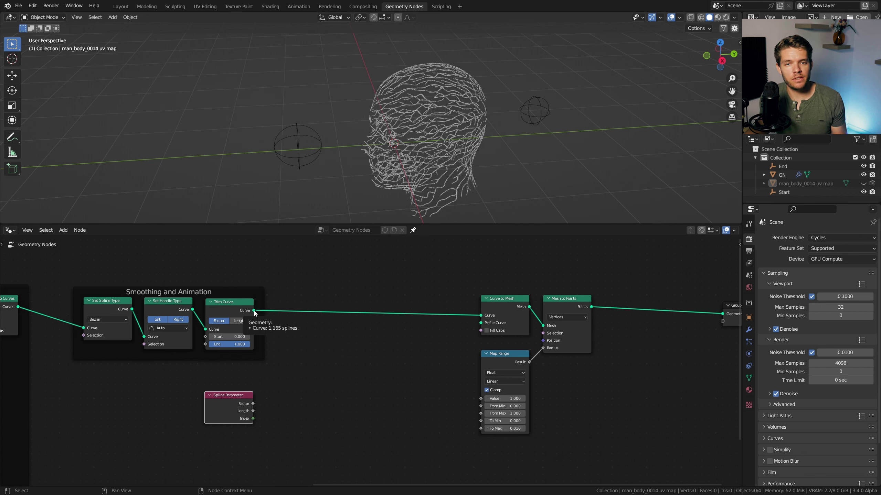
pyautogui.moveTo(229, 336); pyautogui.dragTo(243, 337)
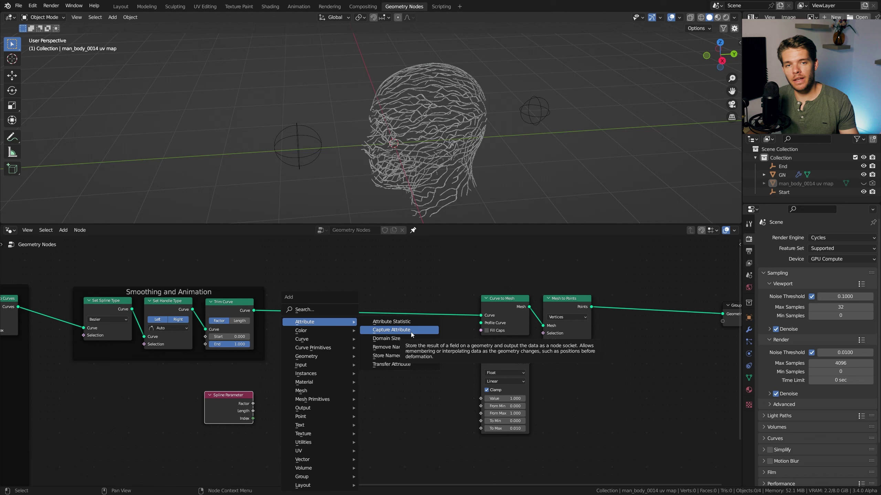
# - Insert a Capture Attribute node between Trim Curve and Curve to Mesh, feeding its Value from the Spline Parameter Factor
pyautogui.click(410, 332)
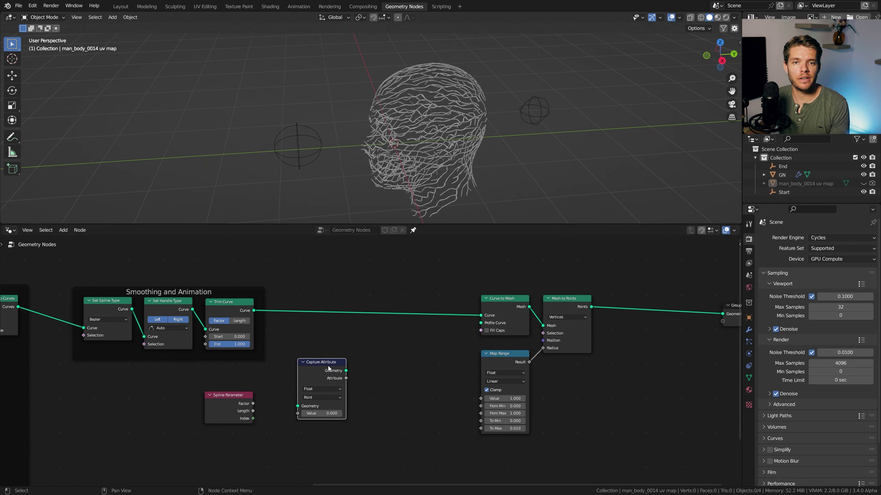
pyautogui.click(367, 302)
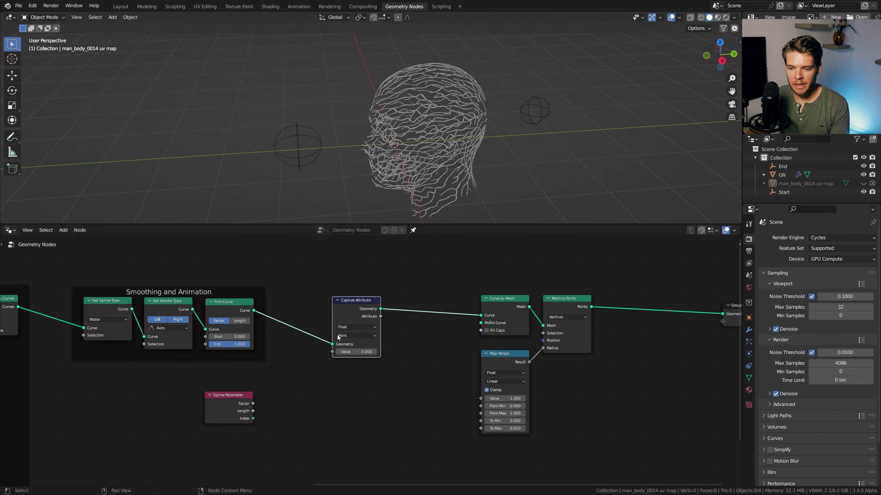
pyautogui.click(248, 404)
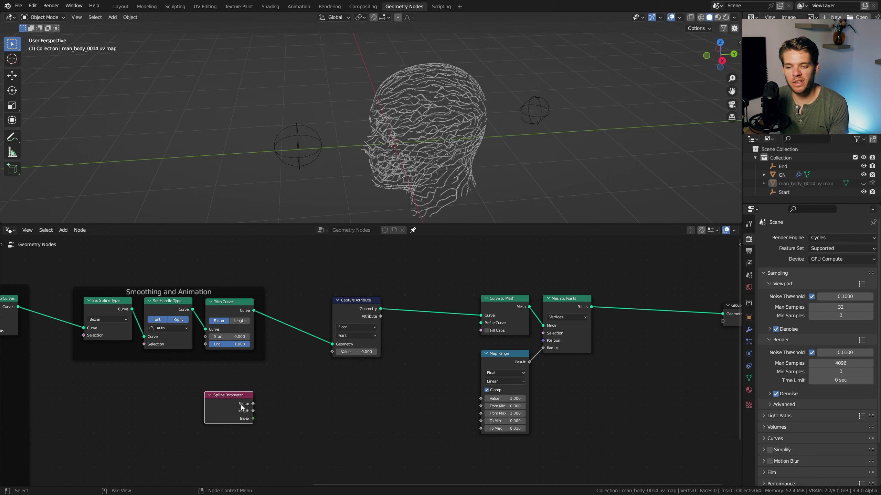
pyautogui.moveTo(253, 404); pyautogui.dragTo(335, 352)
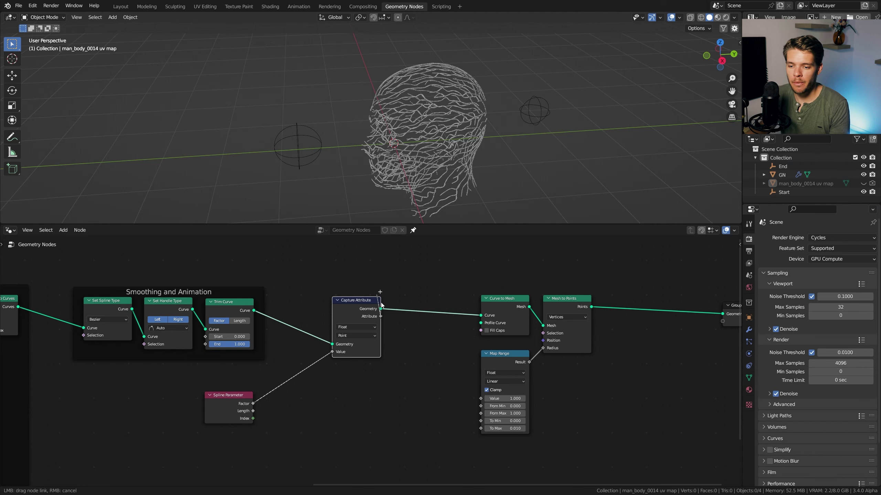
# - Connect the captured Attribute to the Map Range Value and inspect the point sizes along the strands
pyautogui.moveTo(381, 317); pyautogui.dragTo(483, 399)
pyautogui.scroll(3, 443, 150)
pyautogui.moveTo(443, 149); pyautogui.dragTo(516, 80, button='middle')
pyautogui.scroll(2, 429, 142)
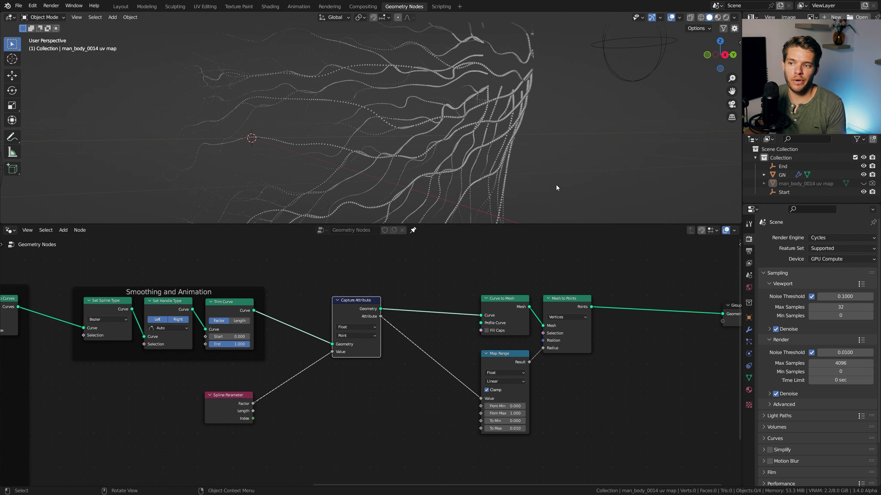
pyautogui.moveTo(556, 184); pyautogui.dragTo(526, 111, button='middle')
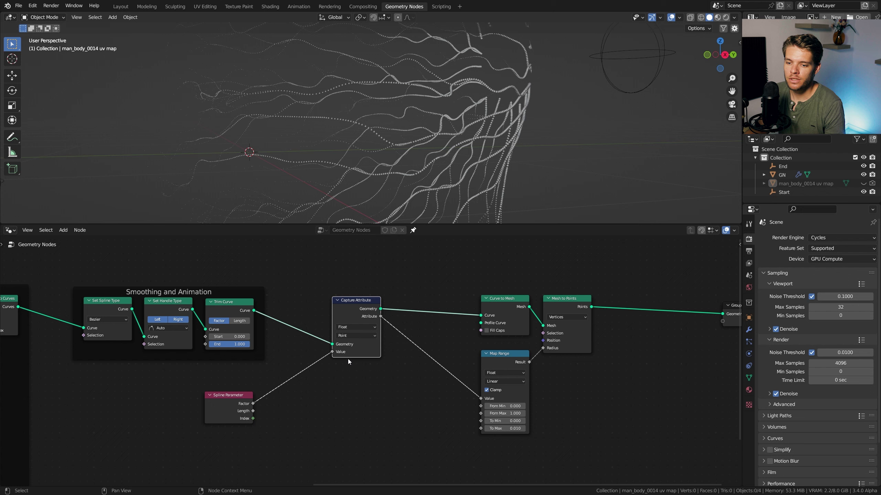
pyautogui.moveTo(305, 213); pyautogui.dragTo(404, 130, button='middle')
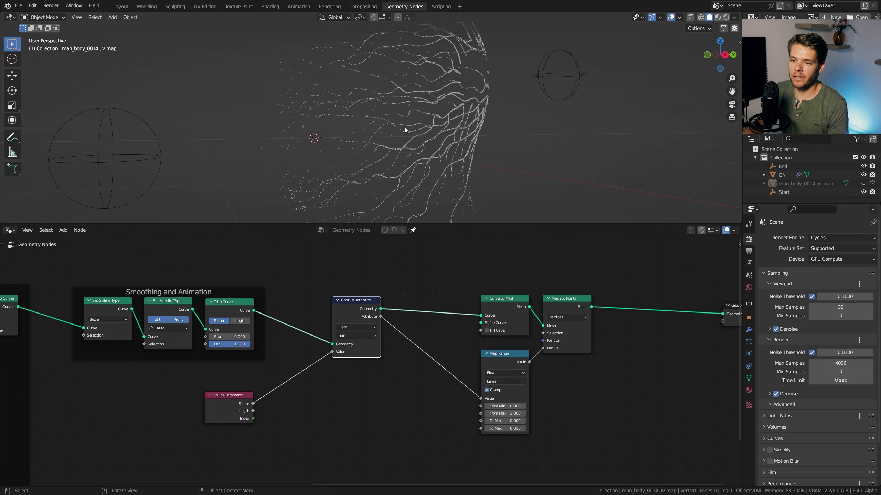
# - Split a strip off the bottom of the 3D viewport, turn it into a Timeline, and enlarge it slightly
pyautogui.moveTo(740, 224); pyautogui.dragTo(730, 187)
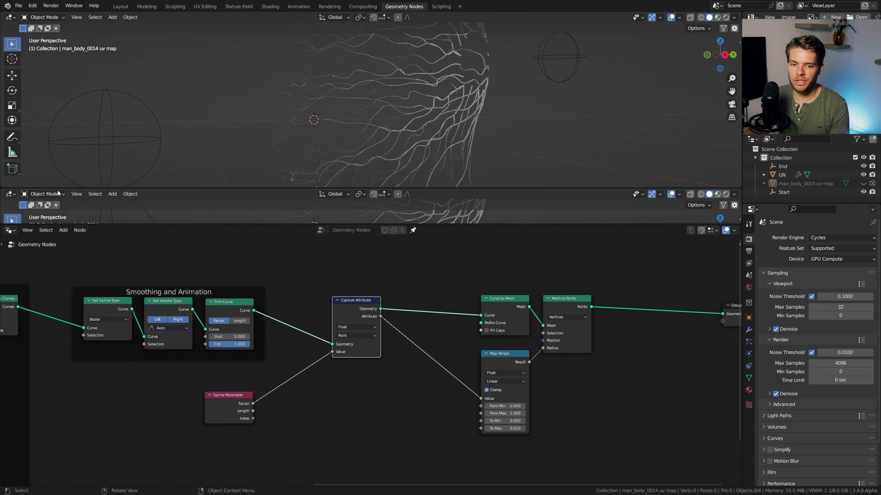
pyautogui.click(6, 196)
pyautogui.click(129, 237)
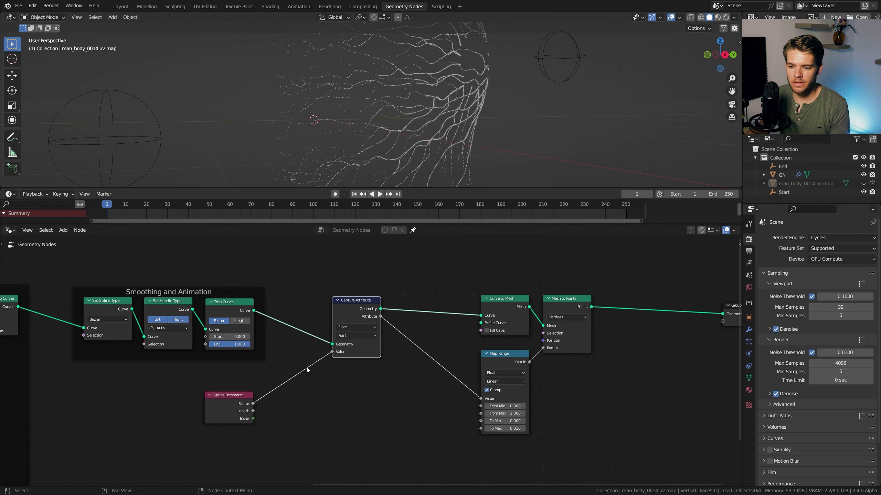
pyautogui.moveTo(277, 189); pyautogui.dragTo(277, 179)
# - Keyframe the Trim Curve's Start from 1.000 at frame 1 to 0.000 at frame 90
pyautogui.moveTo(228, 336); pyautogui.dragTo(270, 337)
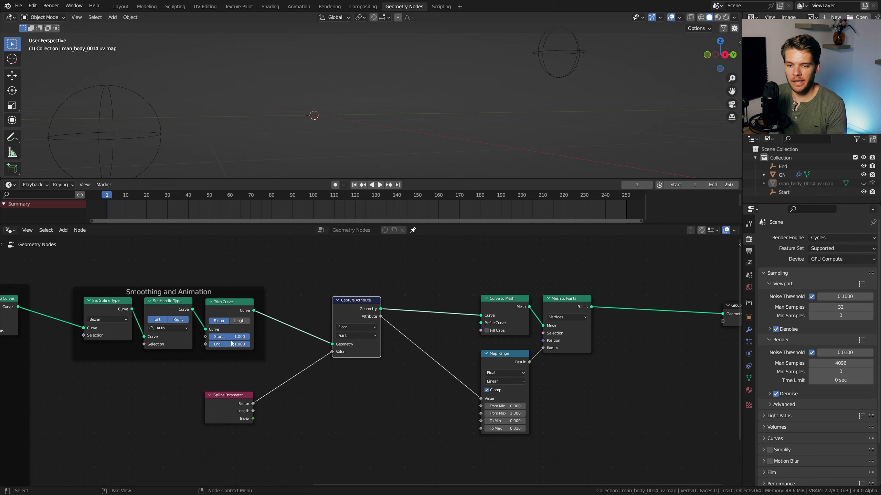
pyautogui.click(204, 205)
pyautogui.press('space')
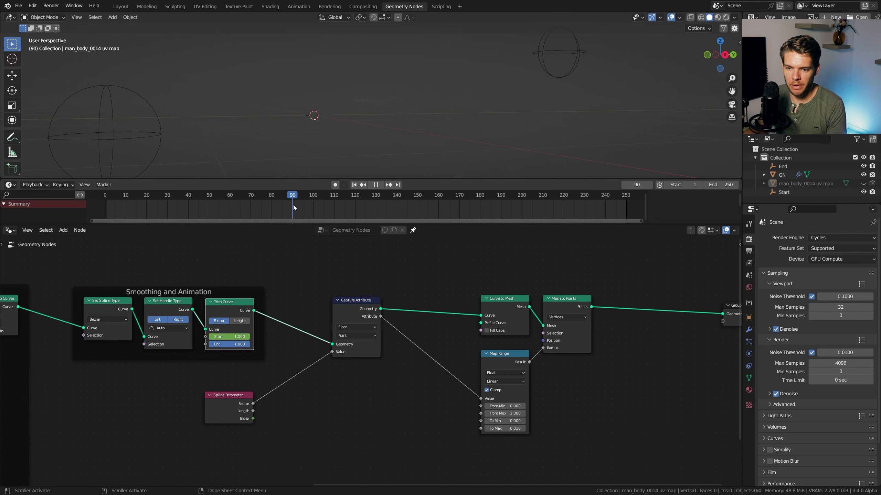
pyautogui.press('space')
pyautogui.moveTo(243, 337); pyautogui.dragTo(209, 337)
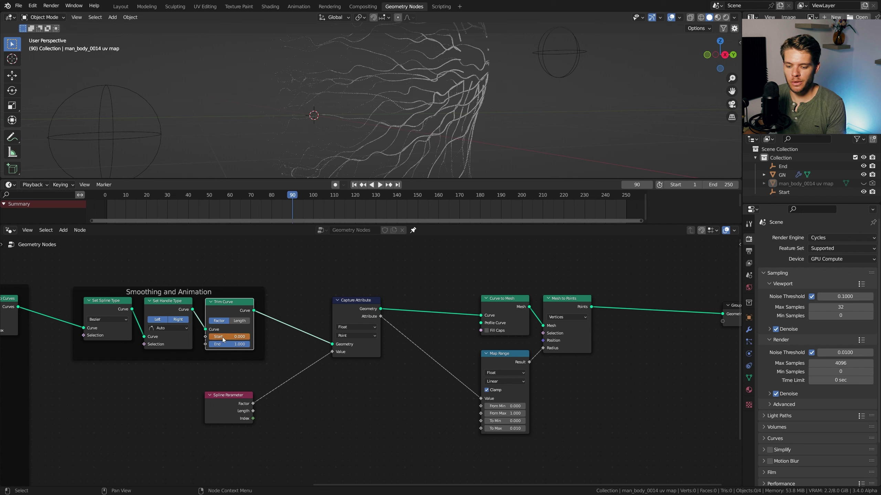
pyautogui.press('i')
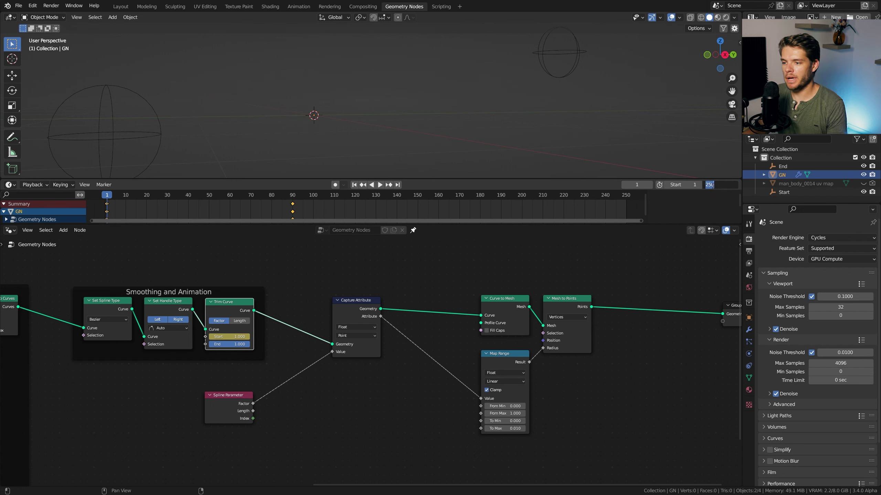
# - Set the animation's end frame to 90 and play back the growing strands in the viewport
pyautogui.write('90')
pyautogui.press('Return')
pyautogui.press('space')
pyautogui.moveTo(411, 70); pyautogui.dragTo(369, 119, button='middle')
pyautogui.scroll(-2, 369, 118)
pyautogui.click(376, 122)
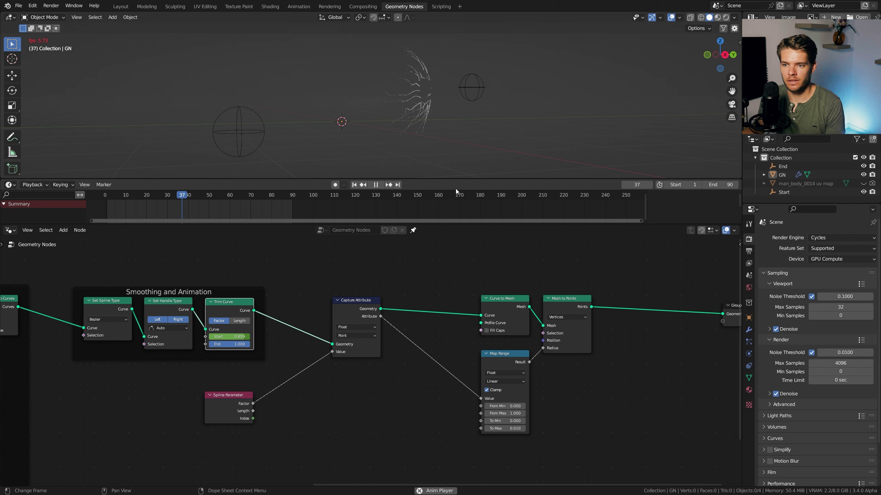
pyautogui.press('space')
# - Make room before Mesh to Points and insert a Float Curve node between the Map Range Result and the Radius
pyautogui.moveTo(561, 303); pyautogui.dragTo(631, 303)
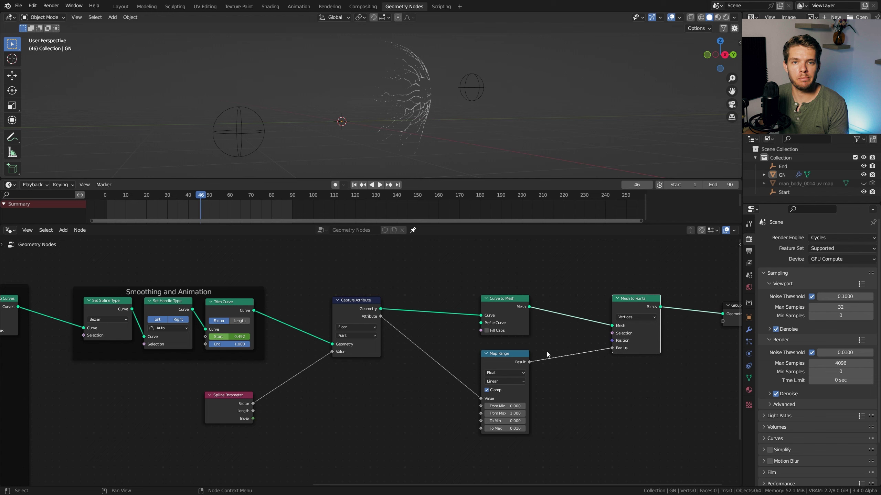
pyautogui.scroll(5, 547, 352)
pyautogui.moveTo(564, 337); pyautogui.dragTo(419, 343, button='middle')
pyautogui.hotkey('shift', 'a')
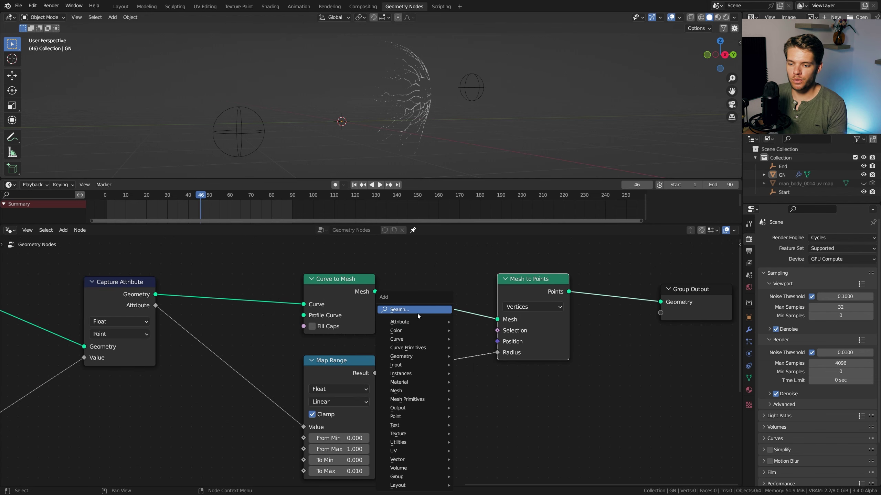
pyautogui.write('float')
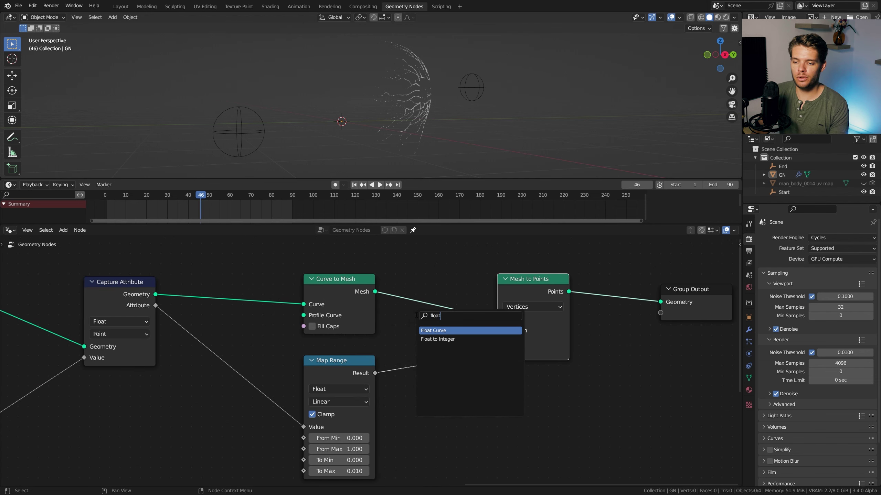
pyautogui.press('Return')
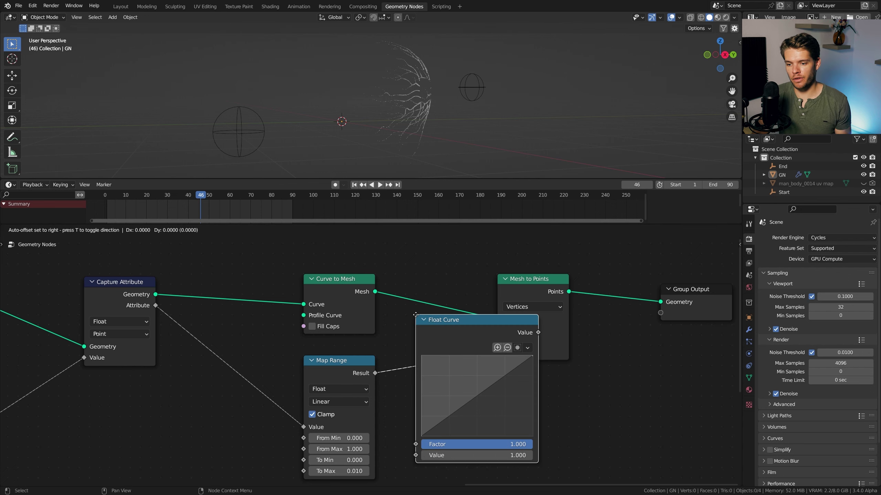
pyautogui.click(478, 334)
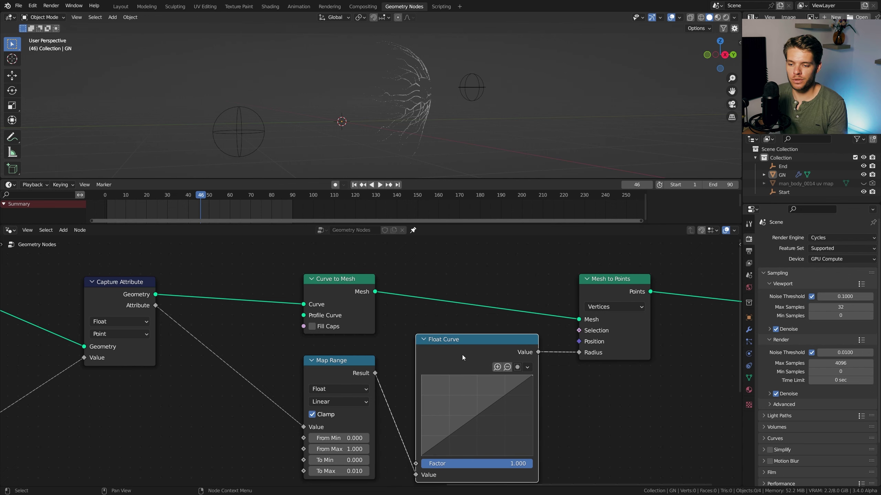
# - Bend the Float Curve upward with a control point at about 0.25, 0.78 and inspect the strand thickness
pyautogui.moveTo(463, 356); pyautogui.dragTo(410, 323, button='middle')
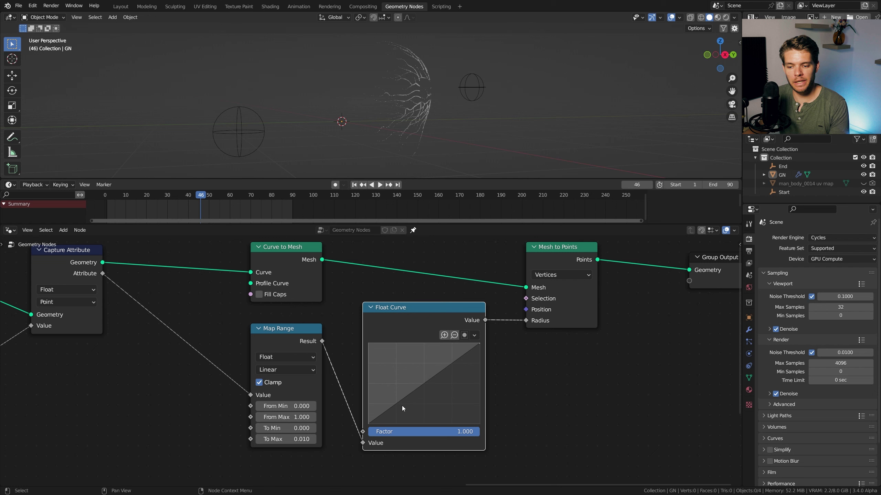
pyautogui.scroll(4, 266, 134)
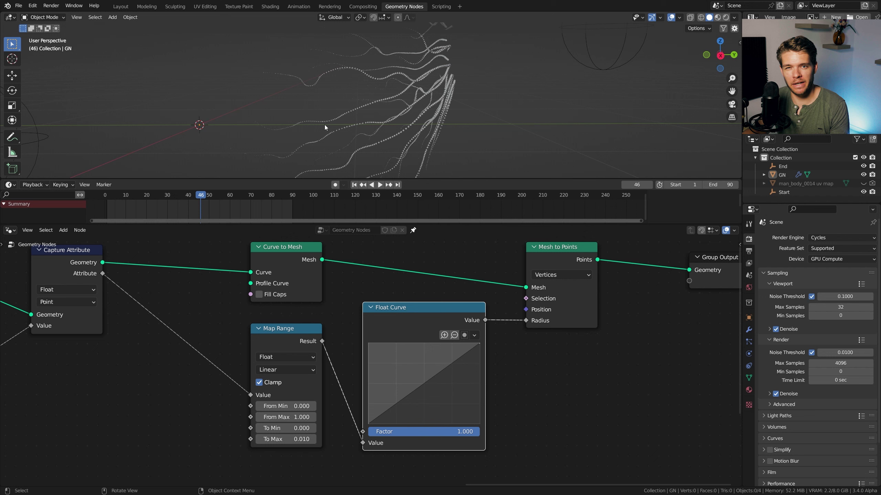
pyautogui.moveTo(423, 388); pyautogui.dragTo(395, 361)
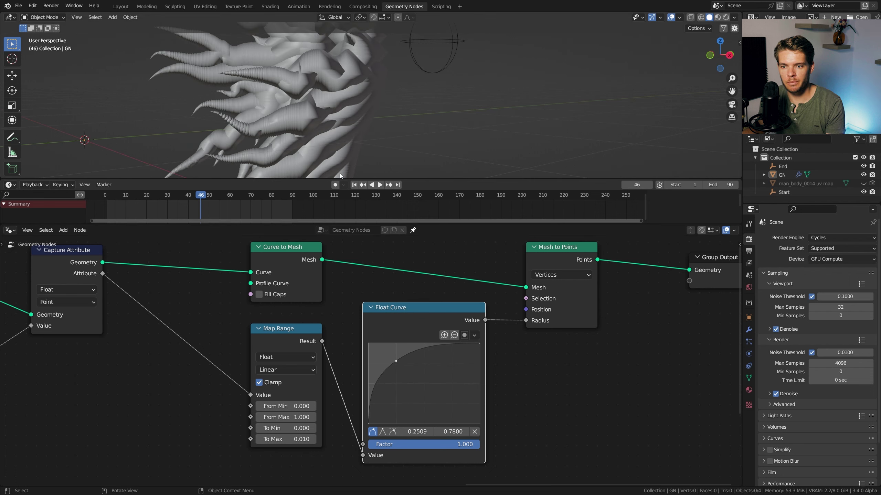
pyautogui.moveTo(340, 173); pyautogui.dragTo(284, 112, button='middle')
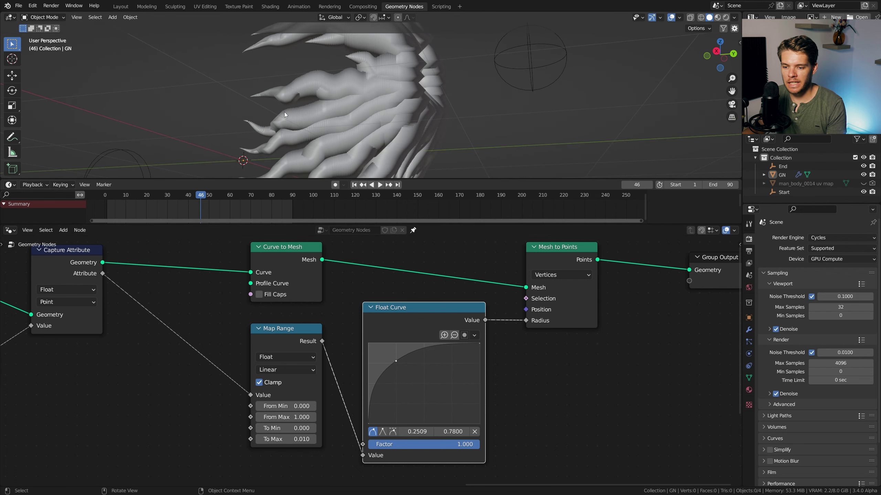
# - Set the Map Range node's To Max to 0.001 and check the thinner strands in the viewport
pyautogui.click(291, 439)
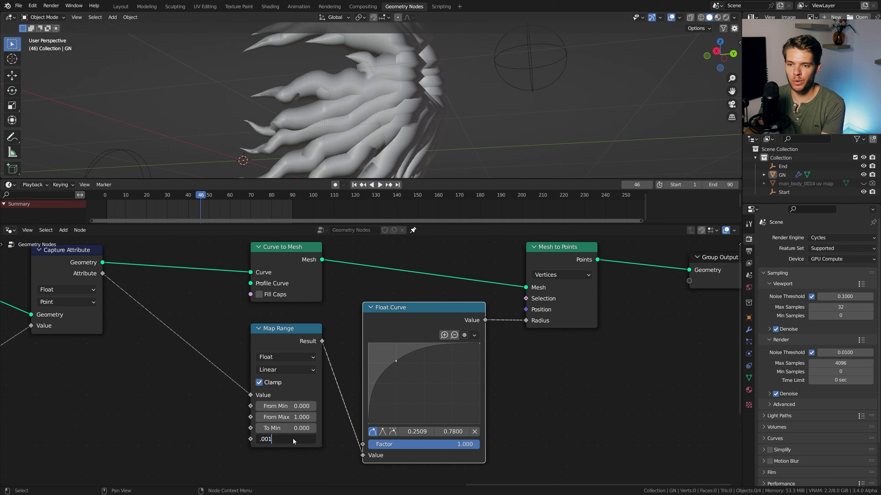
pyautogui.press('Return')
pyautogui.scroll(-3, 329, 59)
pyautogui.moveTo(328, 59); pyautogui.dragTo(362, 96, button='middle')
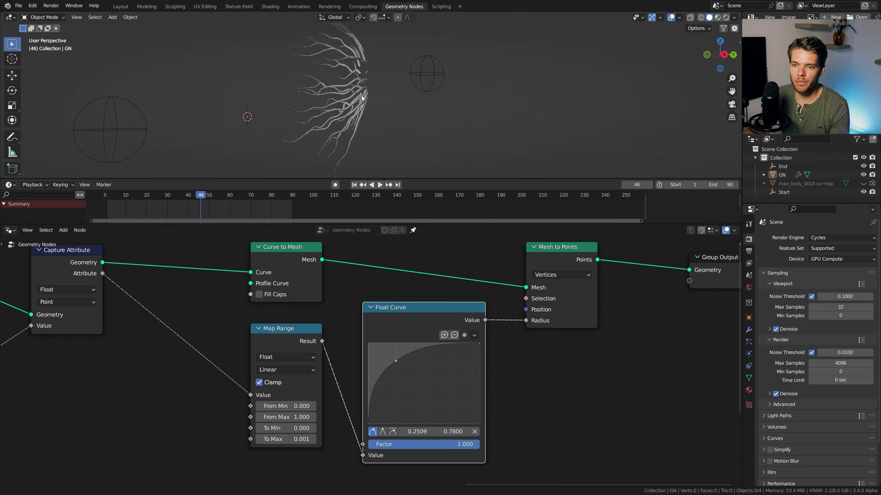
pyautogui.scroll(6, 402, 111)
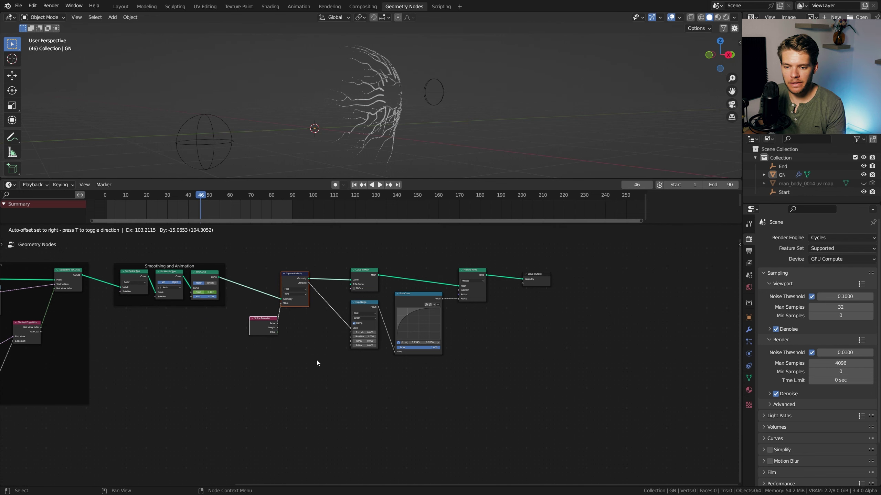
# - Frame Capture Attribute with its Spline Parameter-type input node, and frame the Curve to Mesh, Map Range, Float Curve and Mesh to Points nodes separately
pyautogui.click(317, 359)
pyautogui.hotkey('ctrl', 'j')
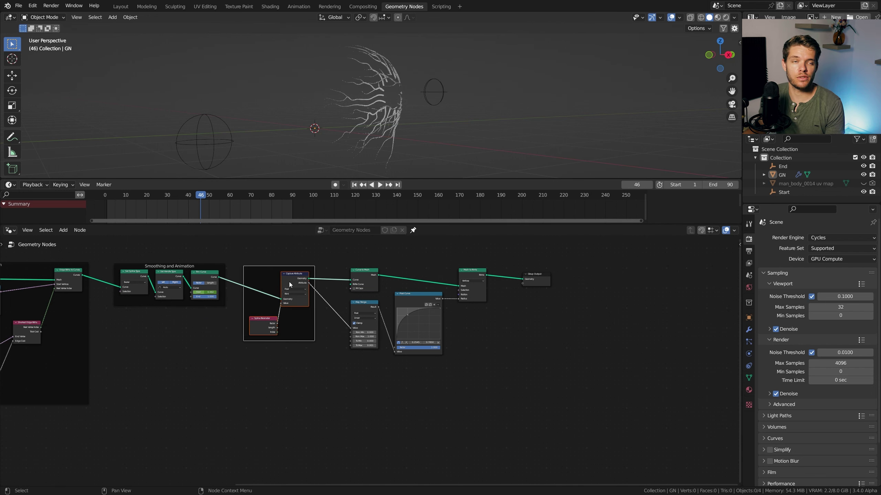
pyautogui.moveTo(372, 253); pyautogui.dragTo(336, 256, button='middle')
pyautogui.moveTo(312, 257); pyautogui.dragTo(470, 379)
pyautogui.hotkey('ctrl', 'j')
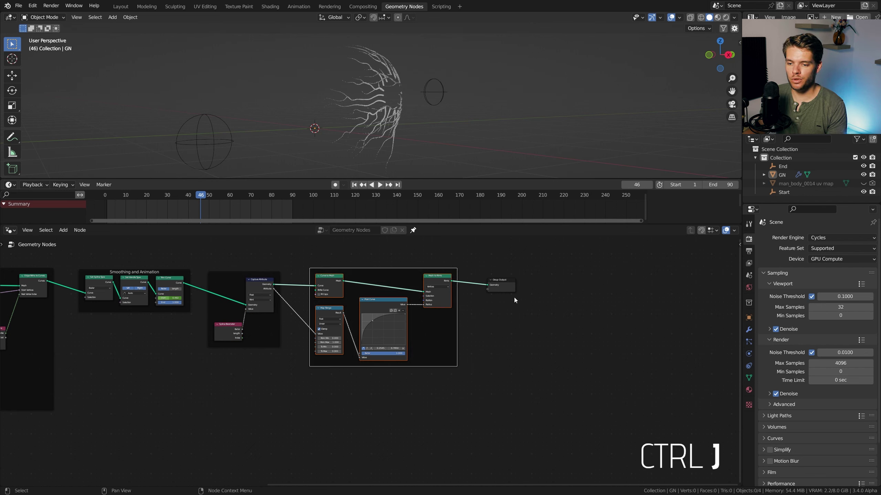
# - Move Group Output away to make room and label the frame around the point conversion nodes "Mesh to Points"
pyautogui.moveTo(502, 281); pyautogui.dragTo(575, 282)
pyautogui.moveTo(404, 271); pyautogui.dragTo(441, 271)
pyautogui.press('n')
pyautogui.click(700, 277)
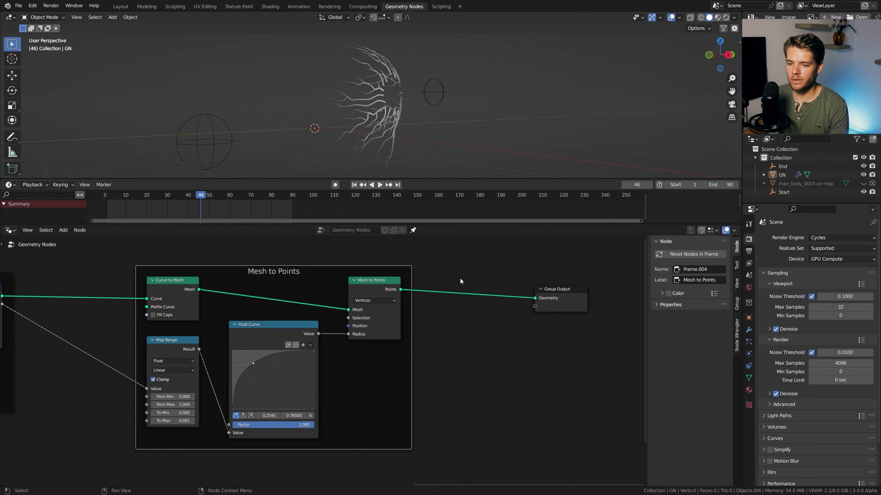
# - Insert a Set Material node between Mesh to Points and Group Output
pyautogui.hotkey('shift', 'a')
pyautogui.click(436, 268)
pyautogui.write('set')
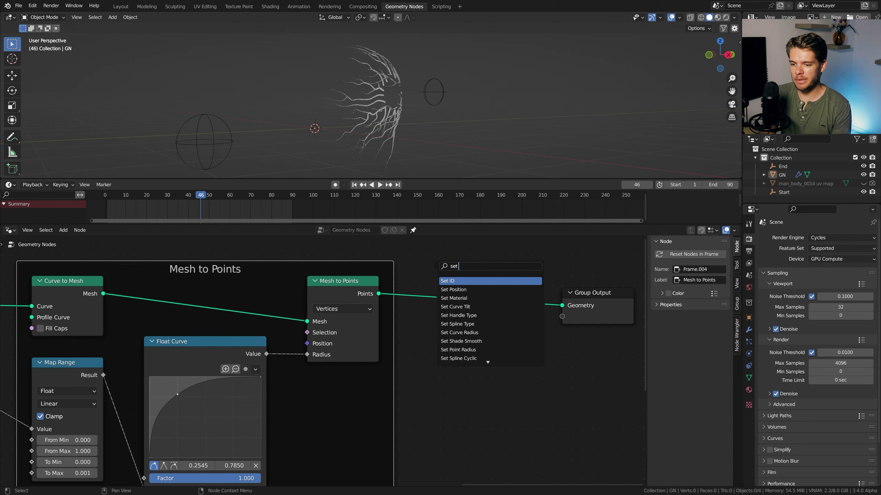
pyautogui.click(454, 298)
pyautogui.click(463, 294)
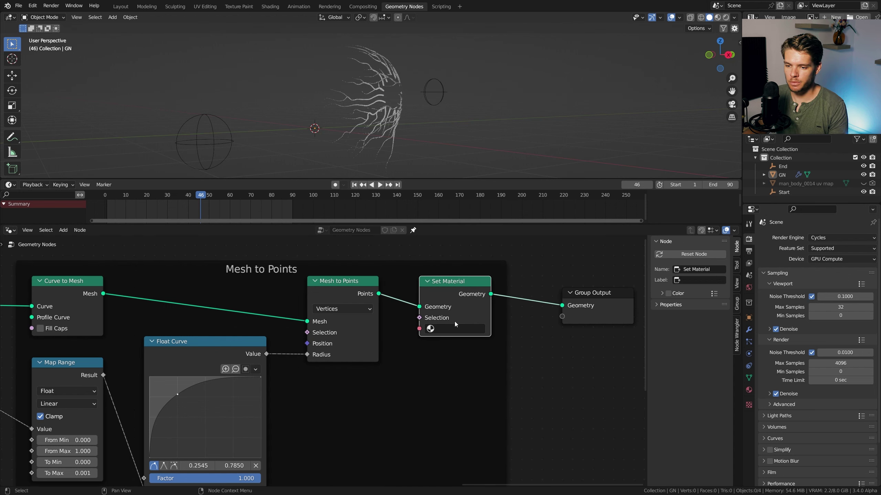
# - Create a new material named "Points" on the GN object and assign it in the Set Material node
pyautogui.click(749, 390)
pyautogui.click(826, 278)
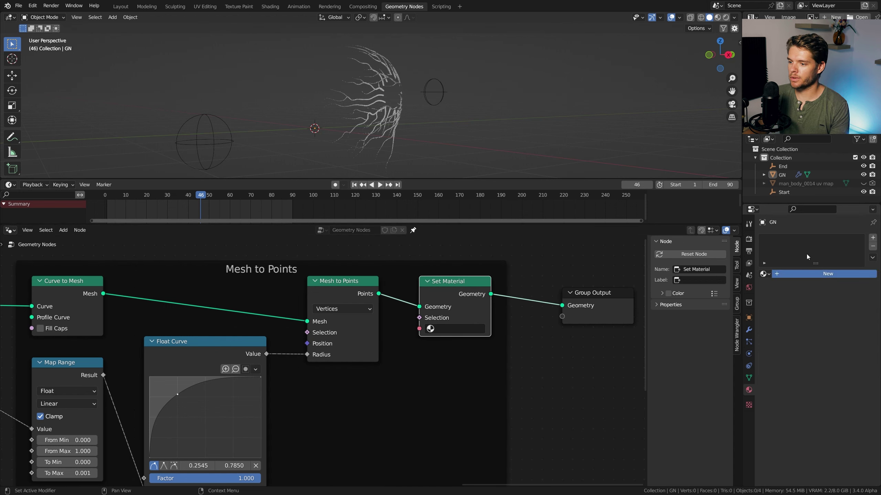
pyautogui.doubleClick(791, 241)
pyautogui.write('Points')
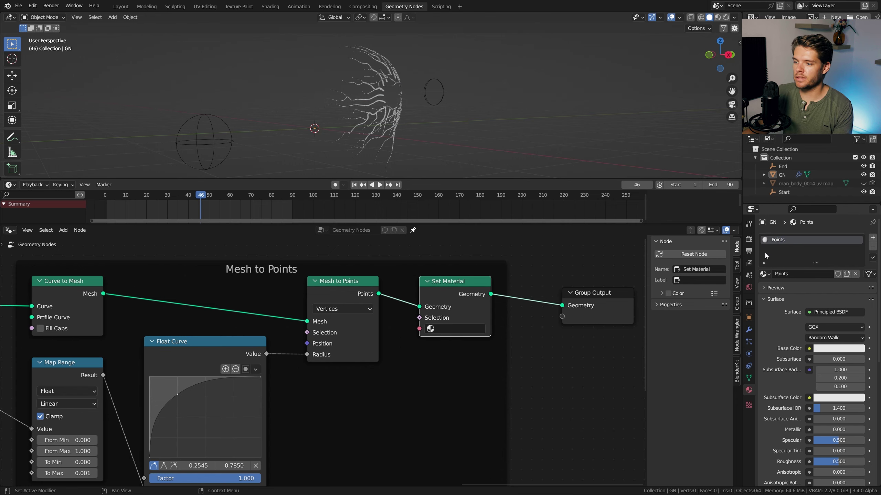
pyautogui.click(450, 329)
pyautogui.click(447, 374)
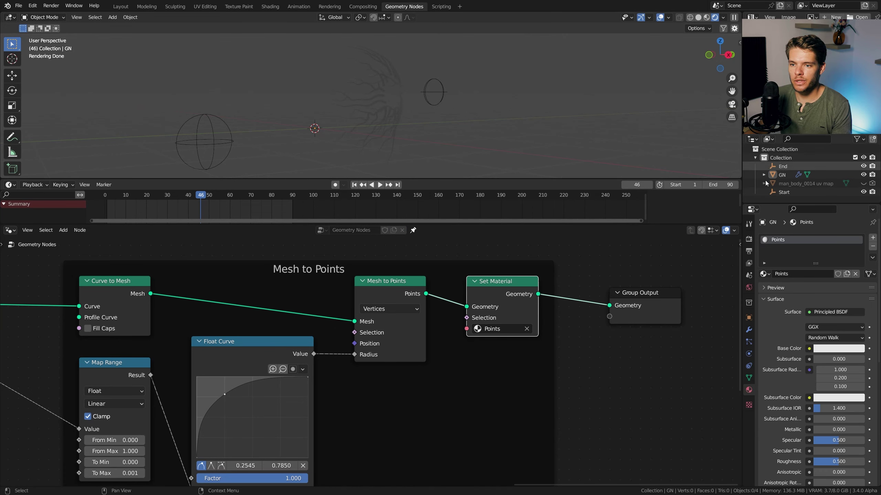
# - Set the Points material's emission color to white with Value 1.000 and the World background color to black
pyautogui.scroll(-10, 805, 366)
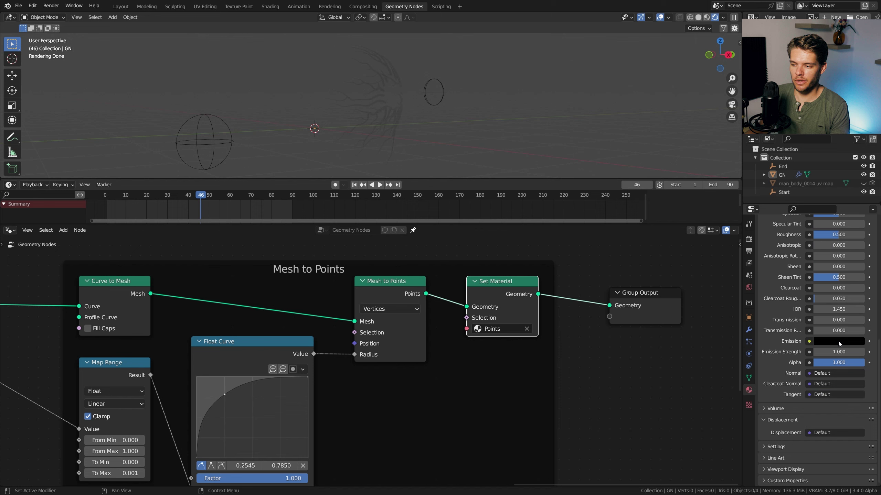
pyautogui.click(838, 342)
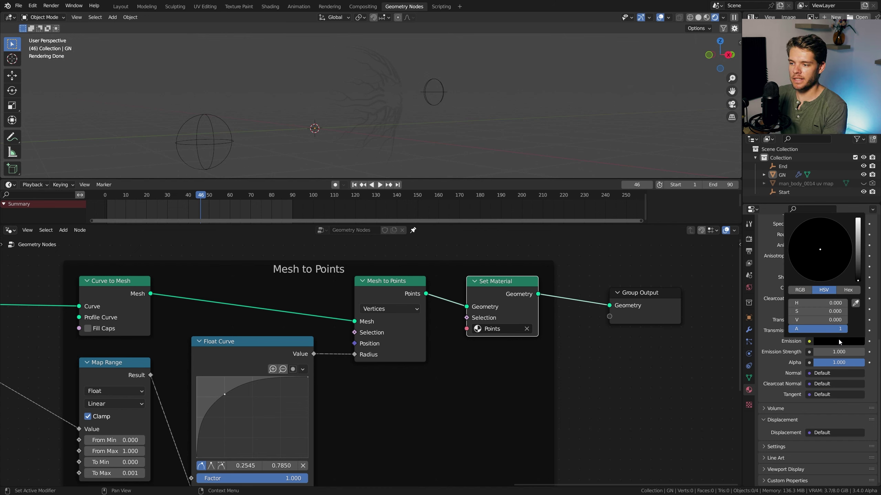
pyautogui.click(829, 342)
pyautogui.click(858, 224)
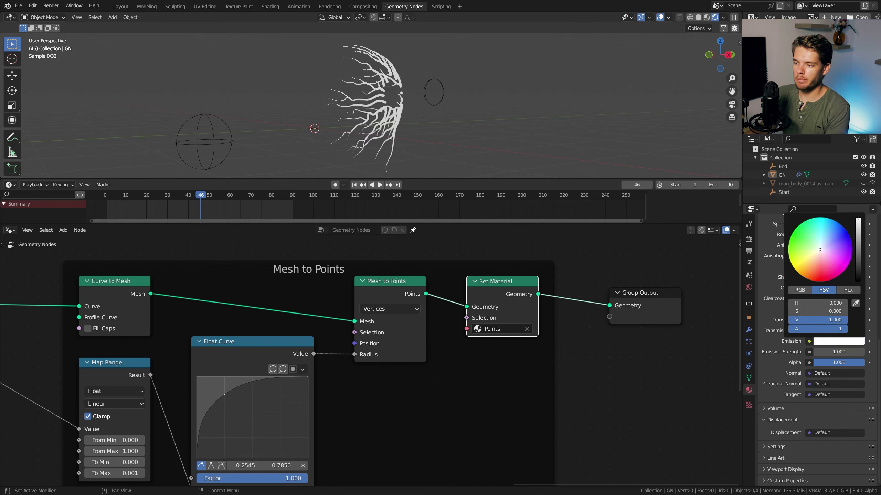
pyautogui.click(749, 288)
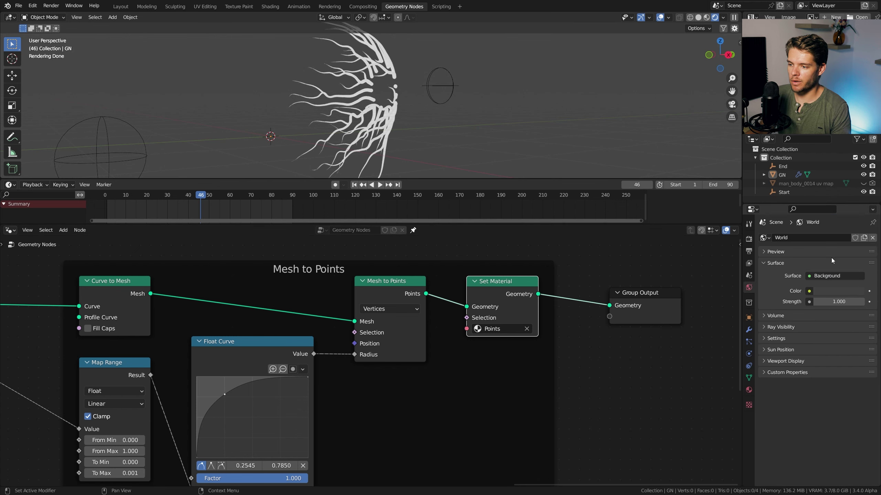
pyautogui.click(839, 291)
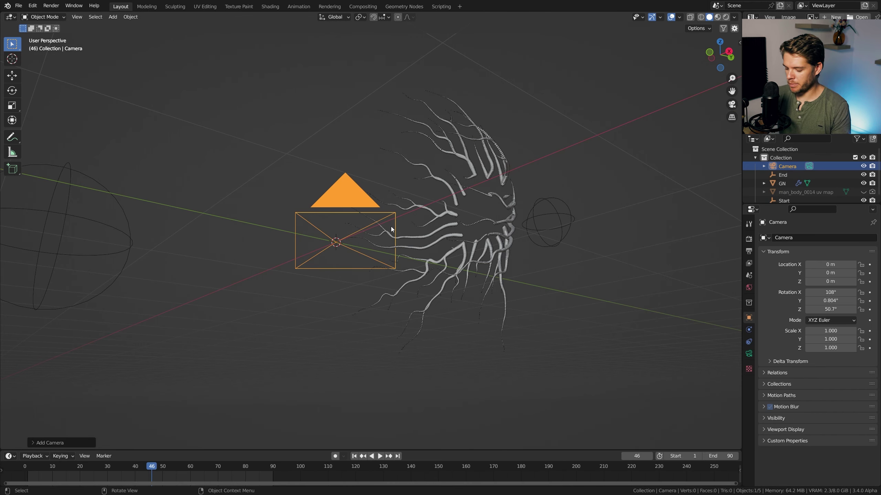
# - Align the camera to the current view and enable its Depth of Field
pyautogui.press('ctrl+alt+KP_0')
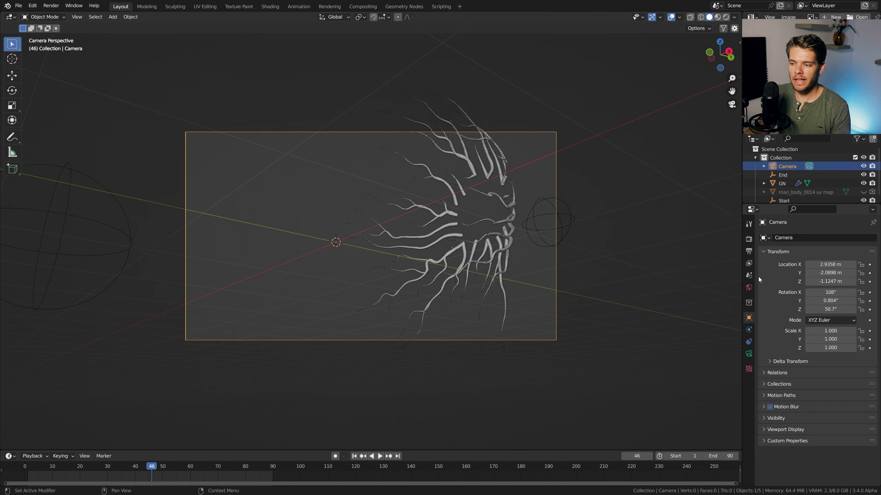
pyautogui.click(749, 353)
pyautogui.click(768, 391)
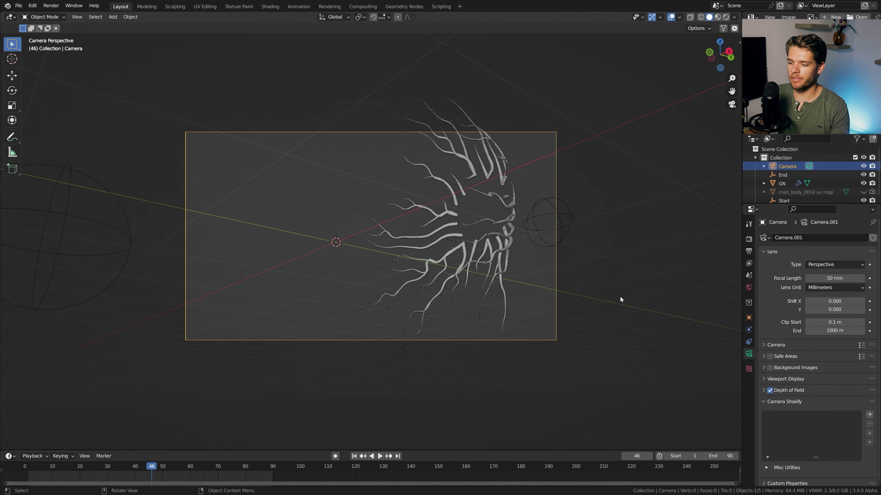
# - Switch the camera view to rendered shading and set the Depth of Field focus distance to 1.9 m
pyautogui.press('z')
pyautogui.click(528, 171)
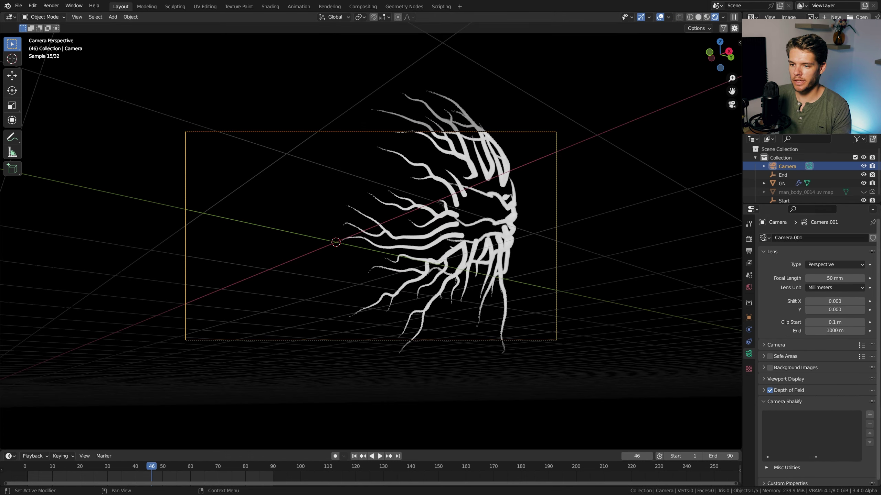
pyautogui.click(788, 390)
pyautogui.moveTo(858, 411); pyautogui.dragTo(832, 412)
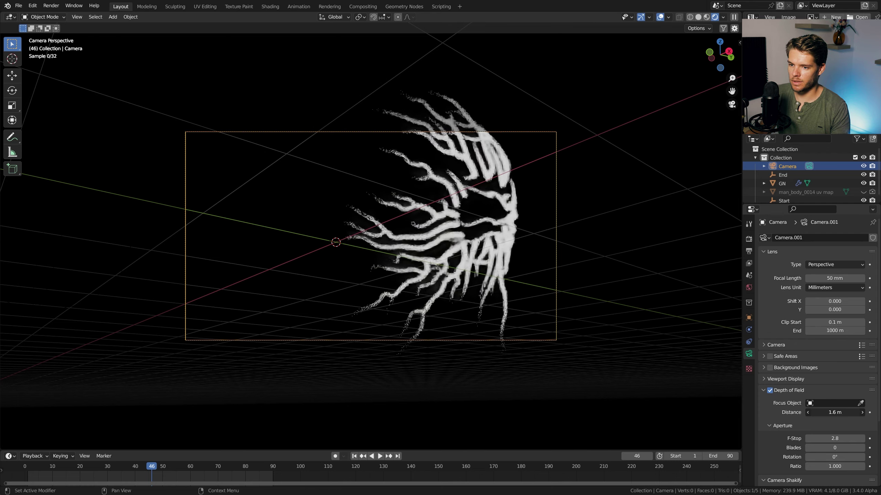
# - Move the camera along its local Z axis closer to the strands and set the aperture F-Stop to 0.8
pyautogui.press('g')
pyautogui.press('z')
pyautogui.press('z')
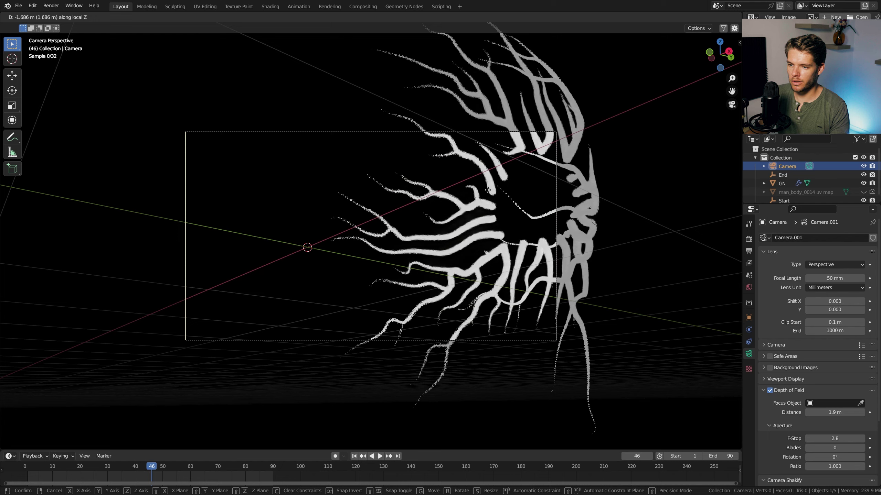
pyautogui.moveTo(839, 412); pyautogui.dragTo(831, 439)
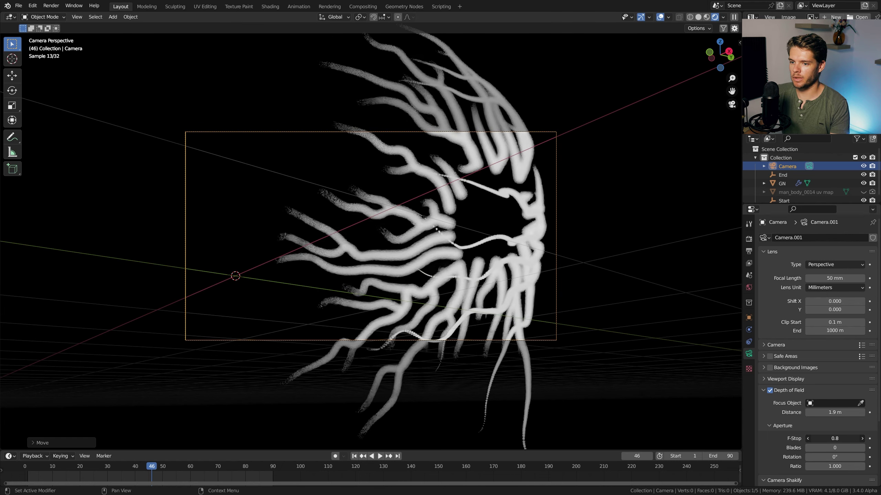